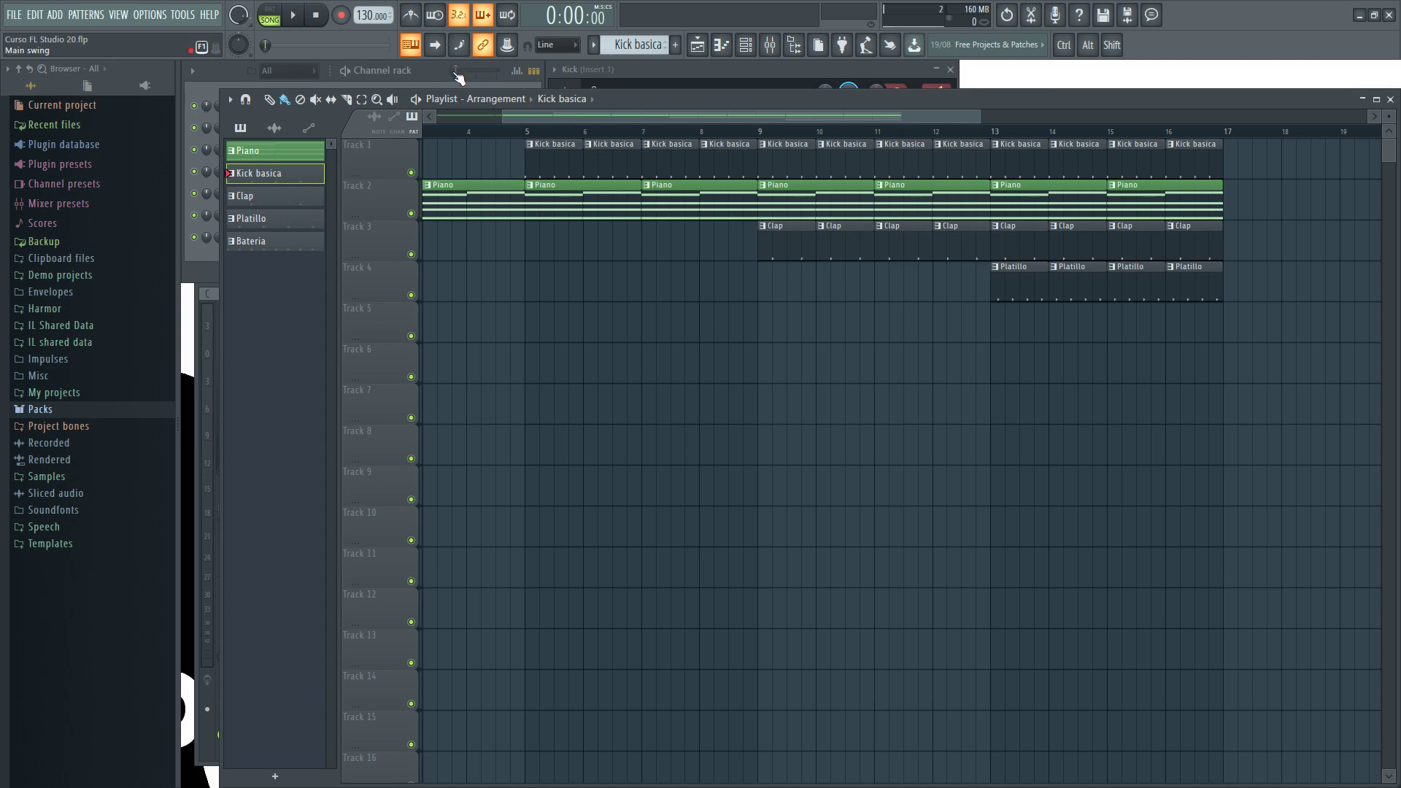
- Examine the step patterns in the channel rack and the FL Keys notes of the Piano pattern in the piano roll
click(432, 69)
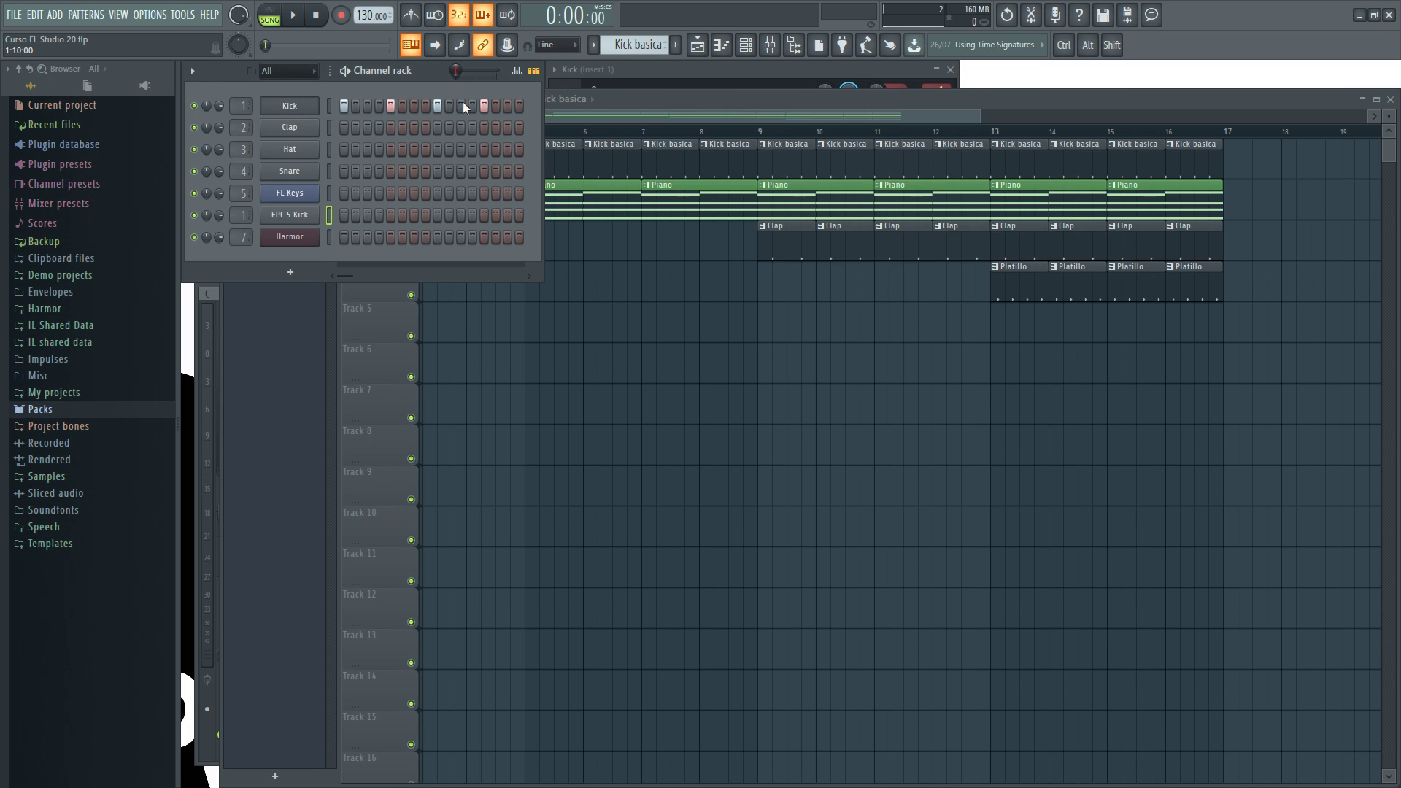
mouse_move(622, 45)
mouse_down()
mouse_move(622, 21)
mouse_move(623, 45)
mouse_up()
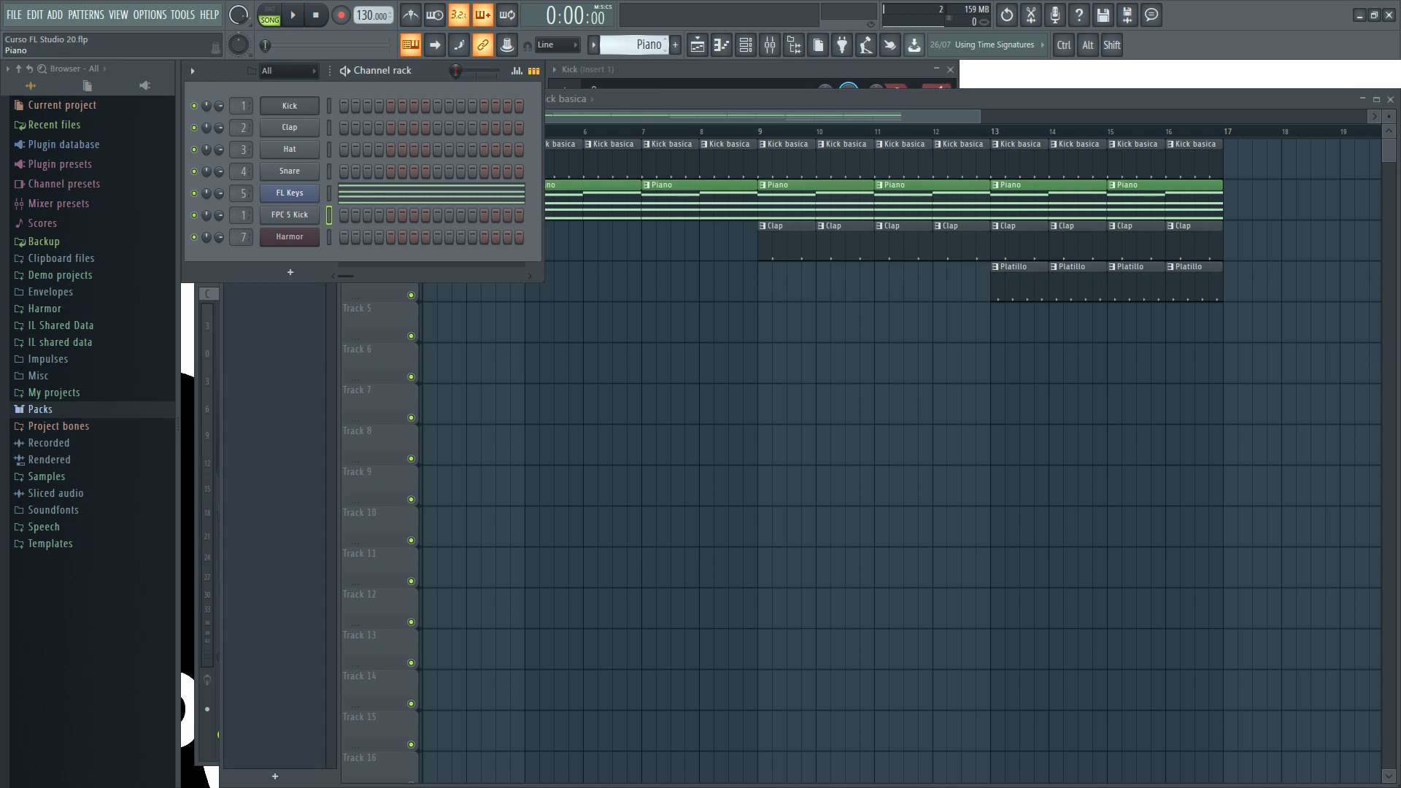
click(381, 194)
scroll(562, 255, up, 2)
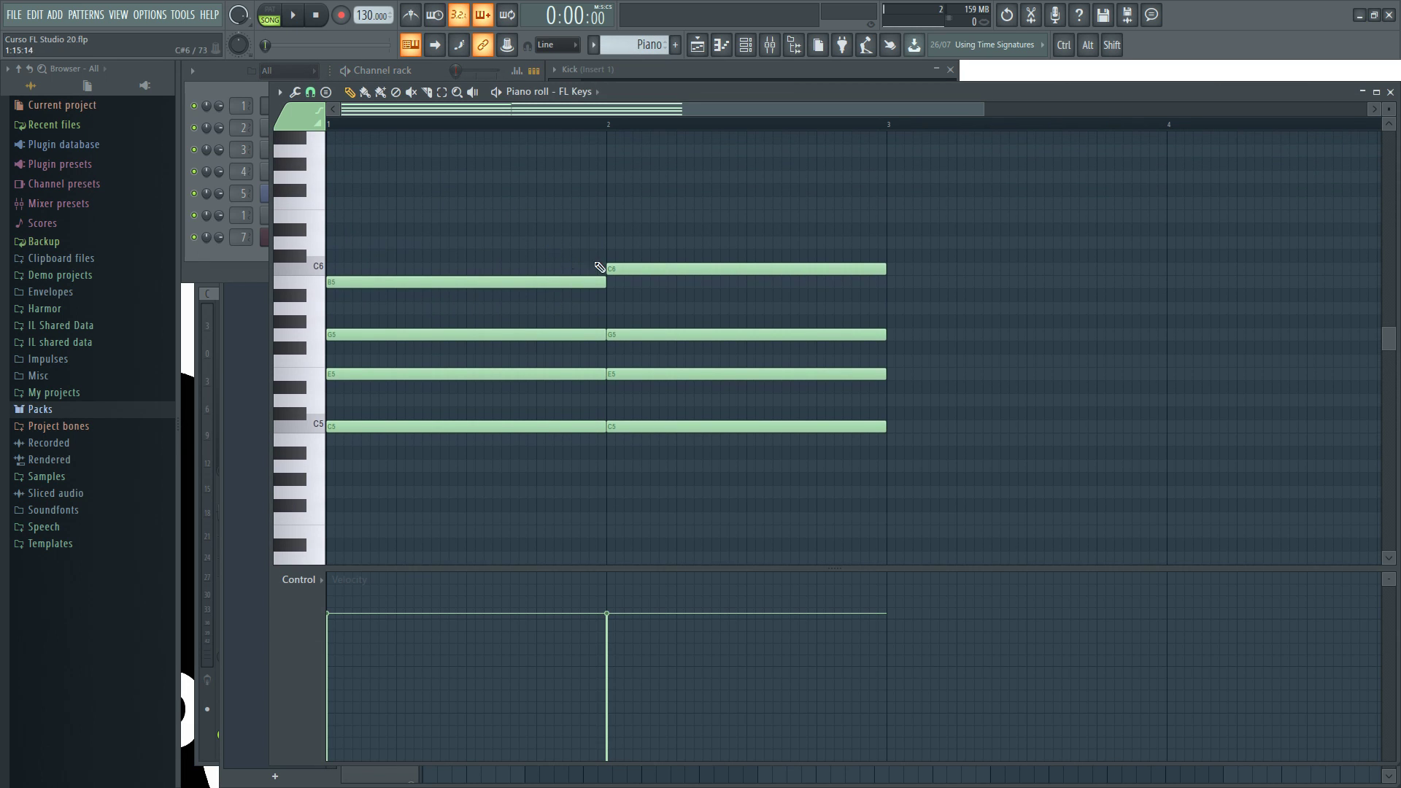
click(1390, 93)
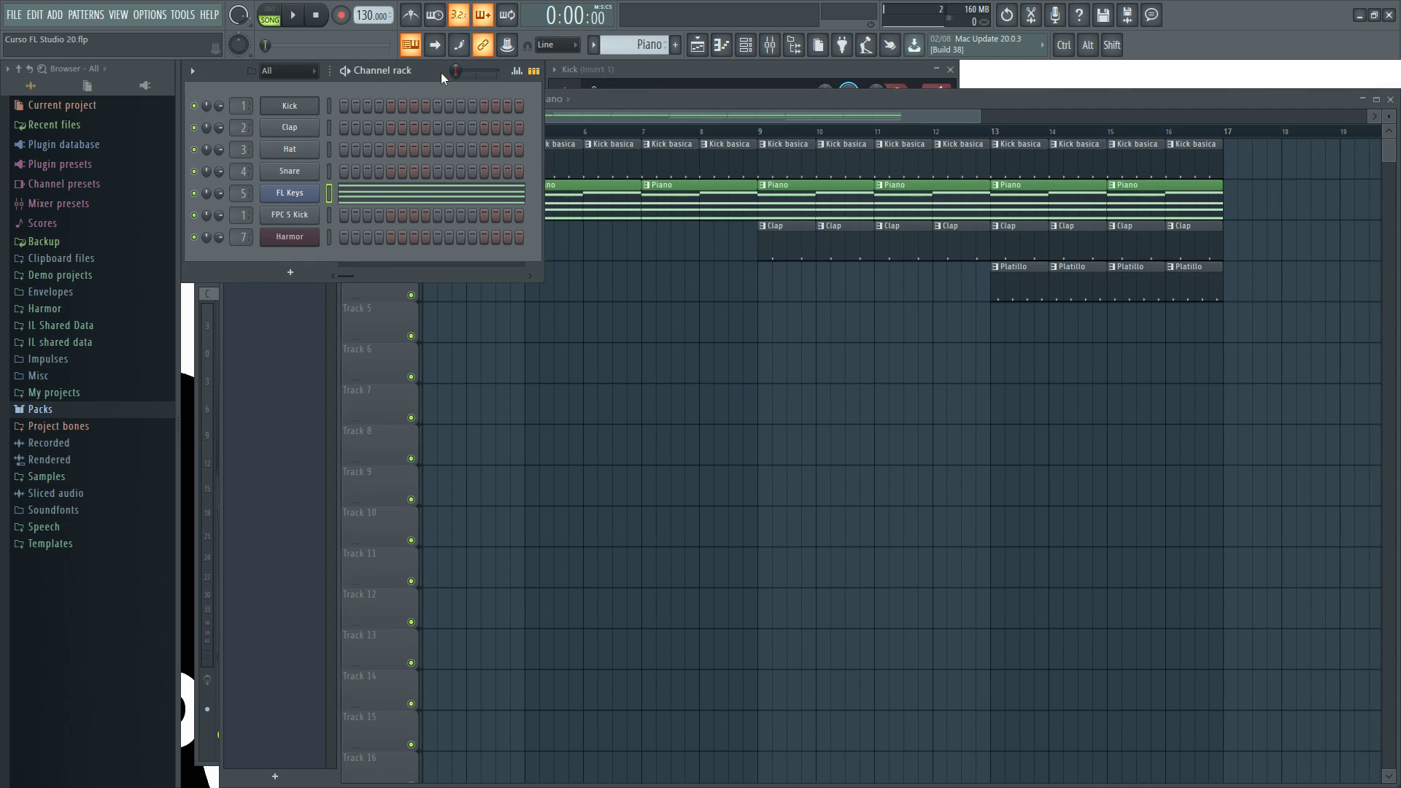
drag(636, 42, 636, 36)
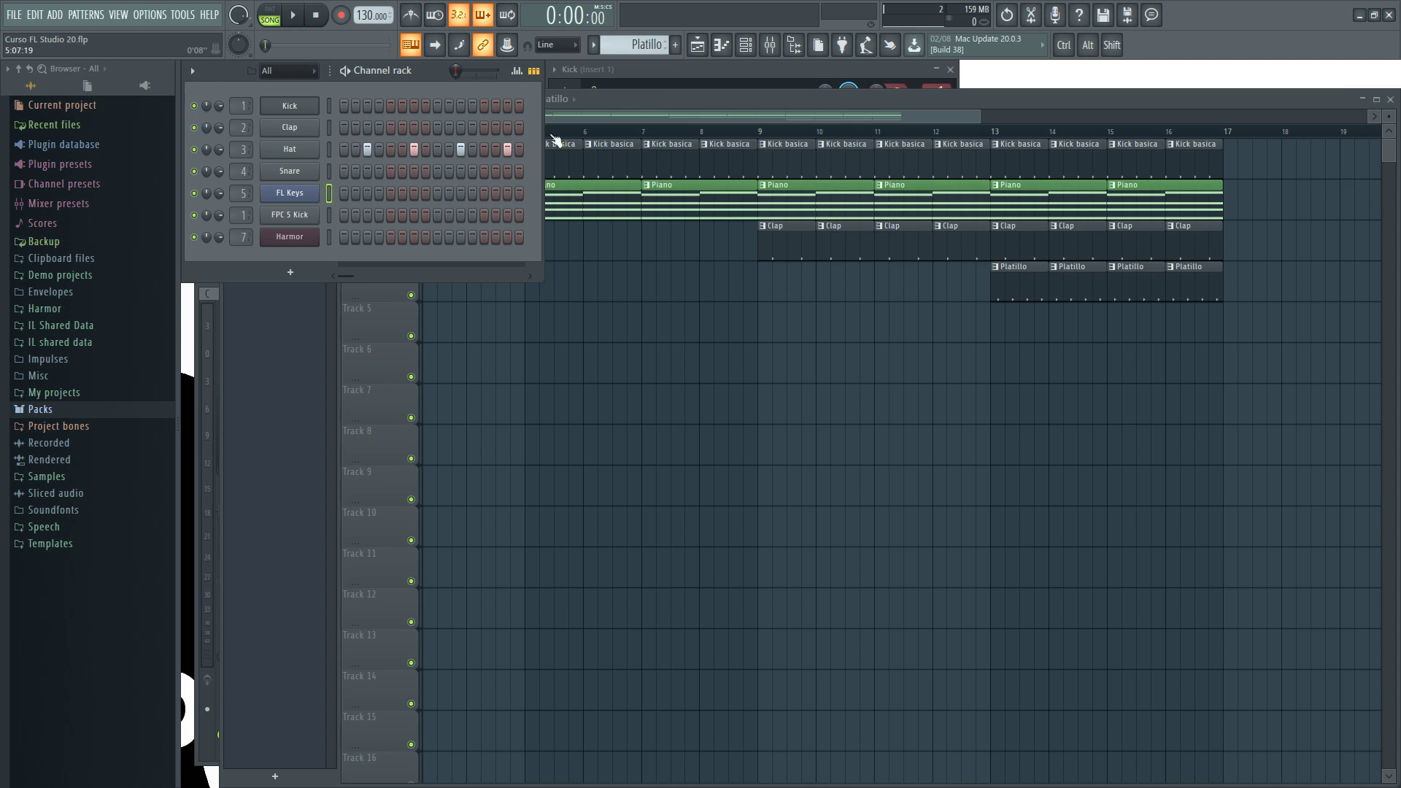
- Return to the playlist and select the Piano, Kick basica, Clap, Platillo and Bateria patterns one after another
click(659, 95)
click(271, 153)
click(272, 175)
click(275, 198)
click(272, 216)
click(270, 241)
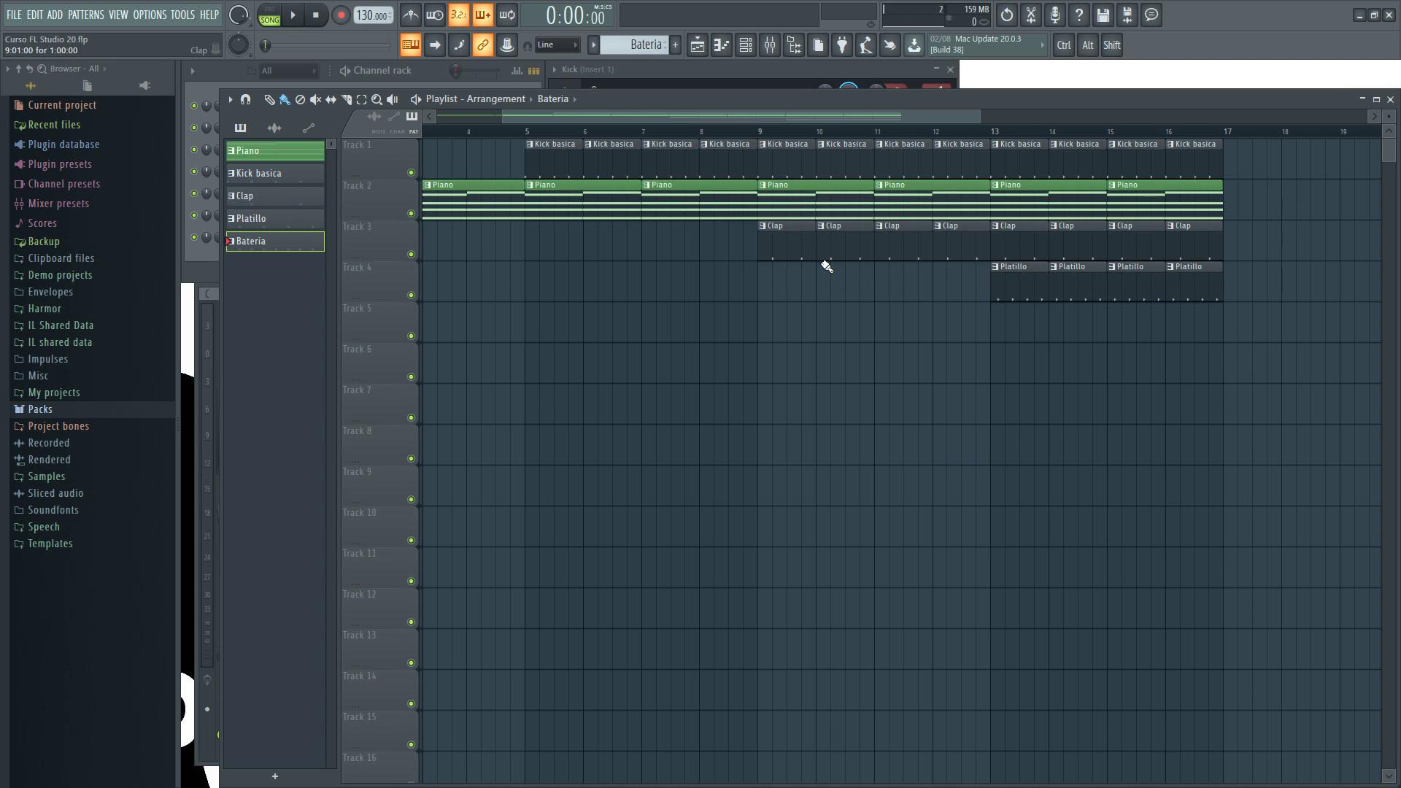
- Show the mixer with the channel rack and compare the effect slots of Insert 2 and Insert 3
key(F9)
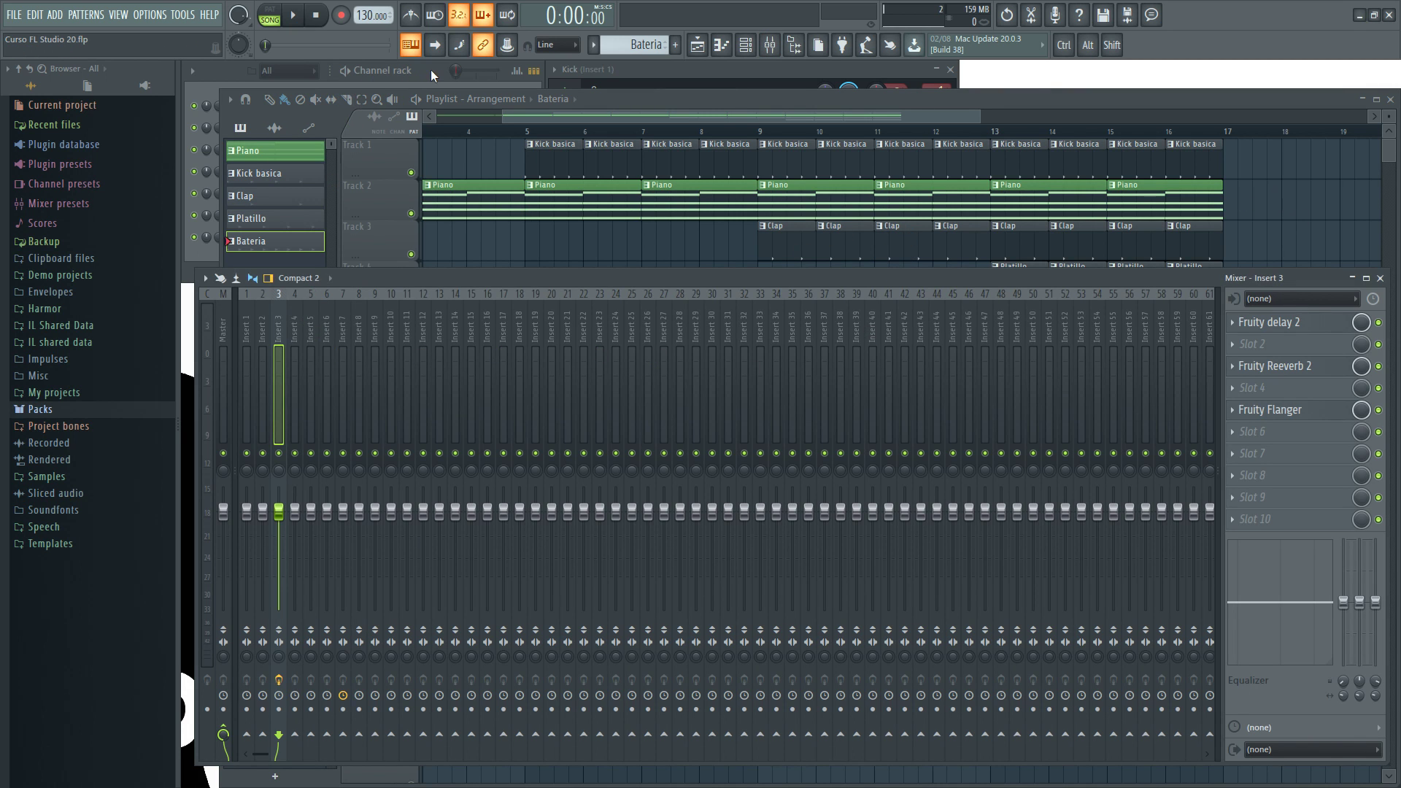
click(430, 73)
click(301, 330)
click(276, 330)
click(262, 331)
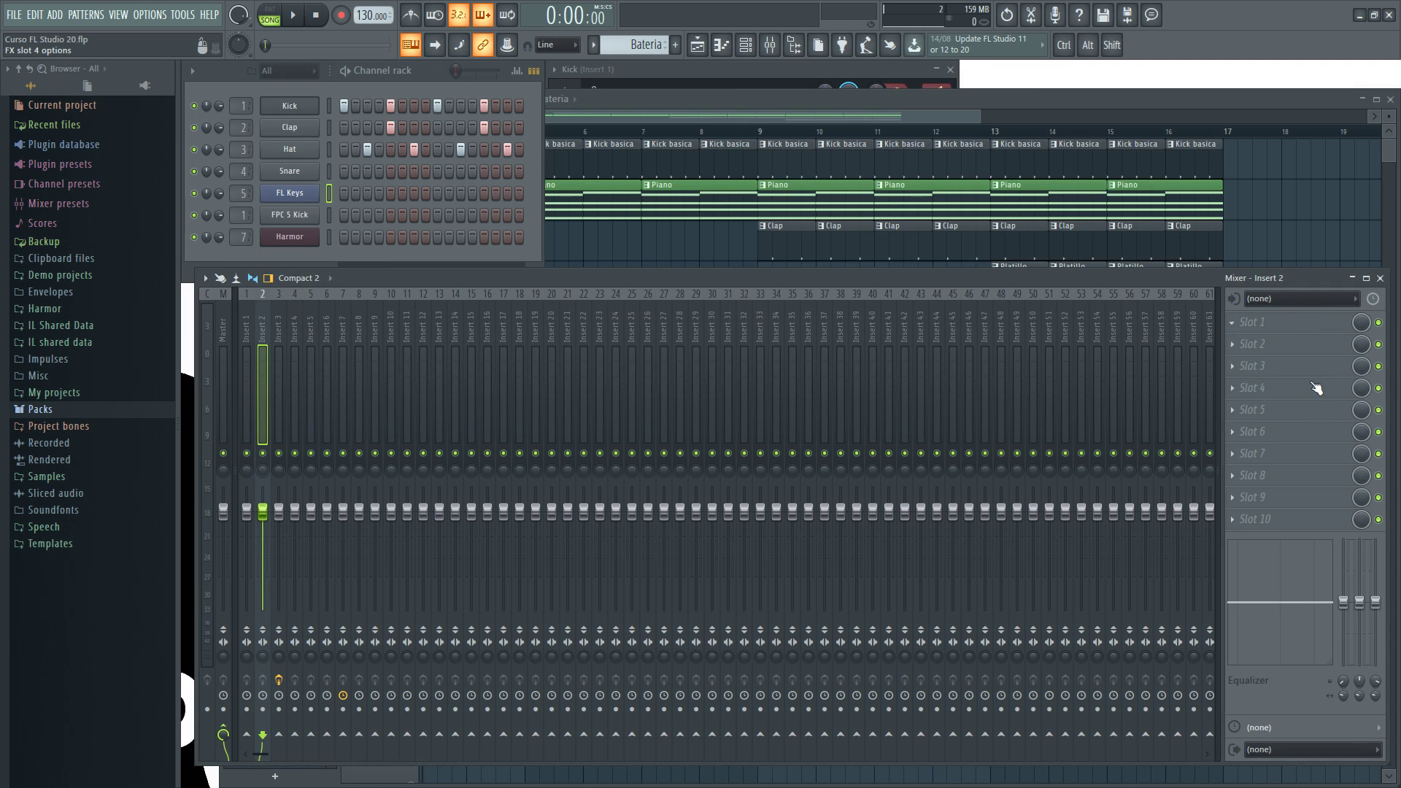
click(284, 323)
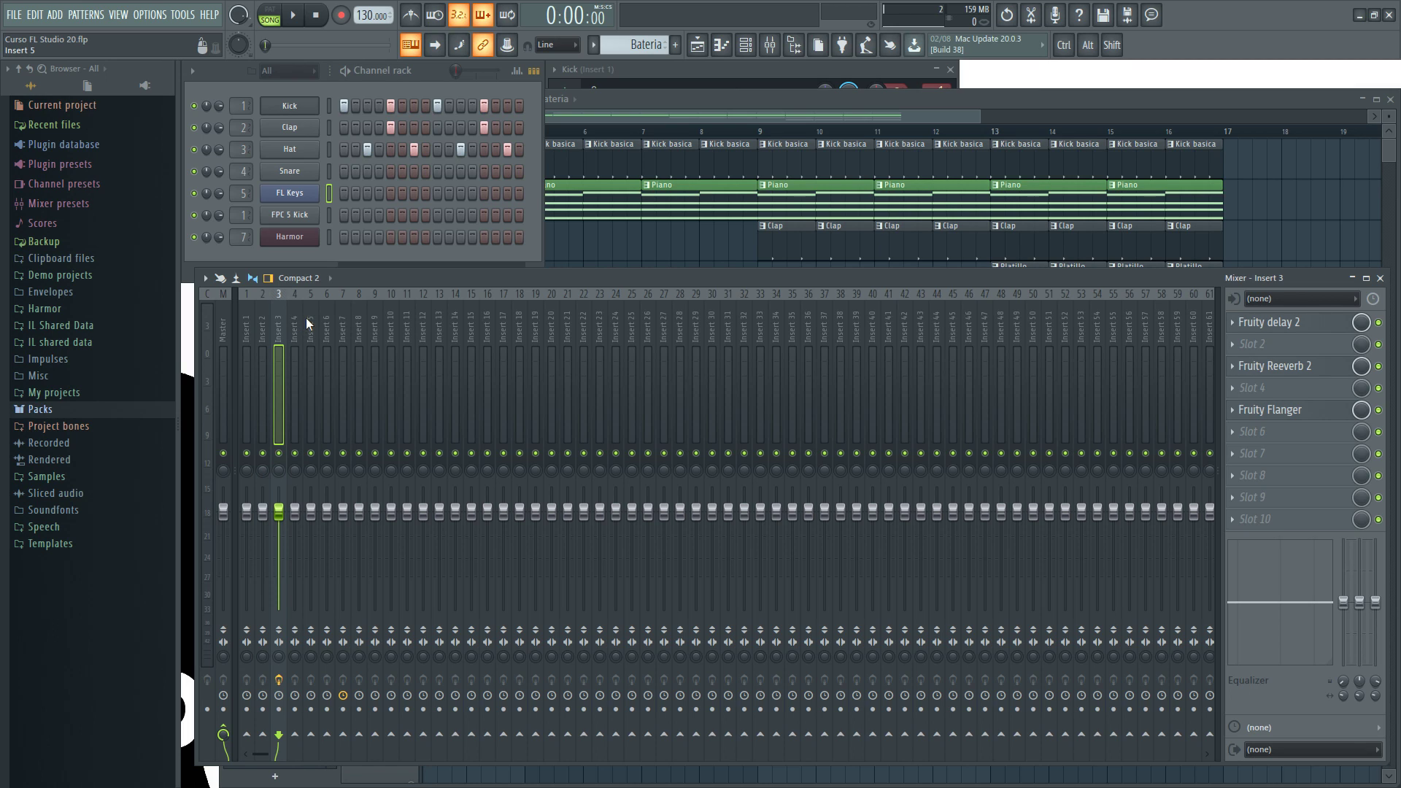
- Show the playlist from bar 1, play the arrangement through its layered sections and stop playback
click(588, 250)
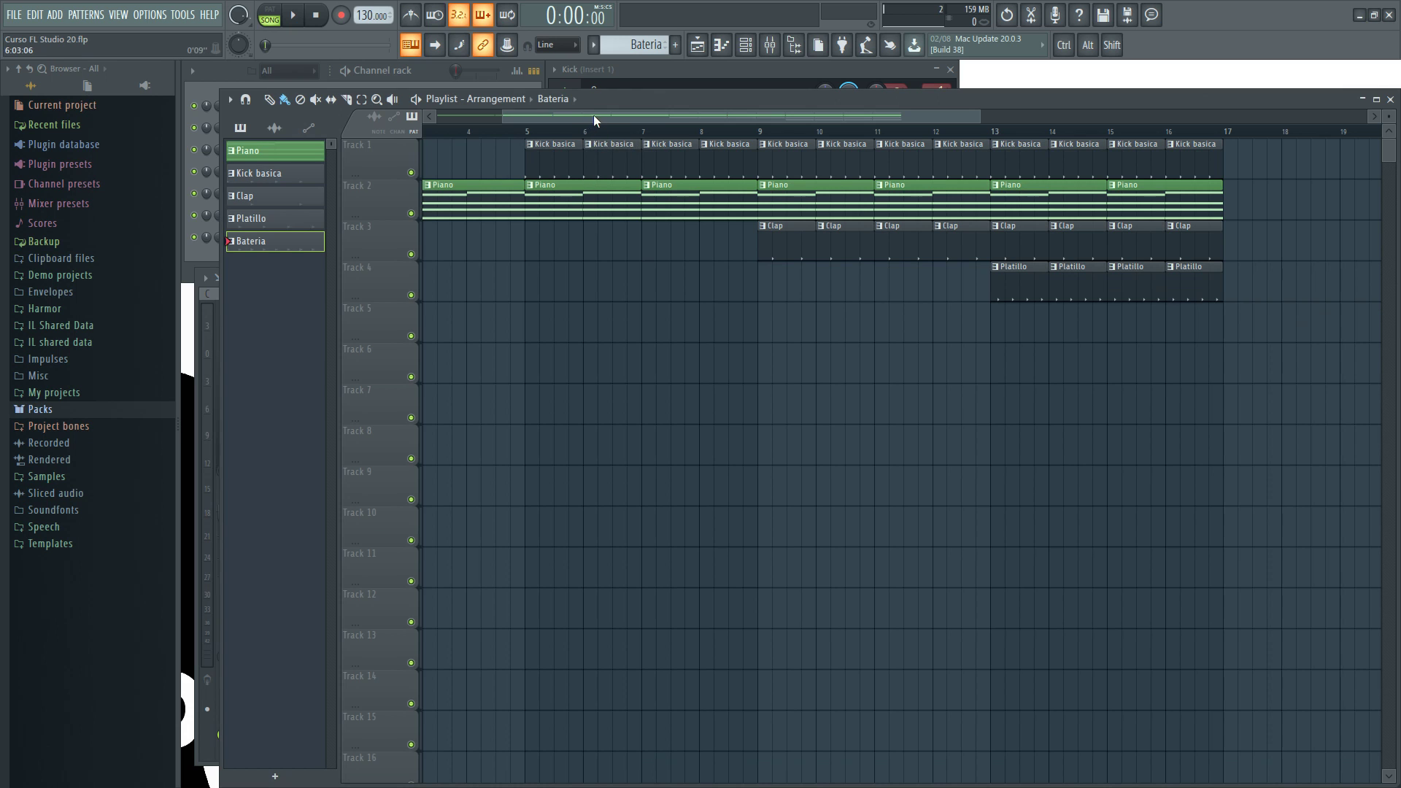
drag(592, 115, 523, 114)
scroll(643, 321, down, 2)
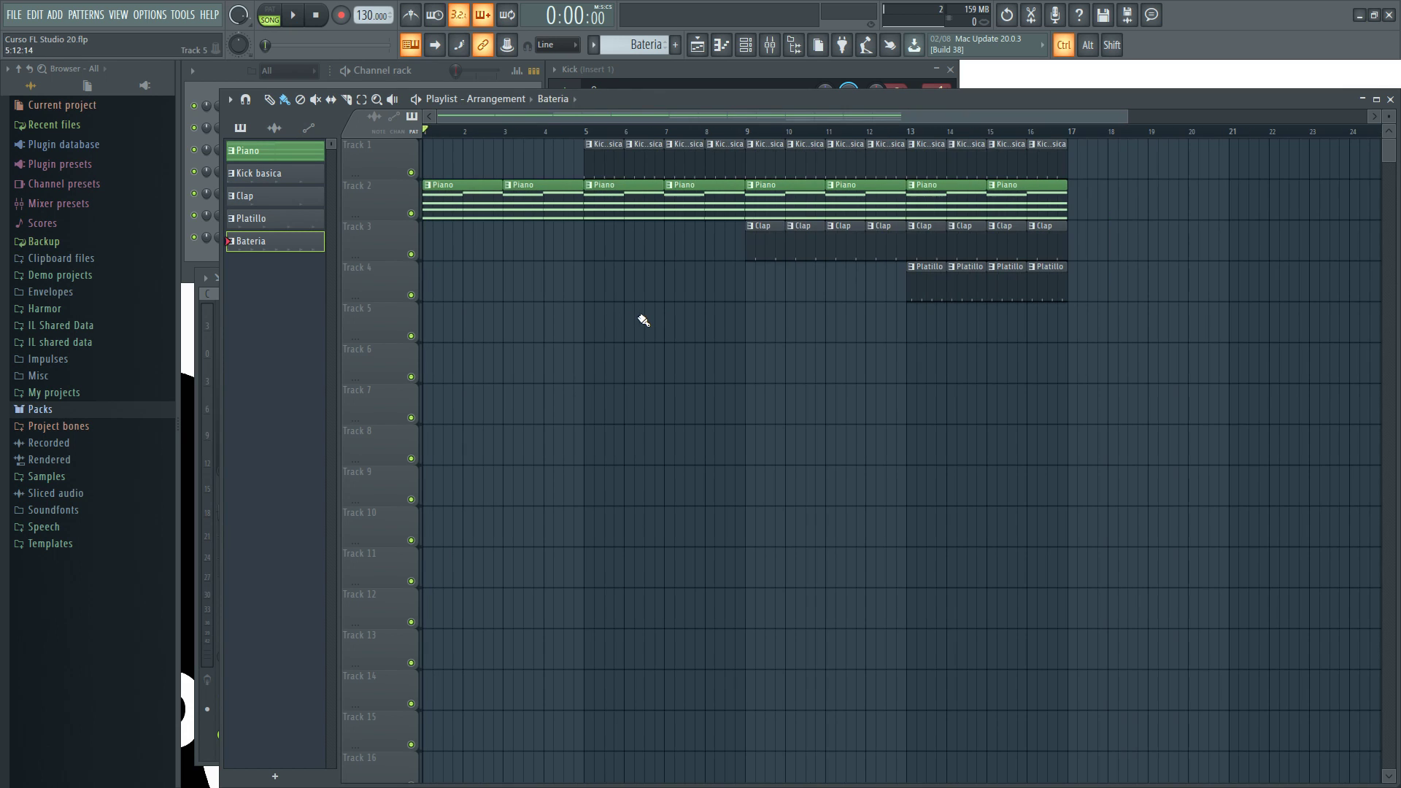
key(space)
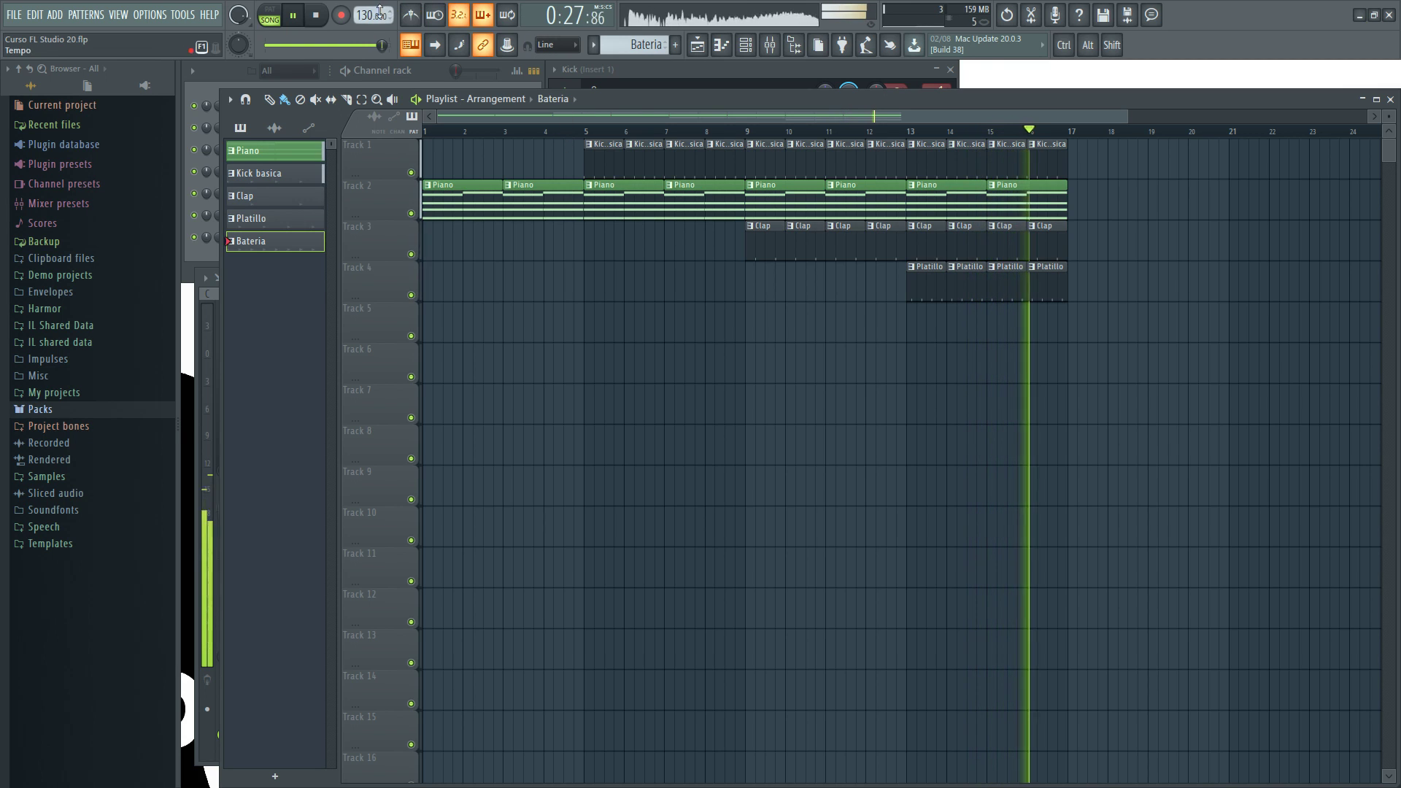
click(321, 22)
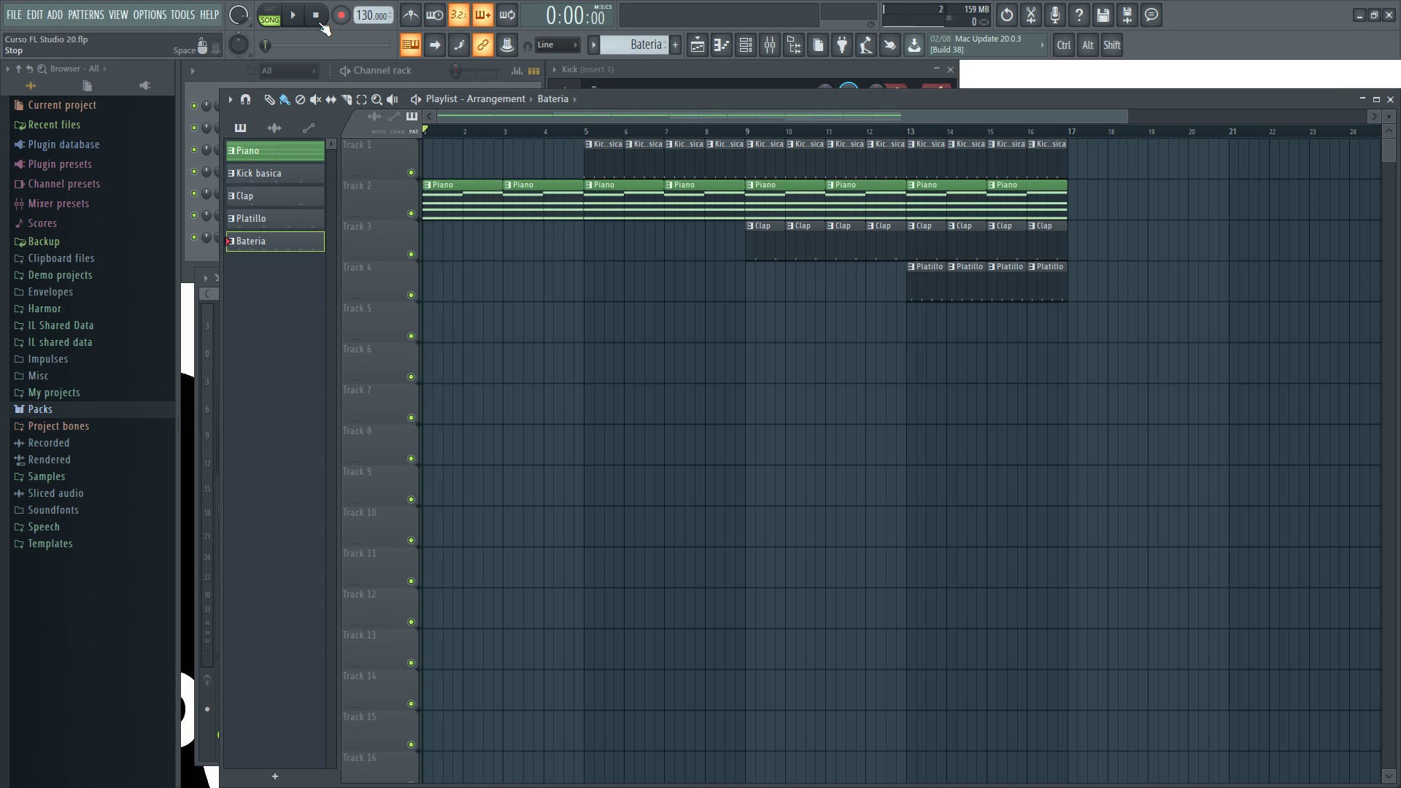
- Place the playhead at bar 13 of the playlist, where the Platillo clips begin
scroll(603, 347, down, 2)
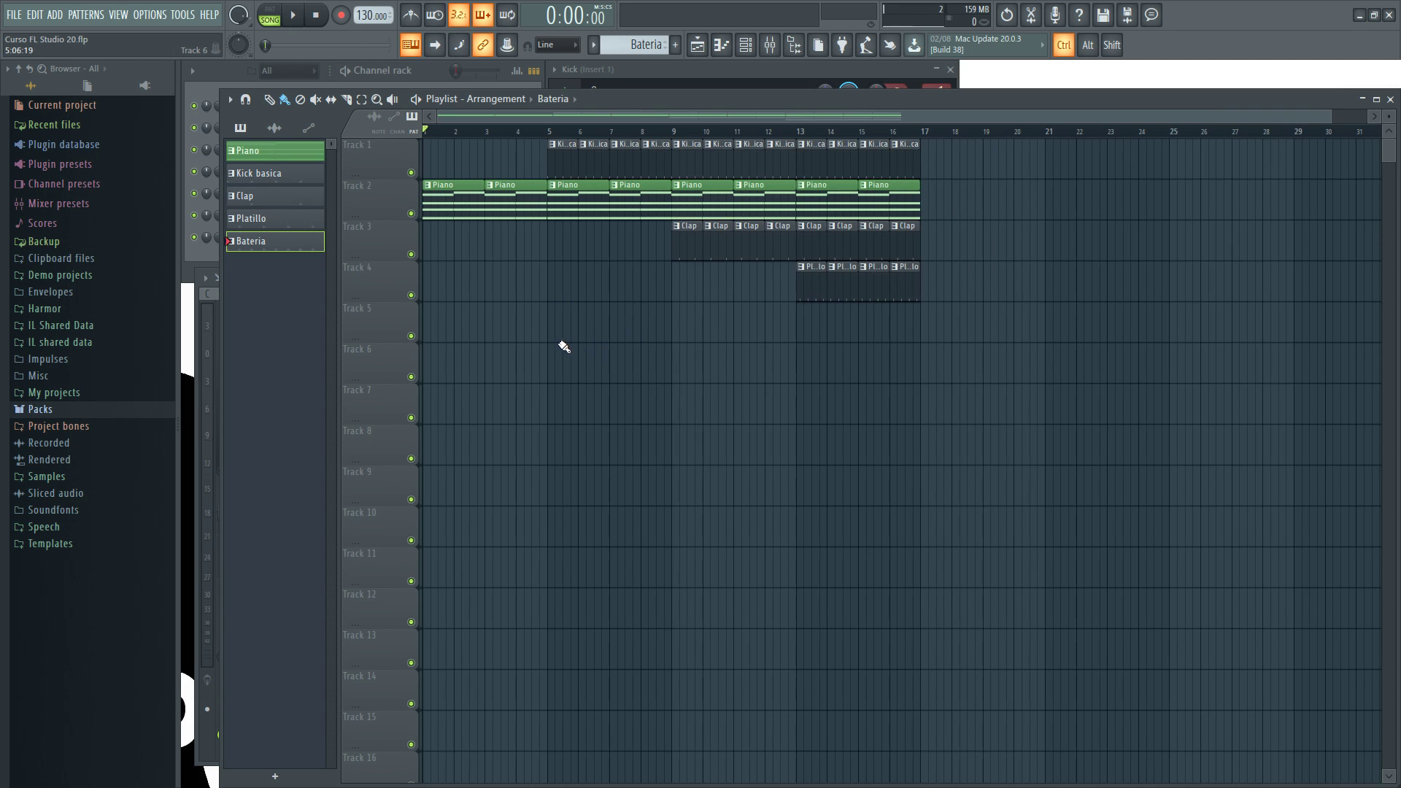
scroll(584, 124, up, 2)
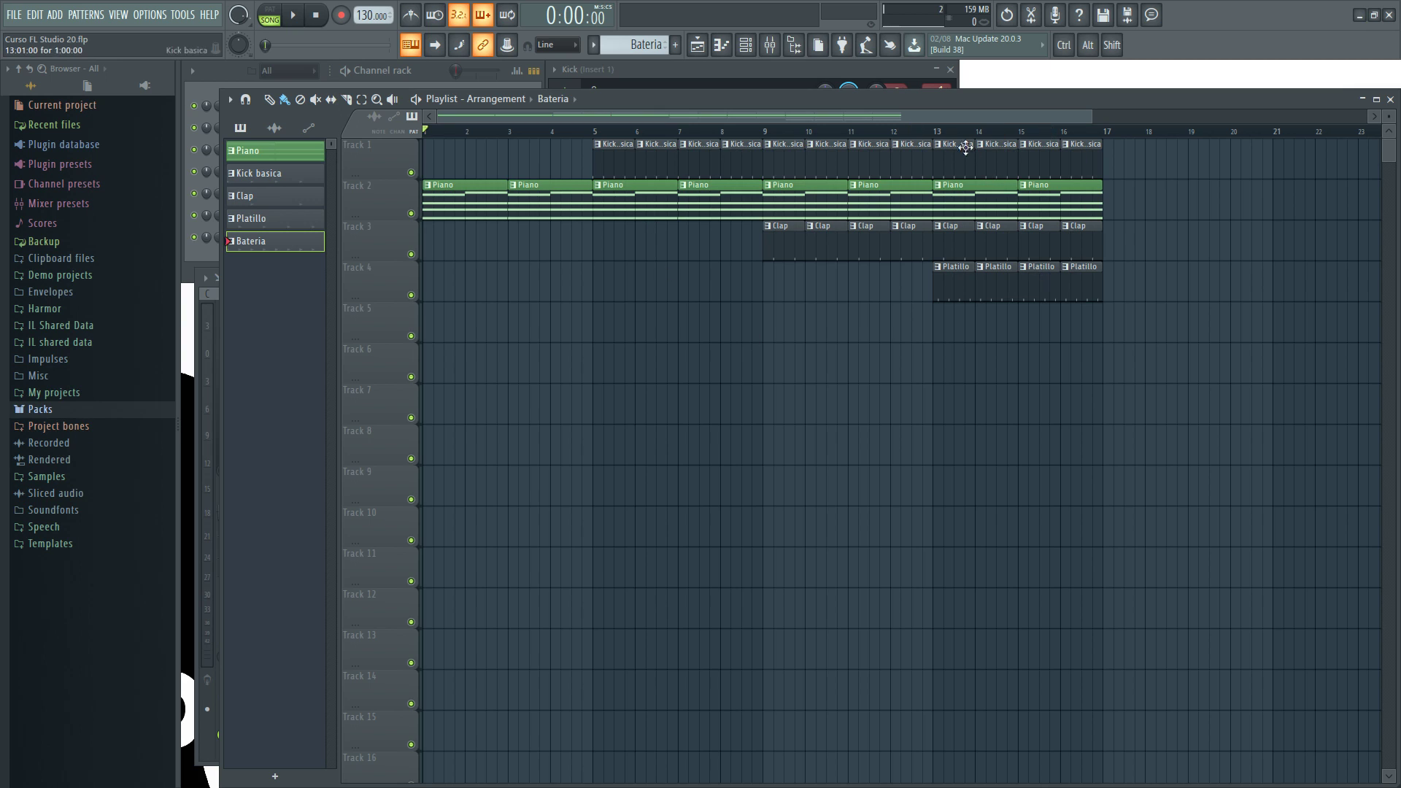
click(936, 133)
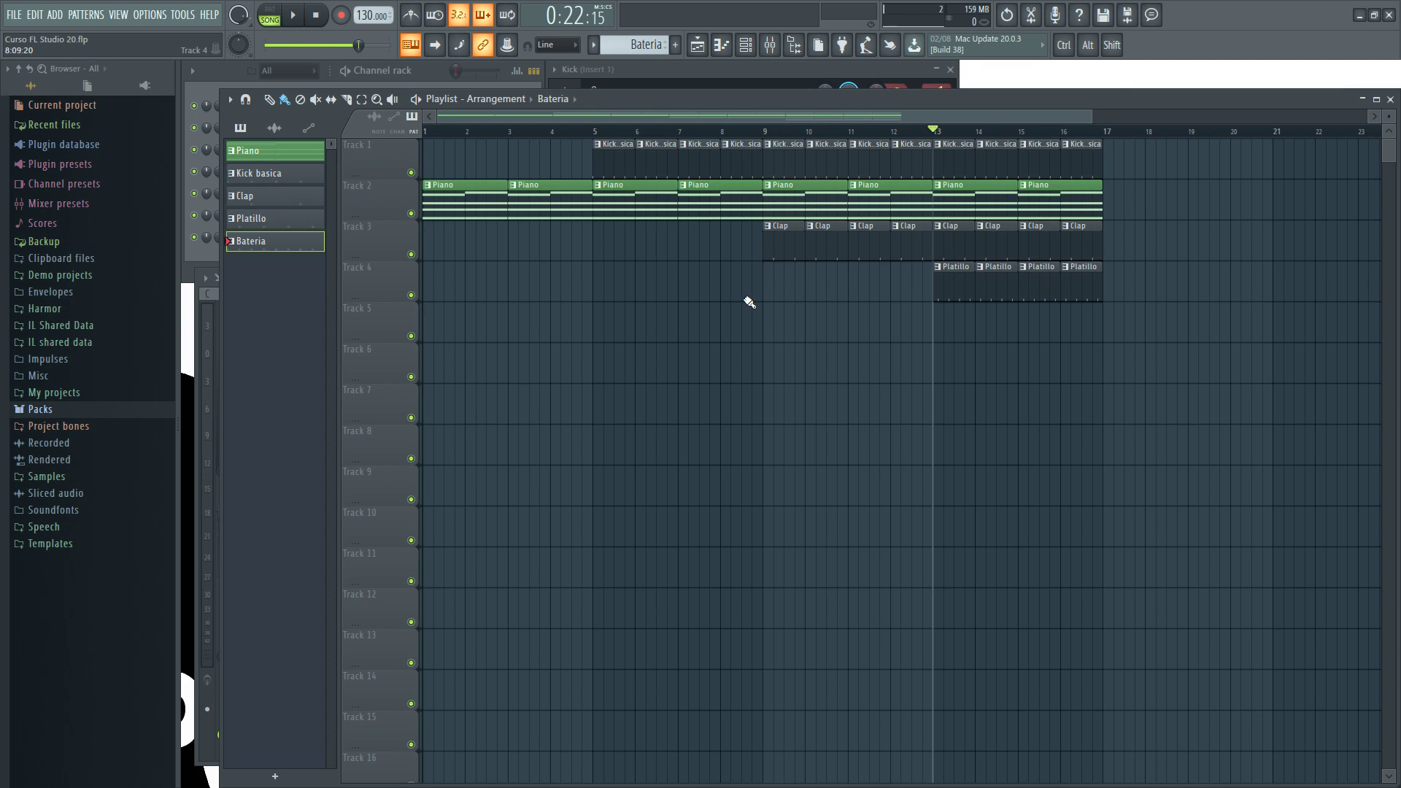
- Look over the available export formats and save the current project under its existing name
click(14, 16)
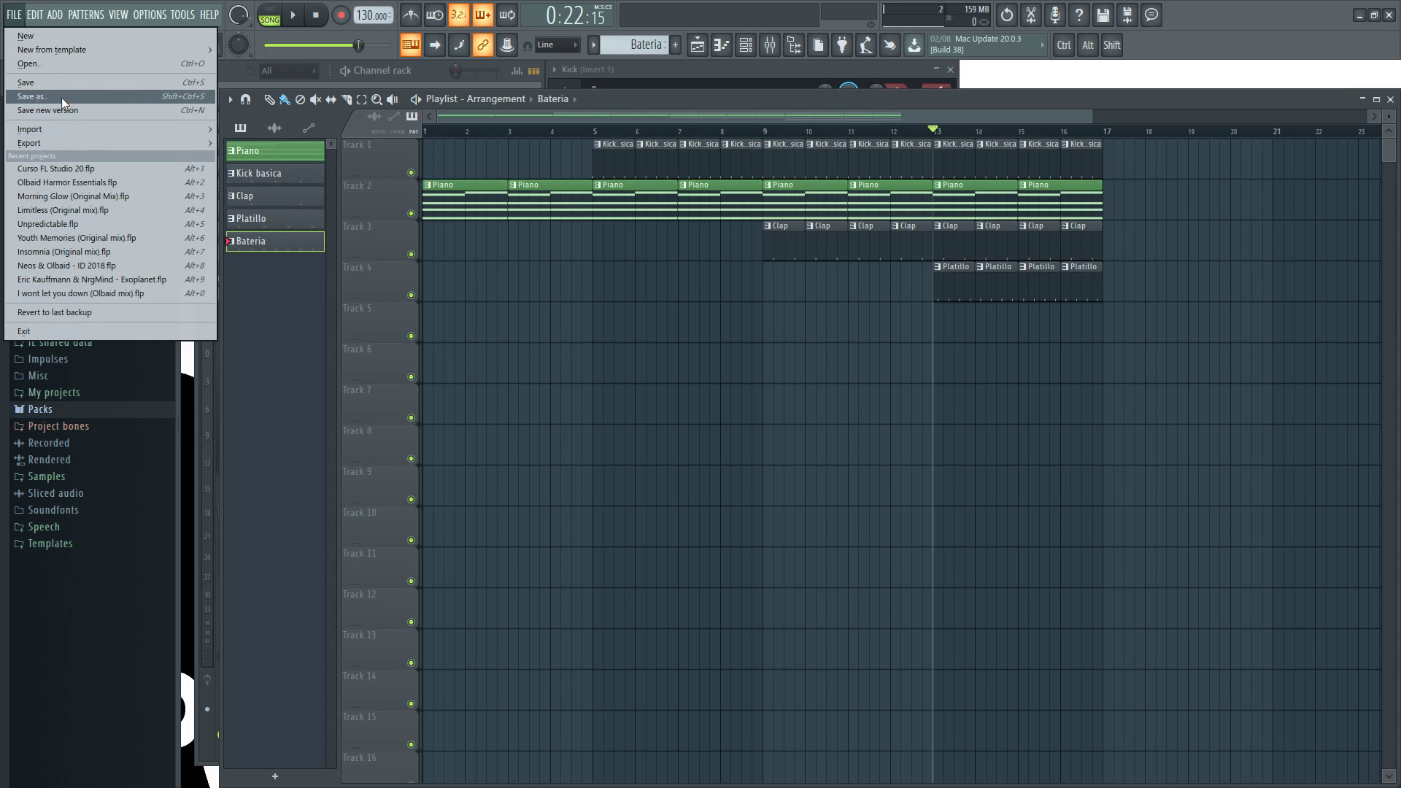
mouse_move(89, 140)
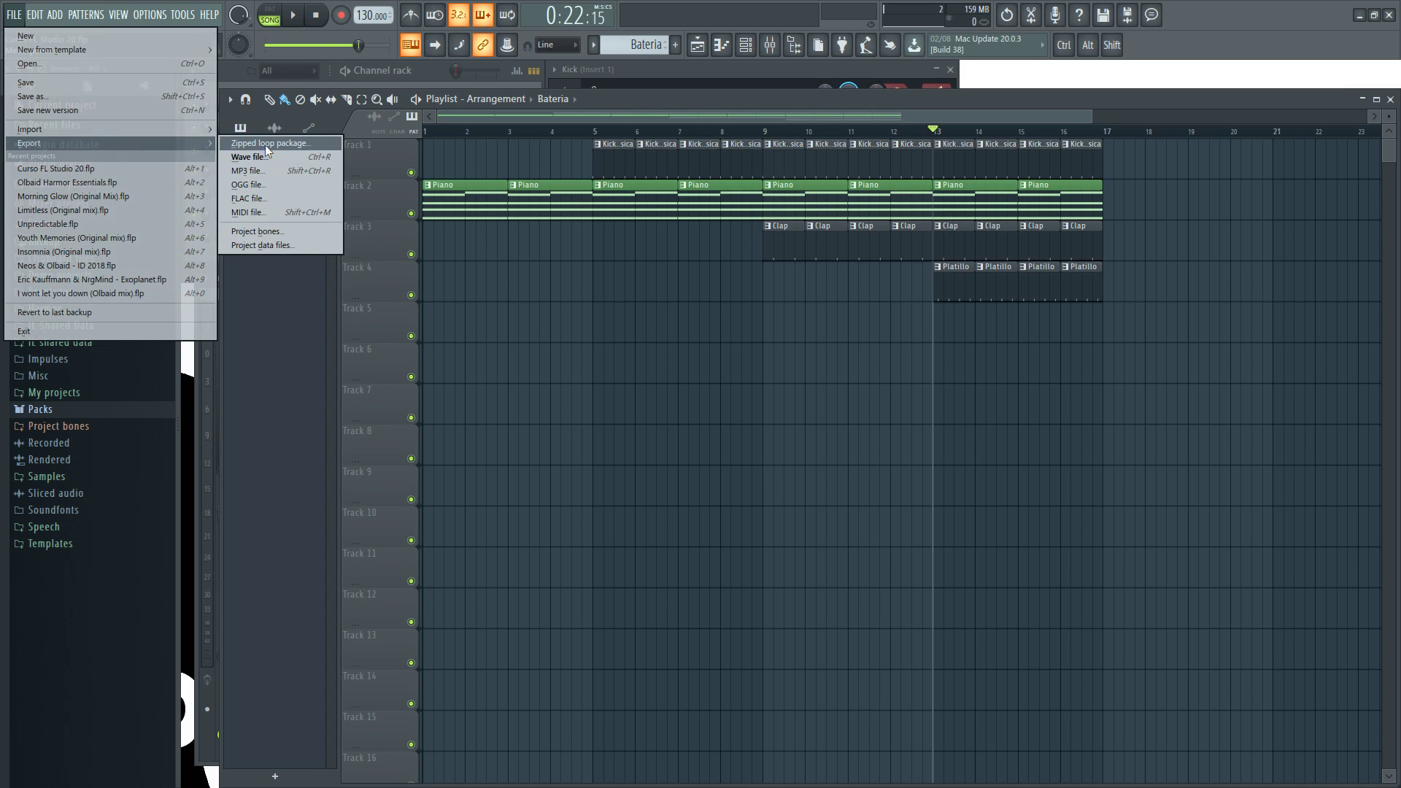
click(76, 89)
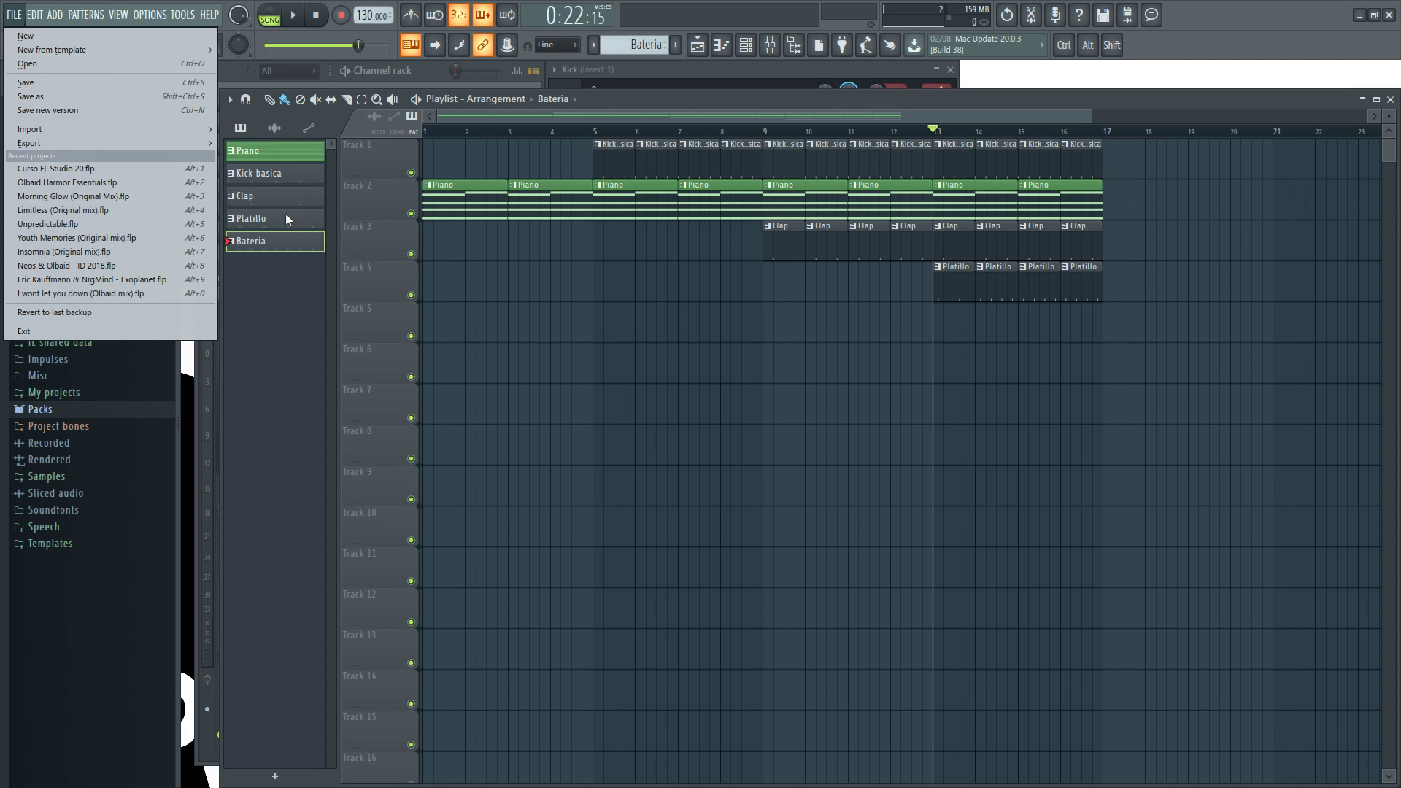
click(14, 14)
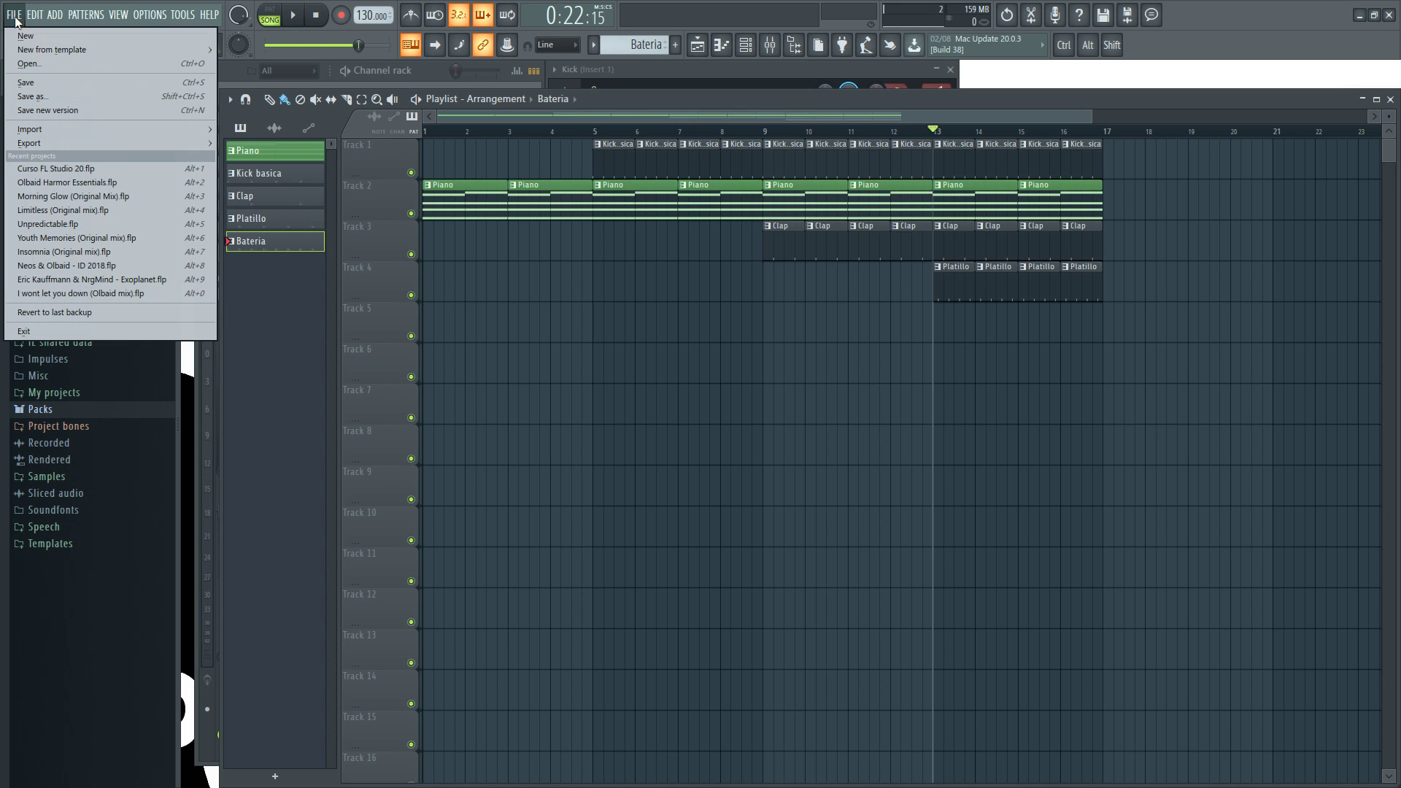
click(32, 85)
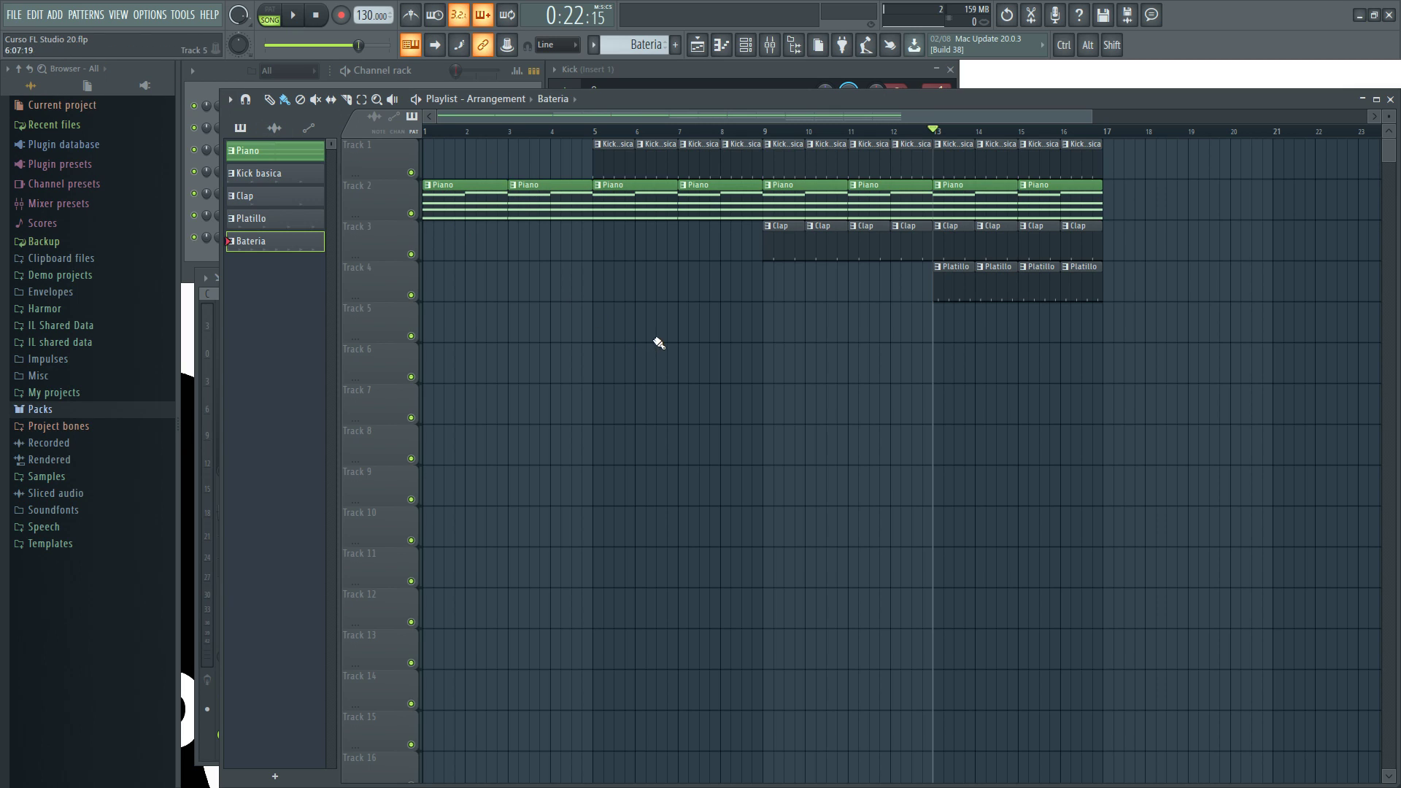
- Add two Kick basica clips at bars 17 and 18 of Track 1 and save the project
click(1079, 155)
click(1116, 154)
click(1149, 155)
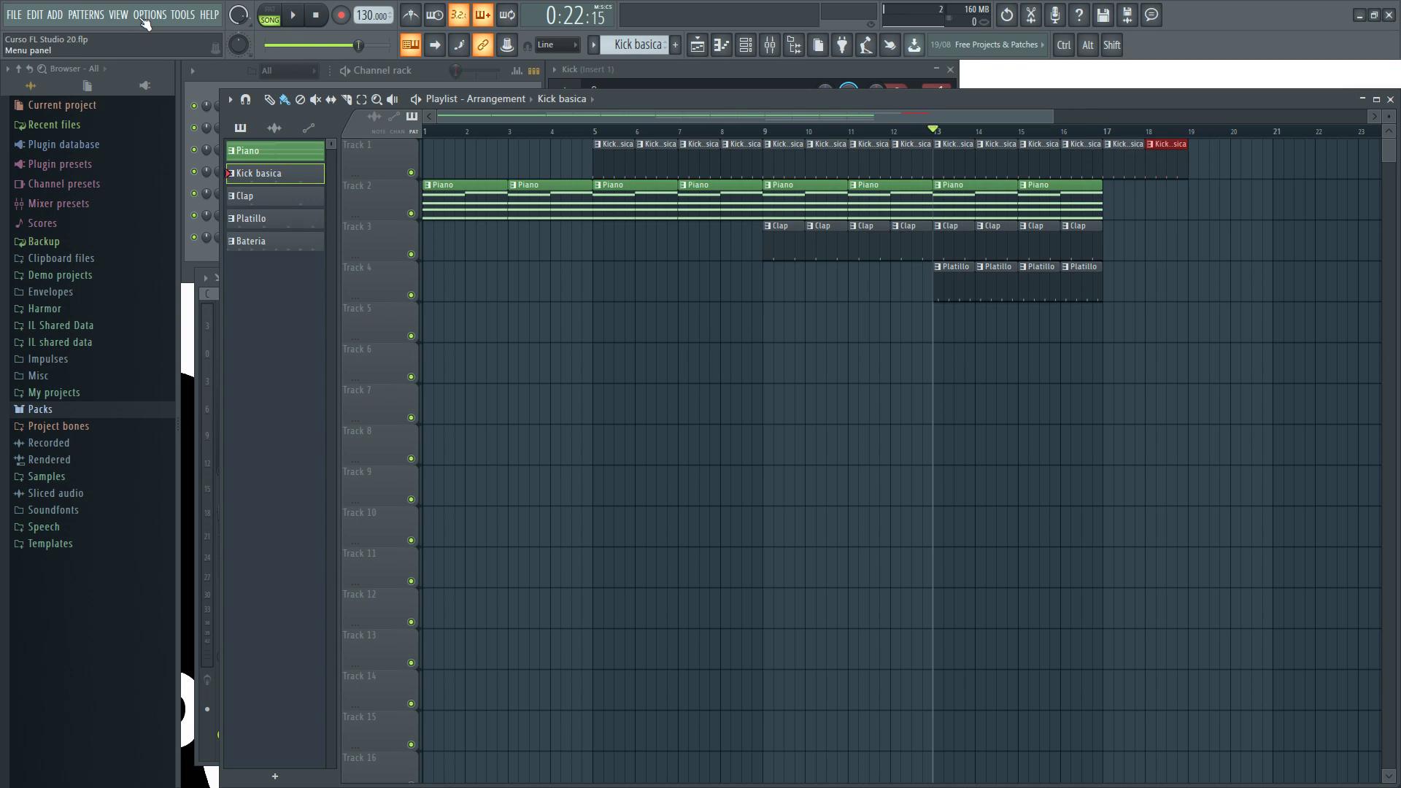
click(36, 15)
mouse_move(12, 17)
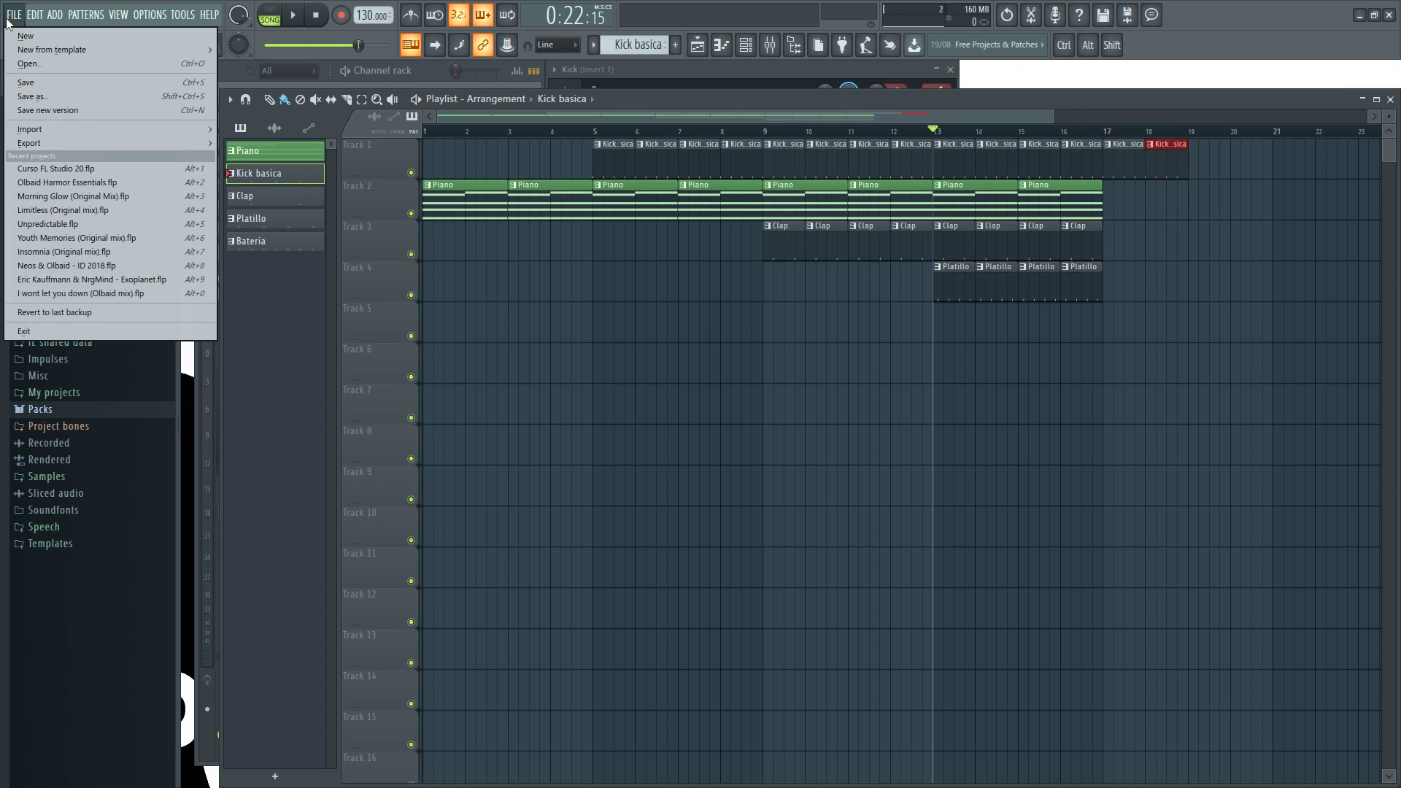
click(30, 82)
- Delete the Kick basica clips at bars 17 and 18 of Track 1 and save the project again
right_click(1184, 167)
right_click(1134, 167)
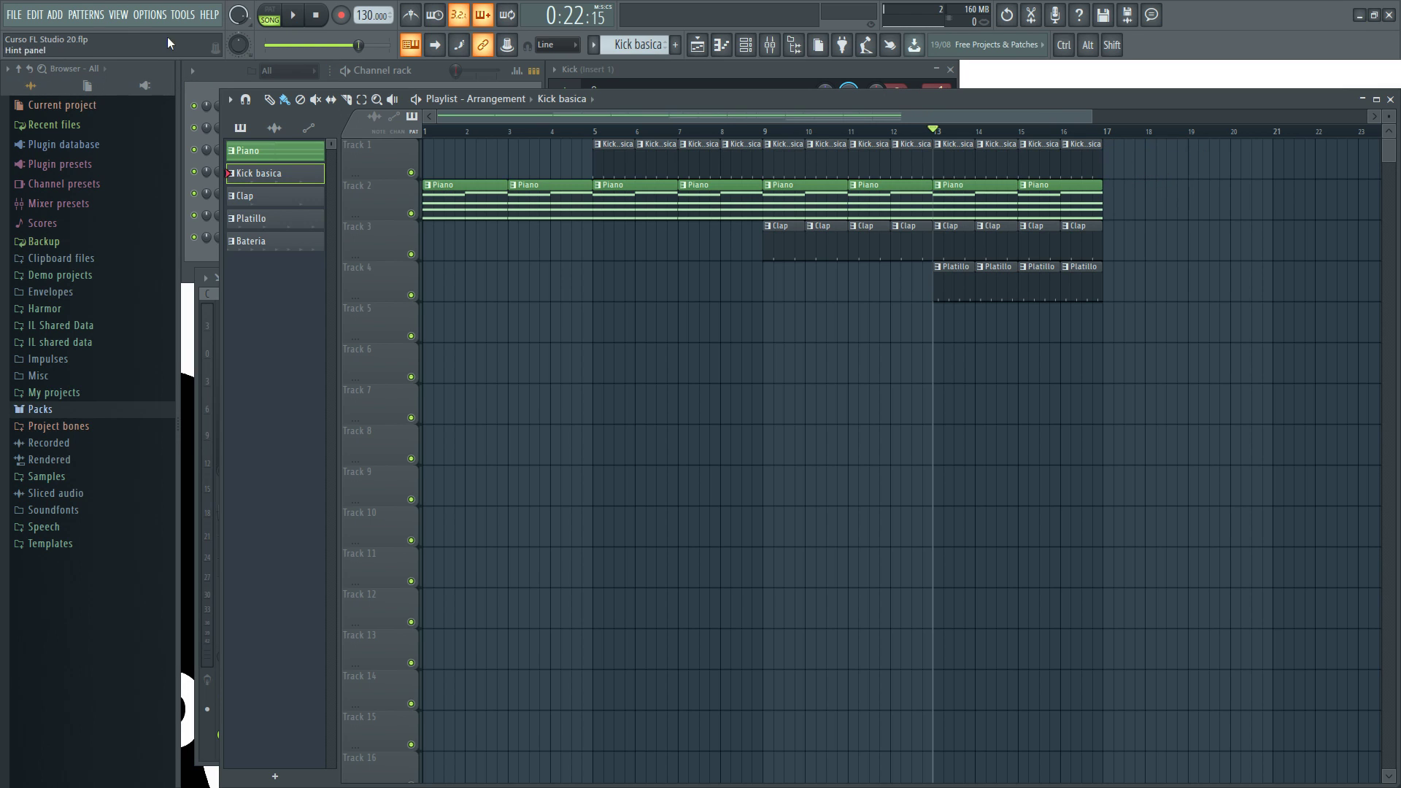
click(13, 15)
mouse_move(35, 15)
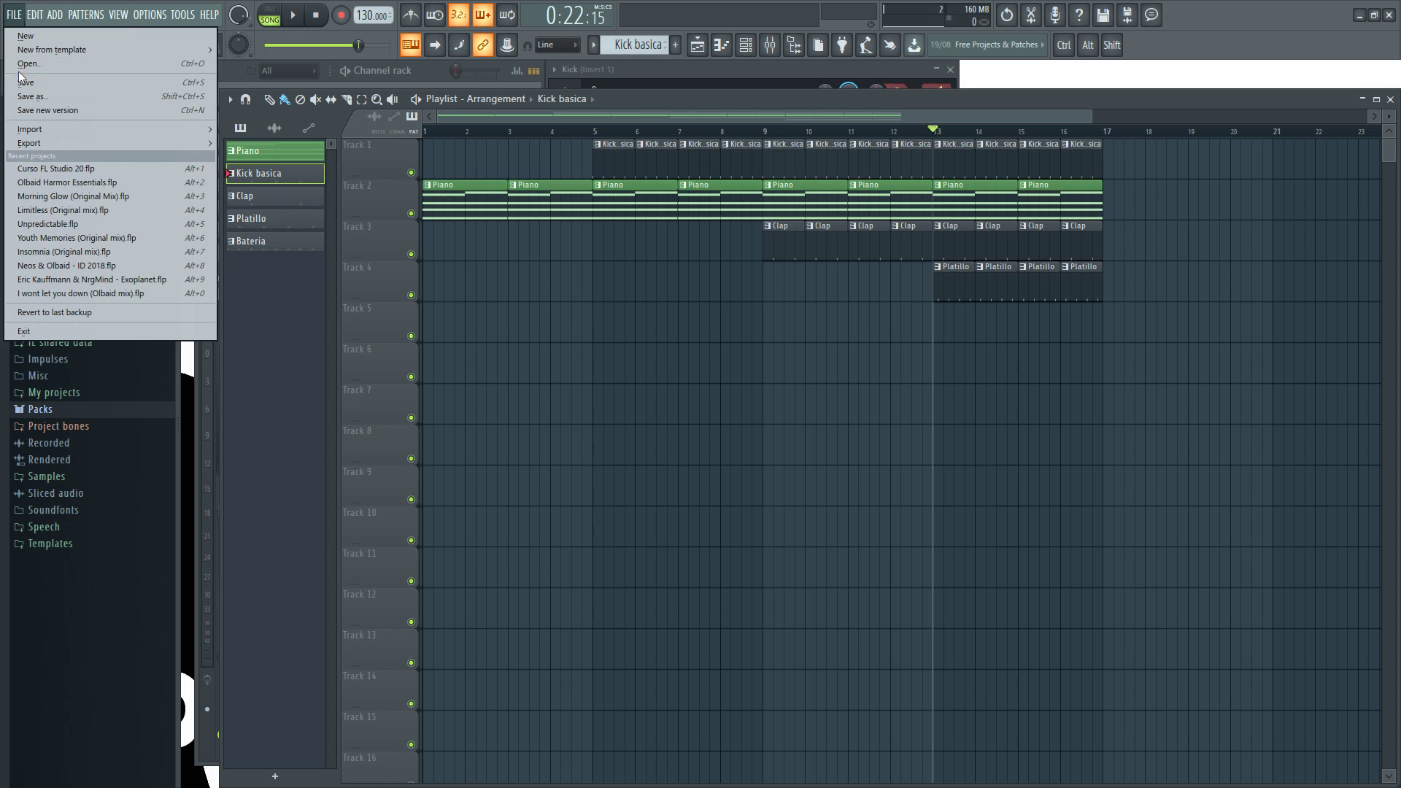
click(25, 81)
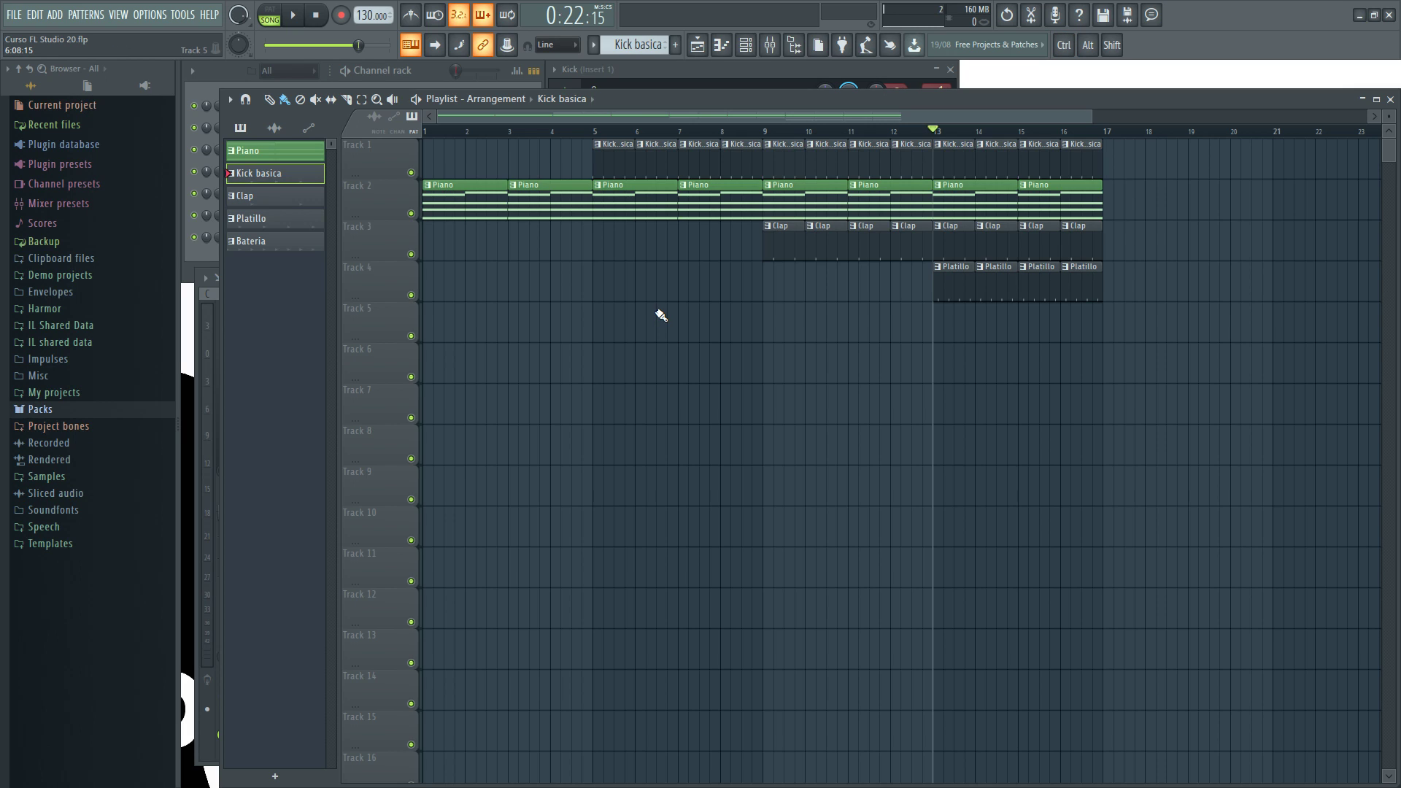
click(774, 226)
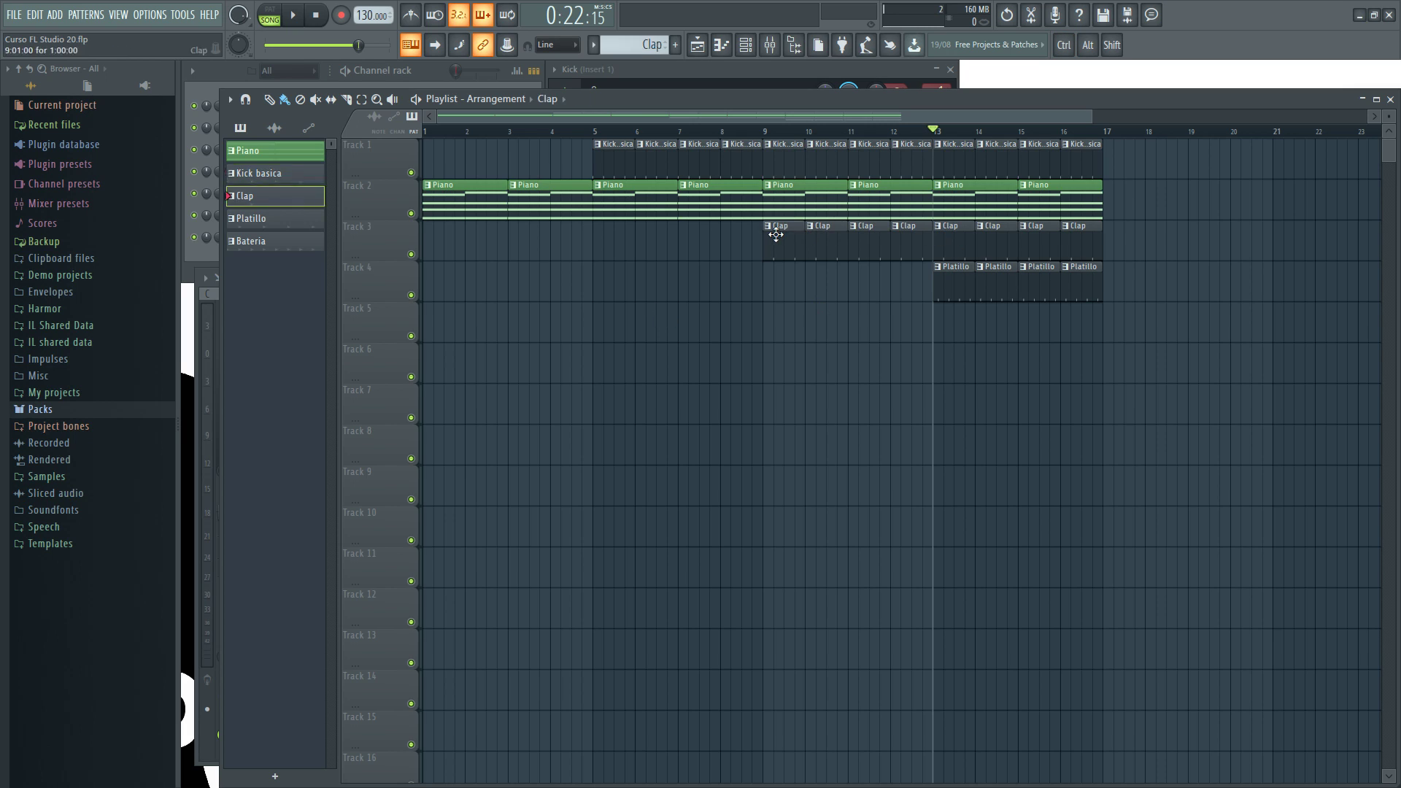
scroll(963, 375, down, 2)
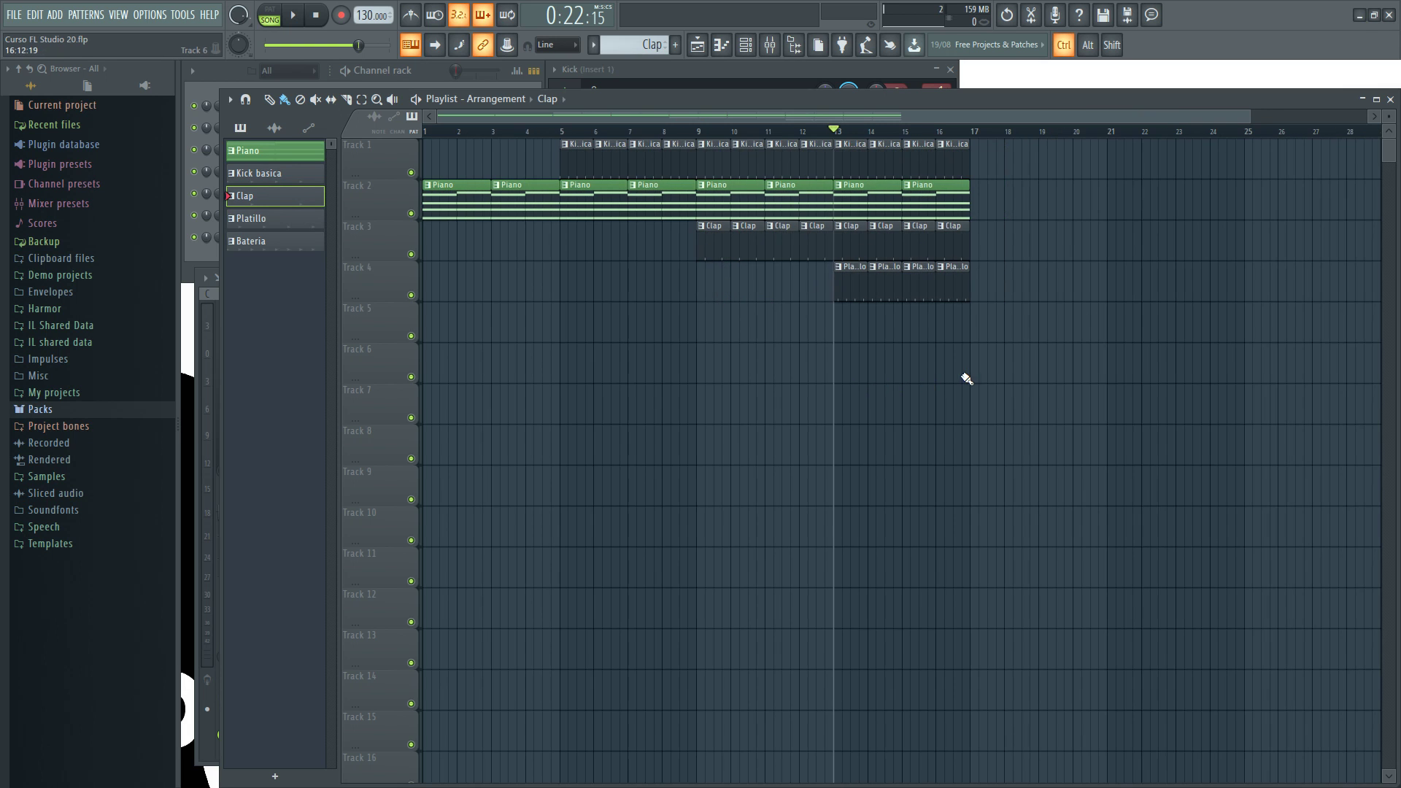
scroll(1017, 295, up, 3)
drag(739, 117, 673, 117)
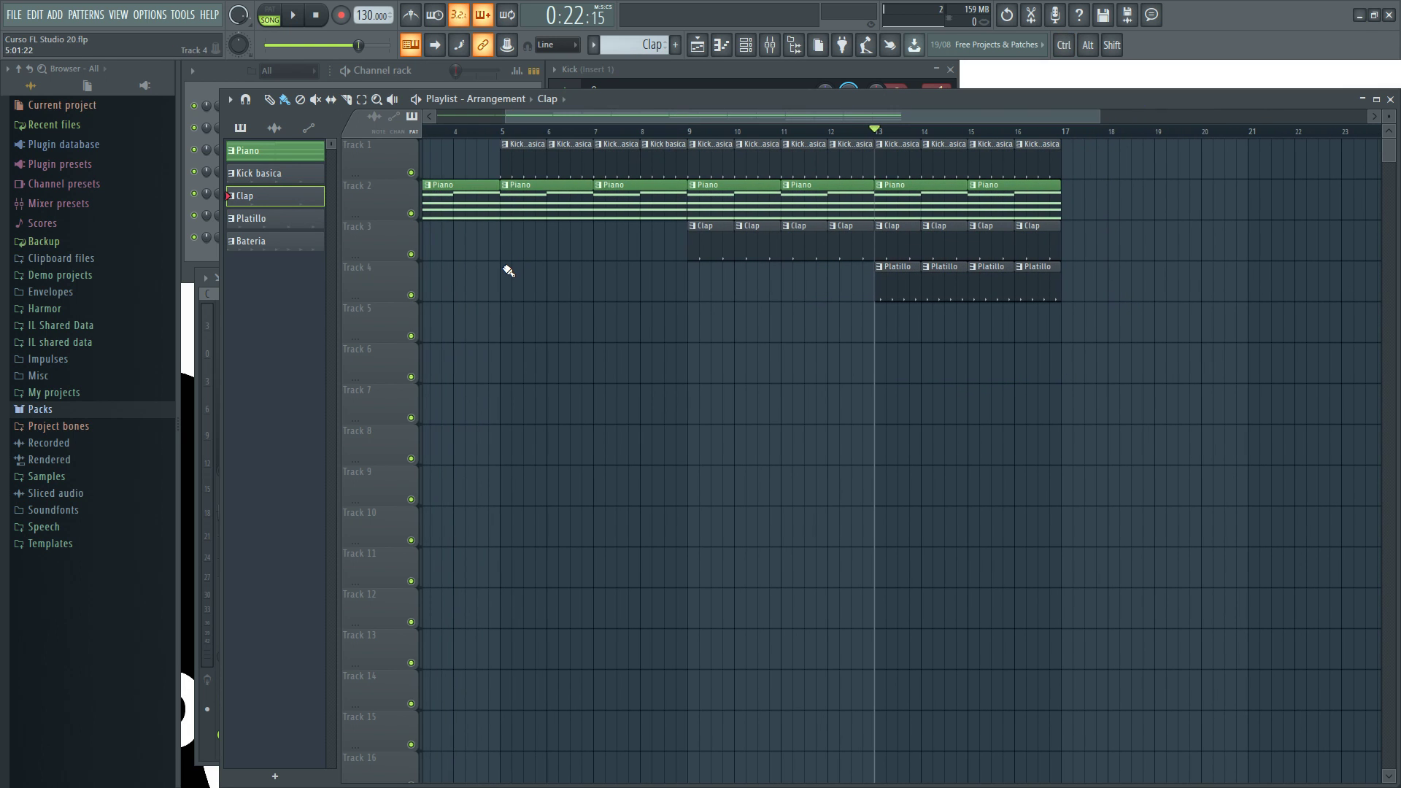
key(ctrl)
- Save a copy of the project as "Curso FL Studio 20 Copia" in the Curso folder on the desktop
click(17, 16)
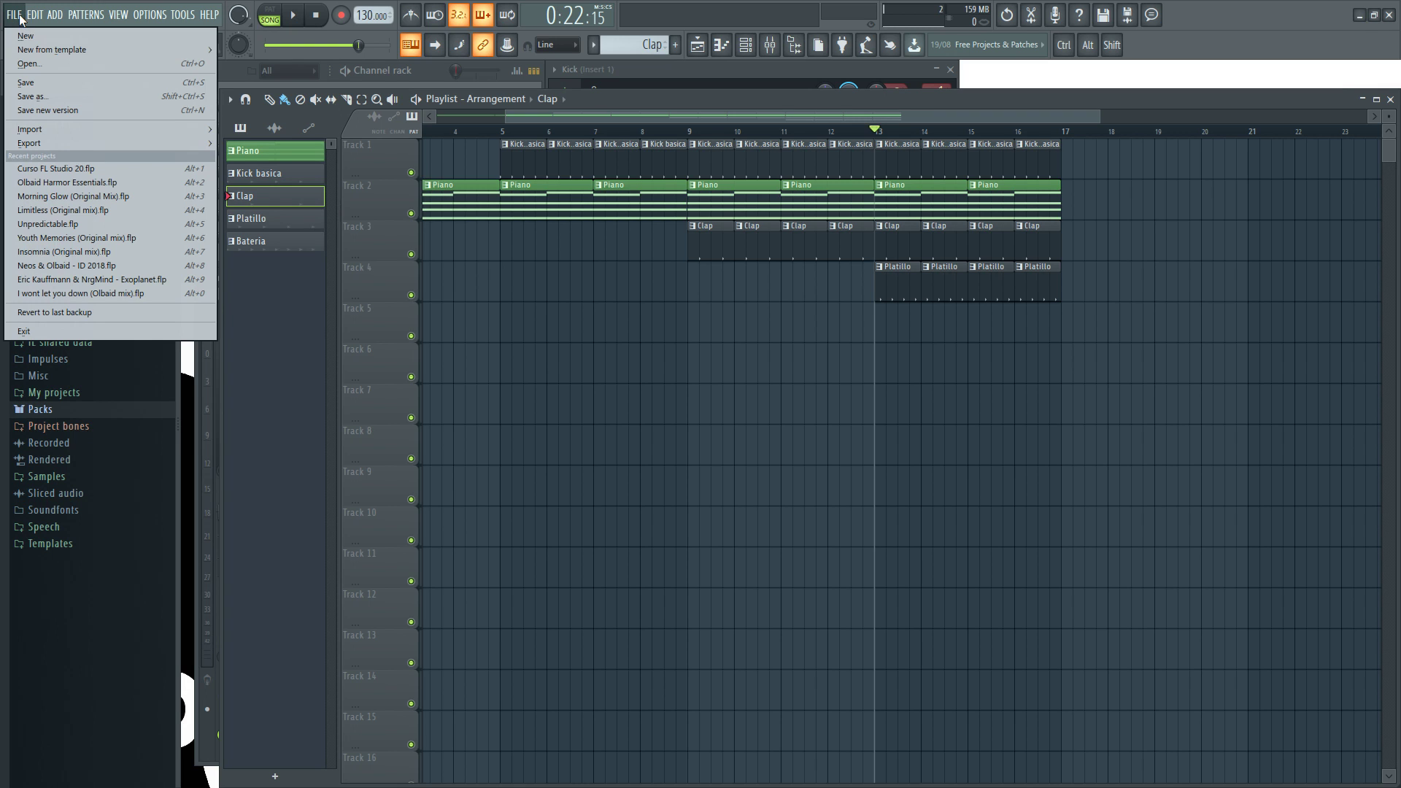
click(54, 98)
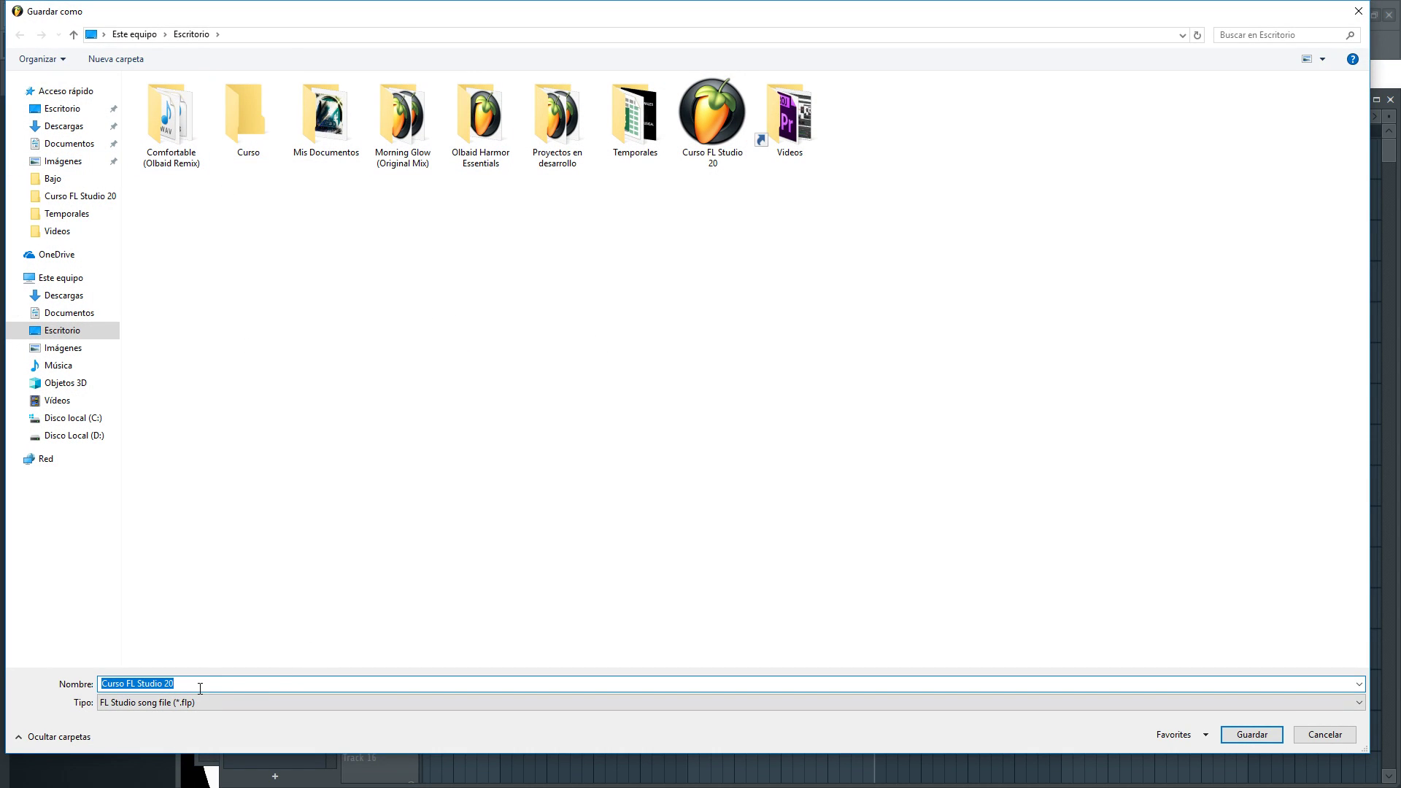
double_click(244, 125)
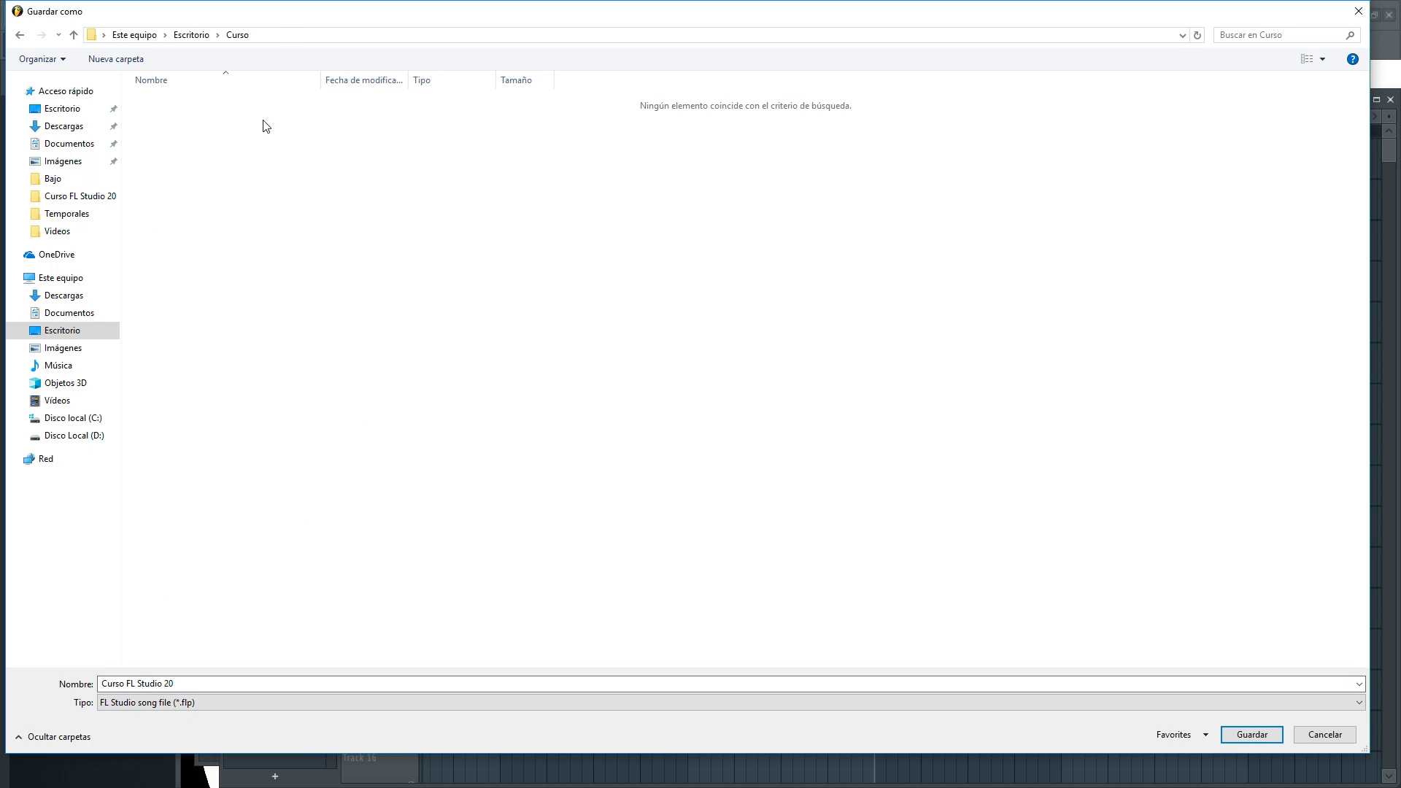
click(186, 682)
click(187, 683)
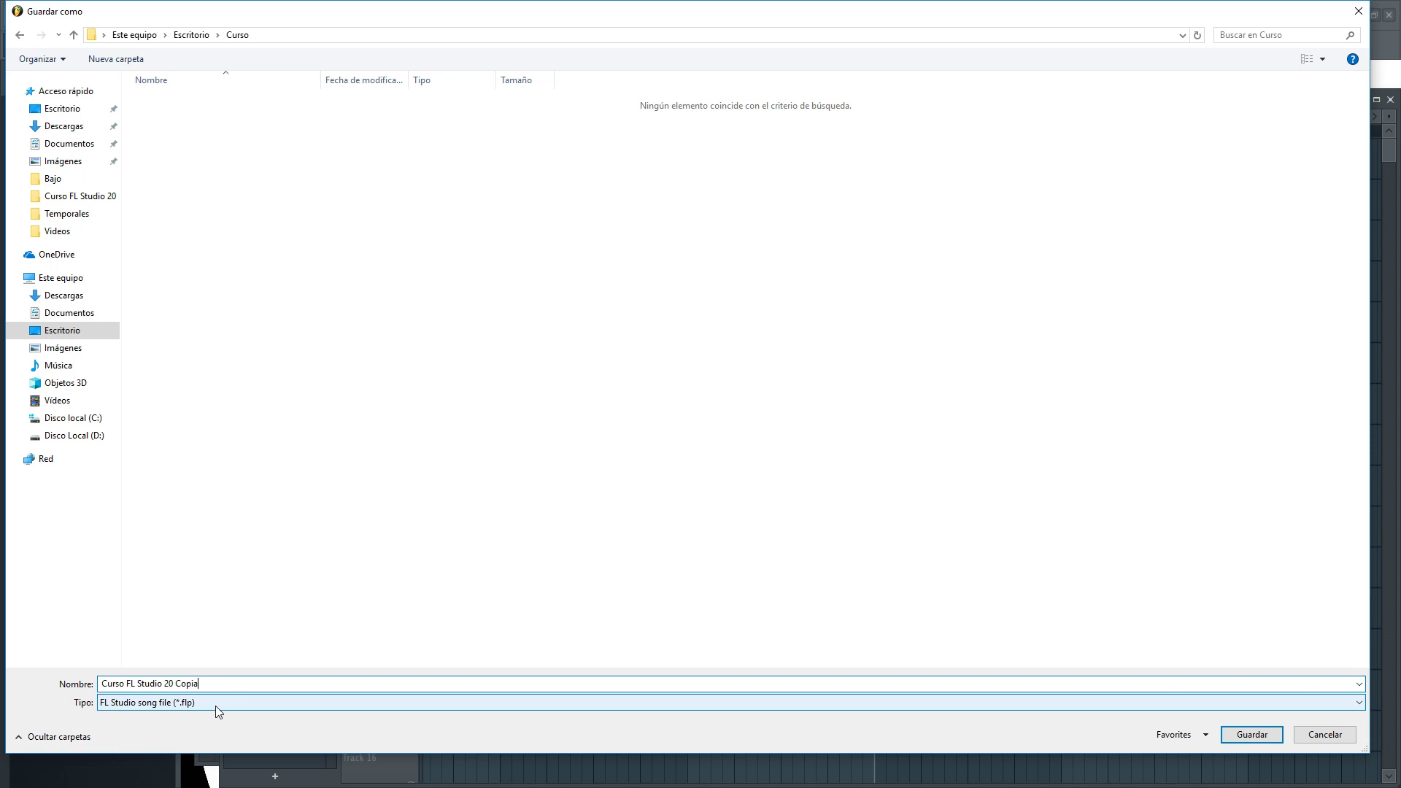
click(1246, 735)
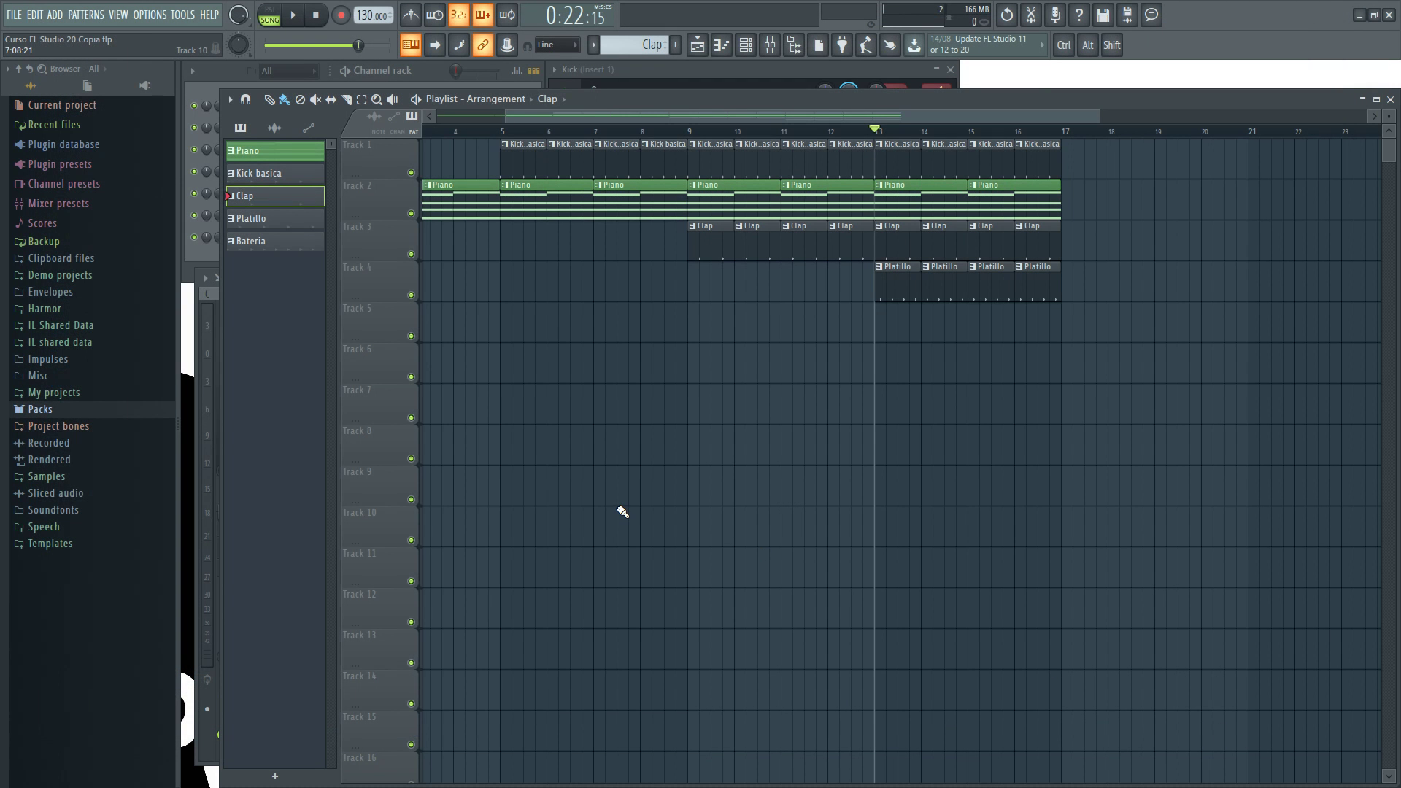
- Open the demo project "2nd - Umziky - All the same" from the Song contests folder without saving changes to the current project
click(13, 16)
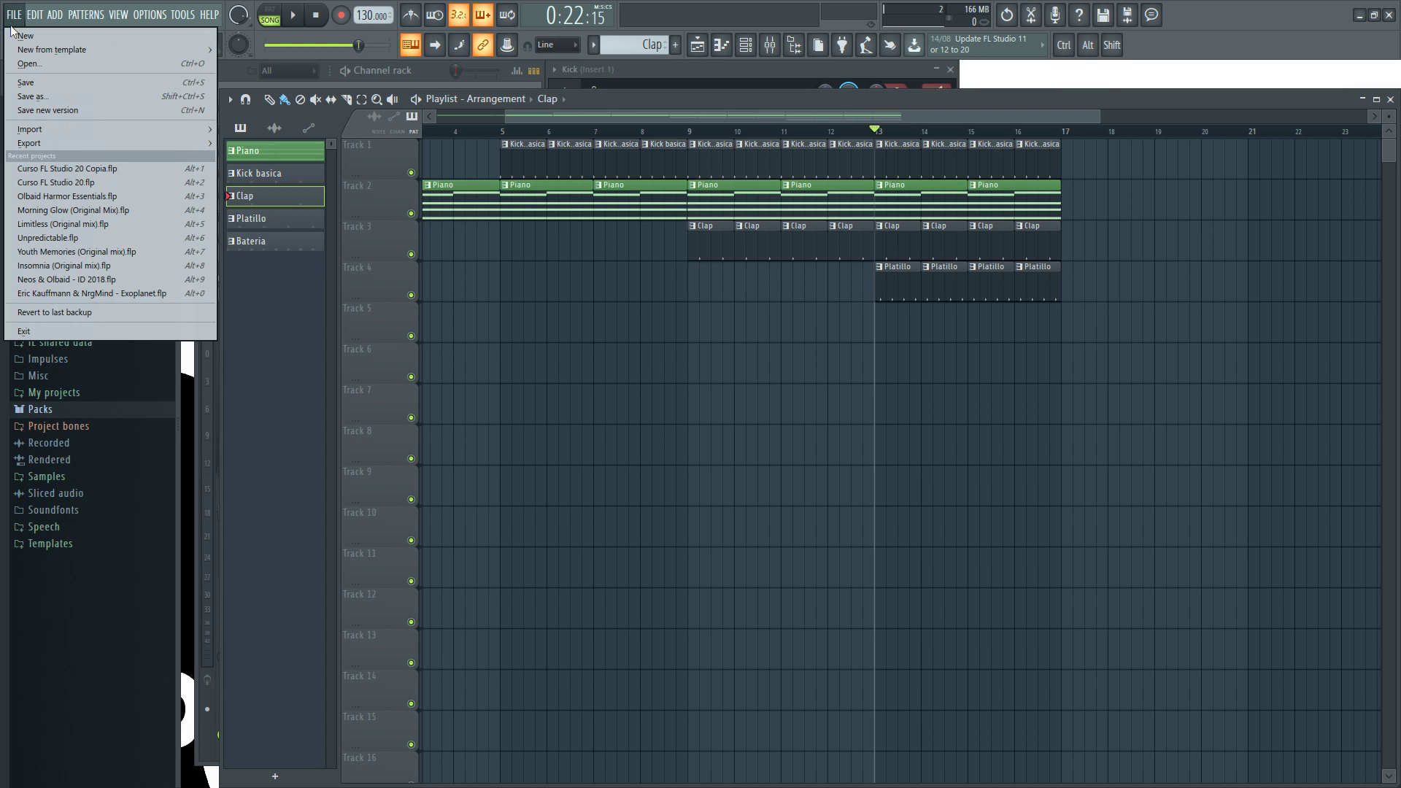
click(511, 421)
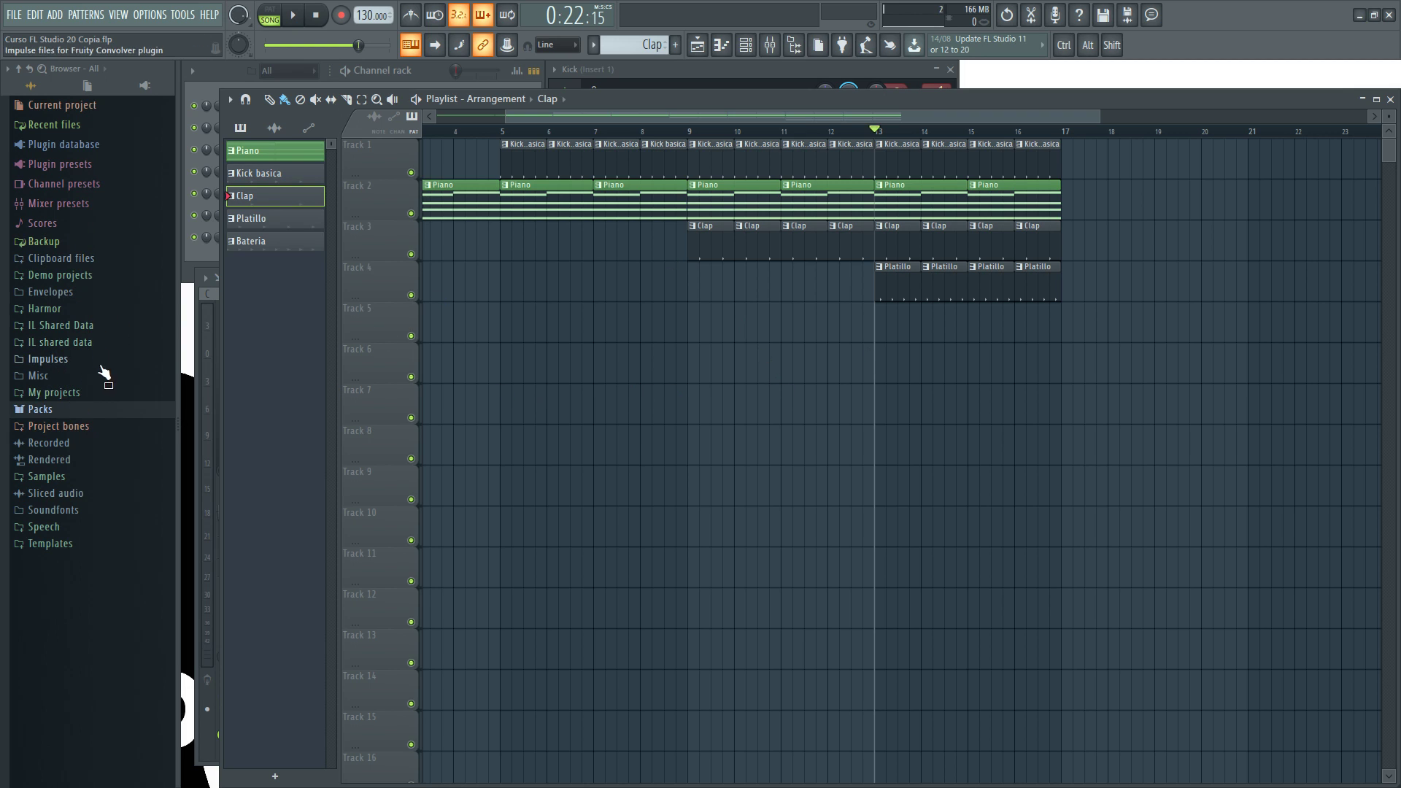
click(89, 278)
click(89, 292)
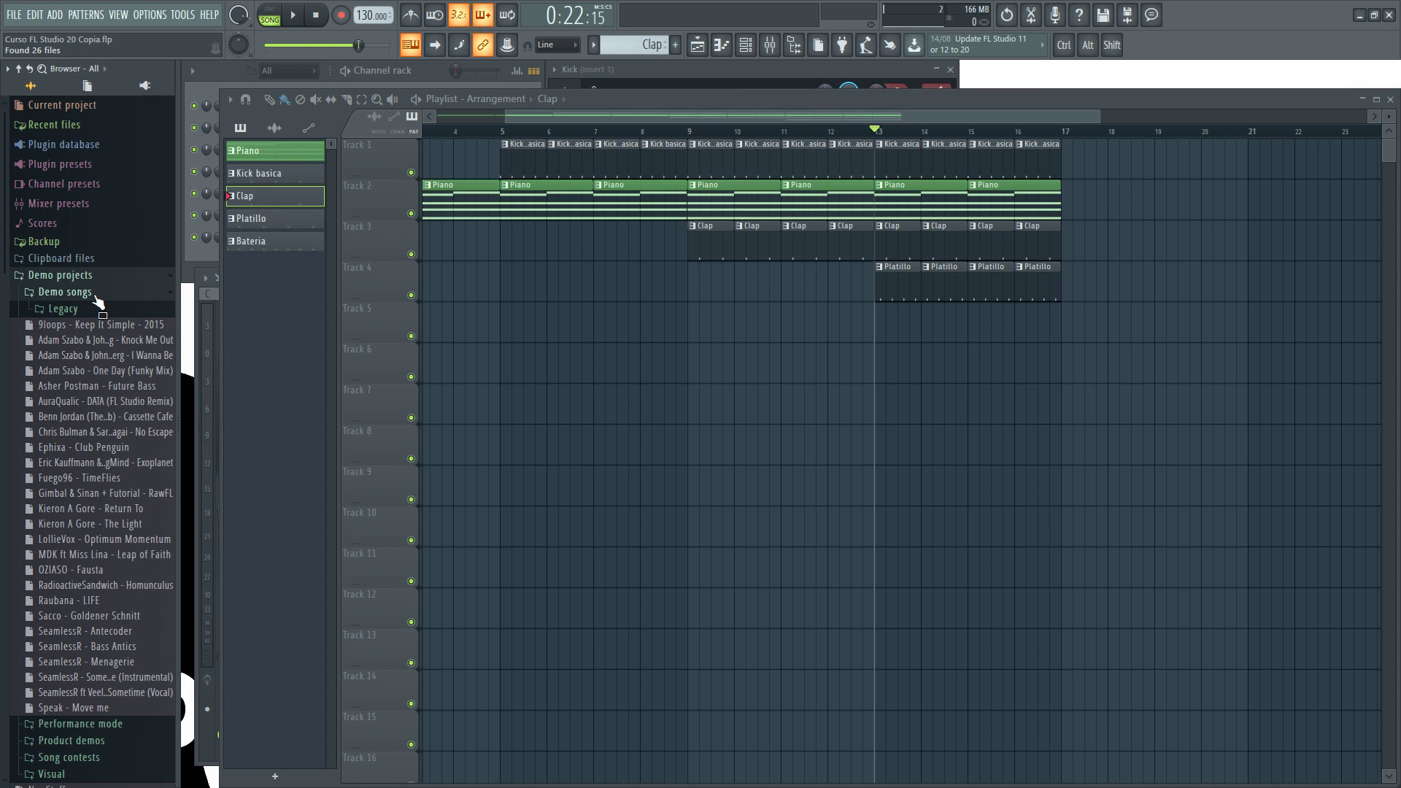
click(93, 293)
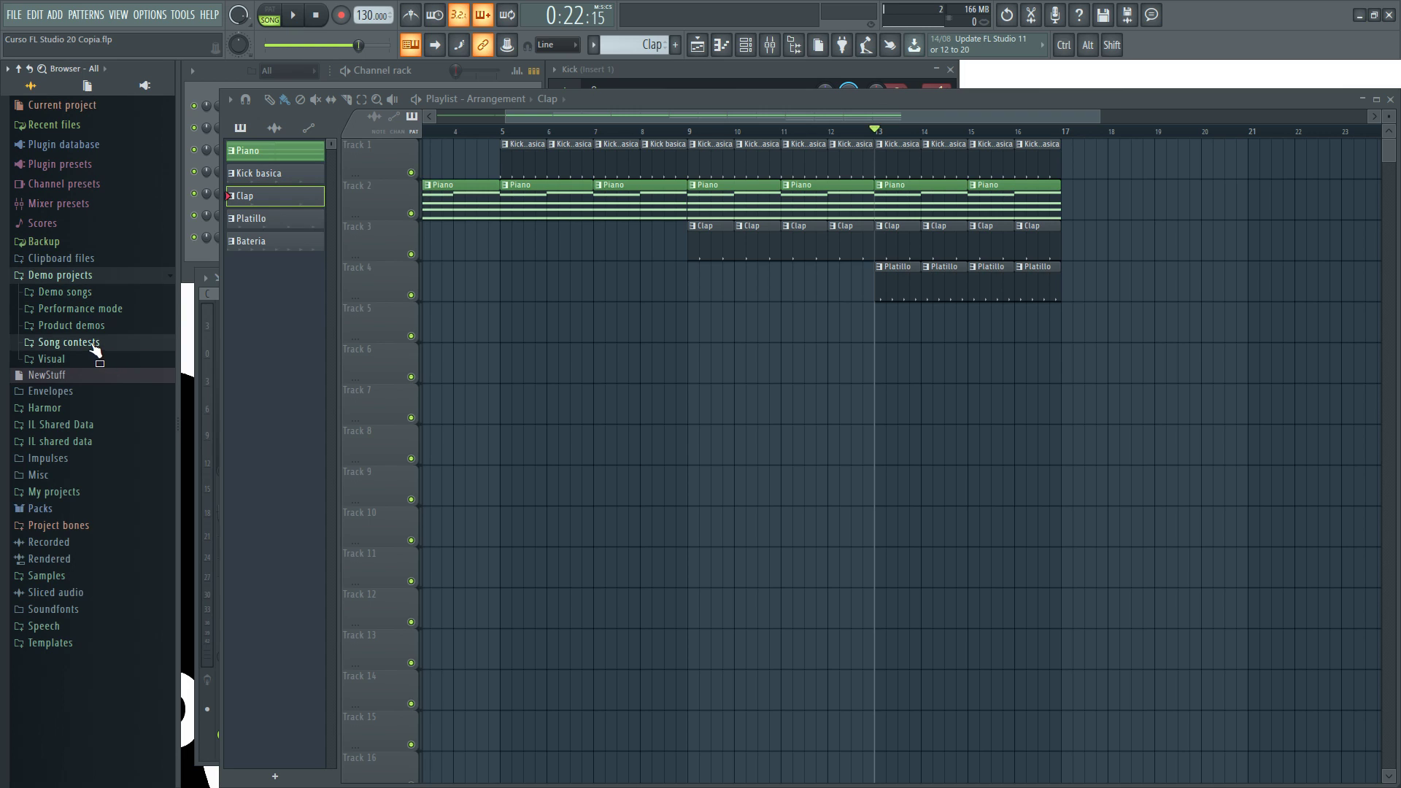
click(96, 343)
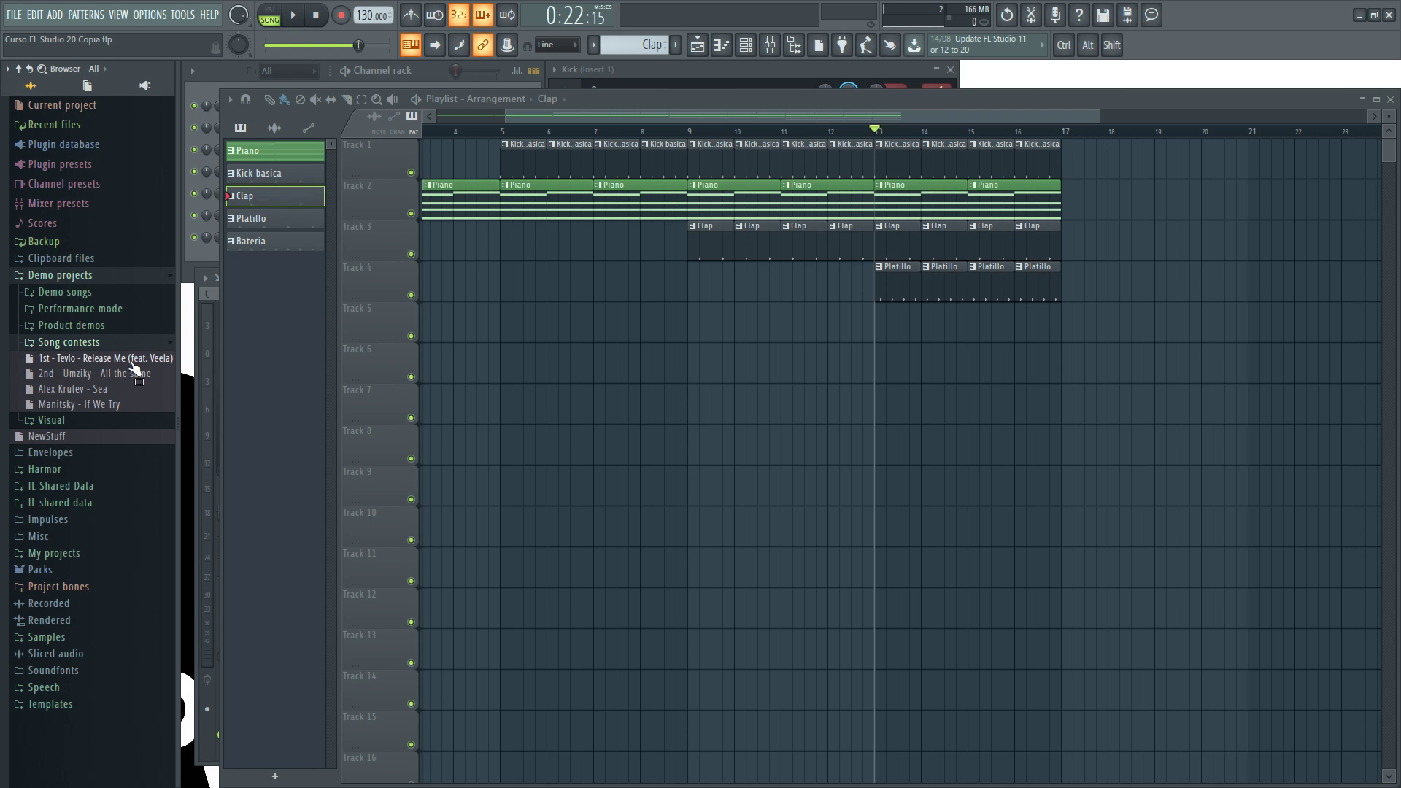
right_click(94, 372)
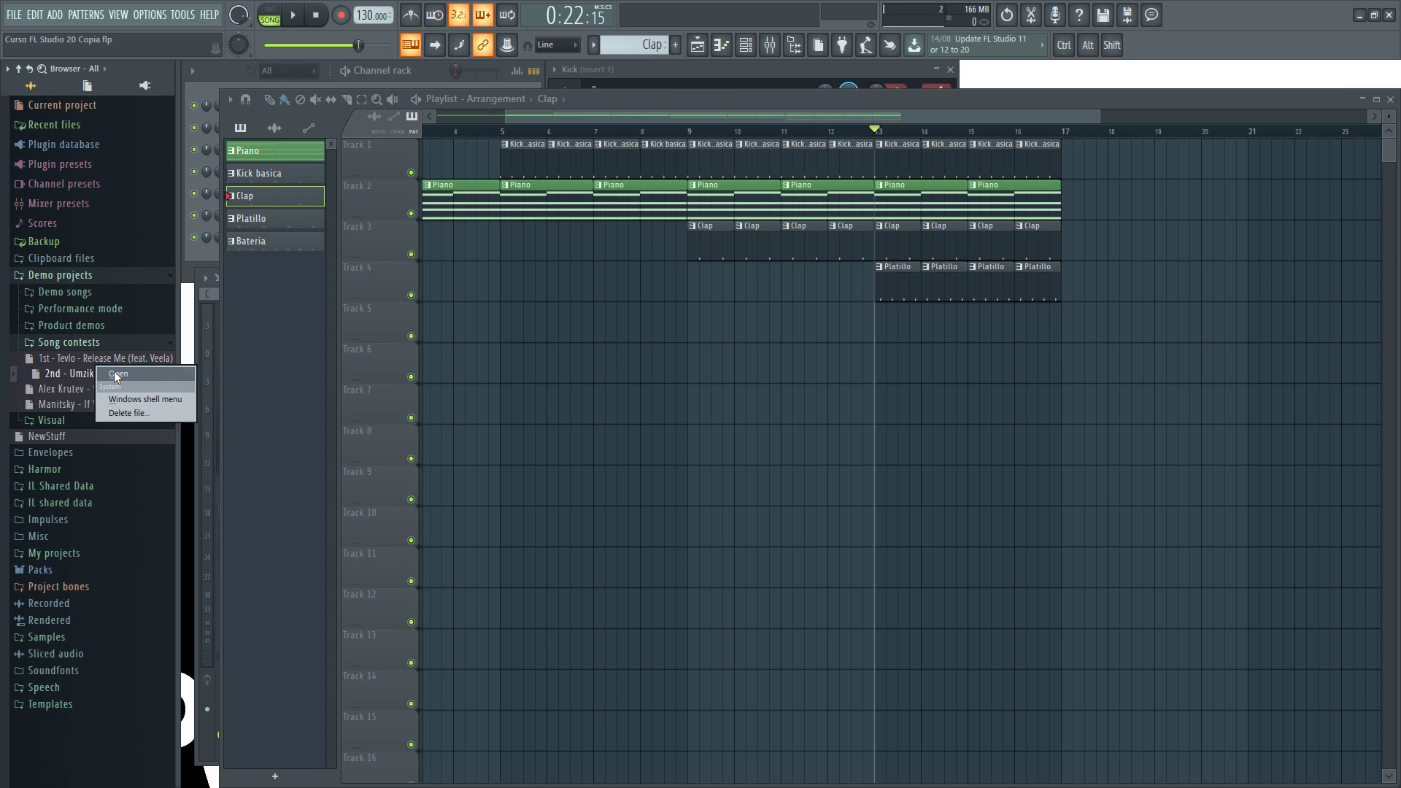
click(114, 373)
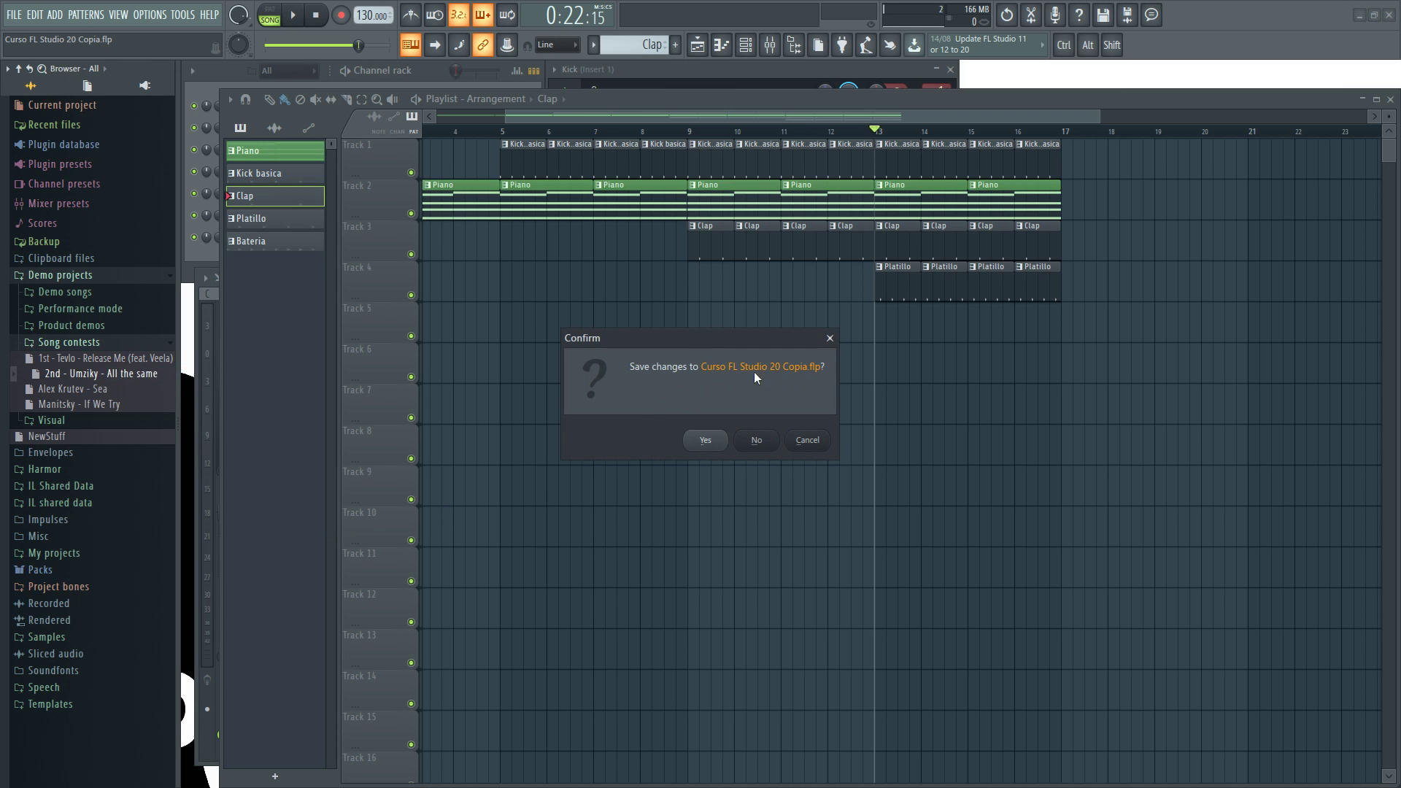
click(758, 441)
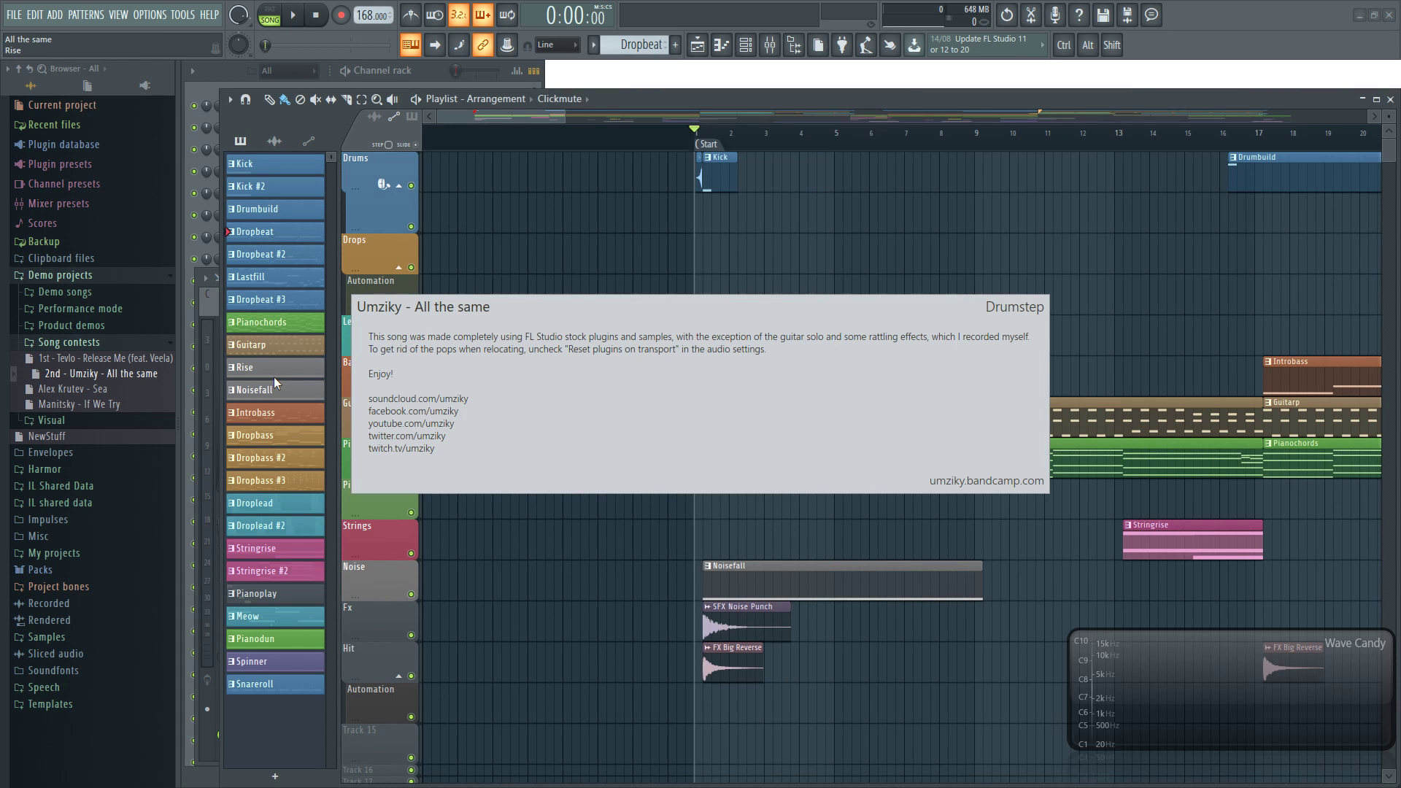
- Look over the whole demo arrangement, collapse the Demo projects folder, and play the song from the Dropbeat clip at bar 49
scroll(569, 250, down, 5)
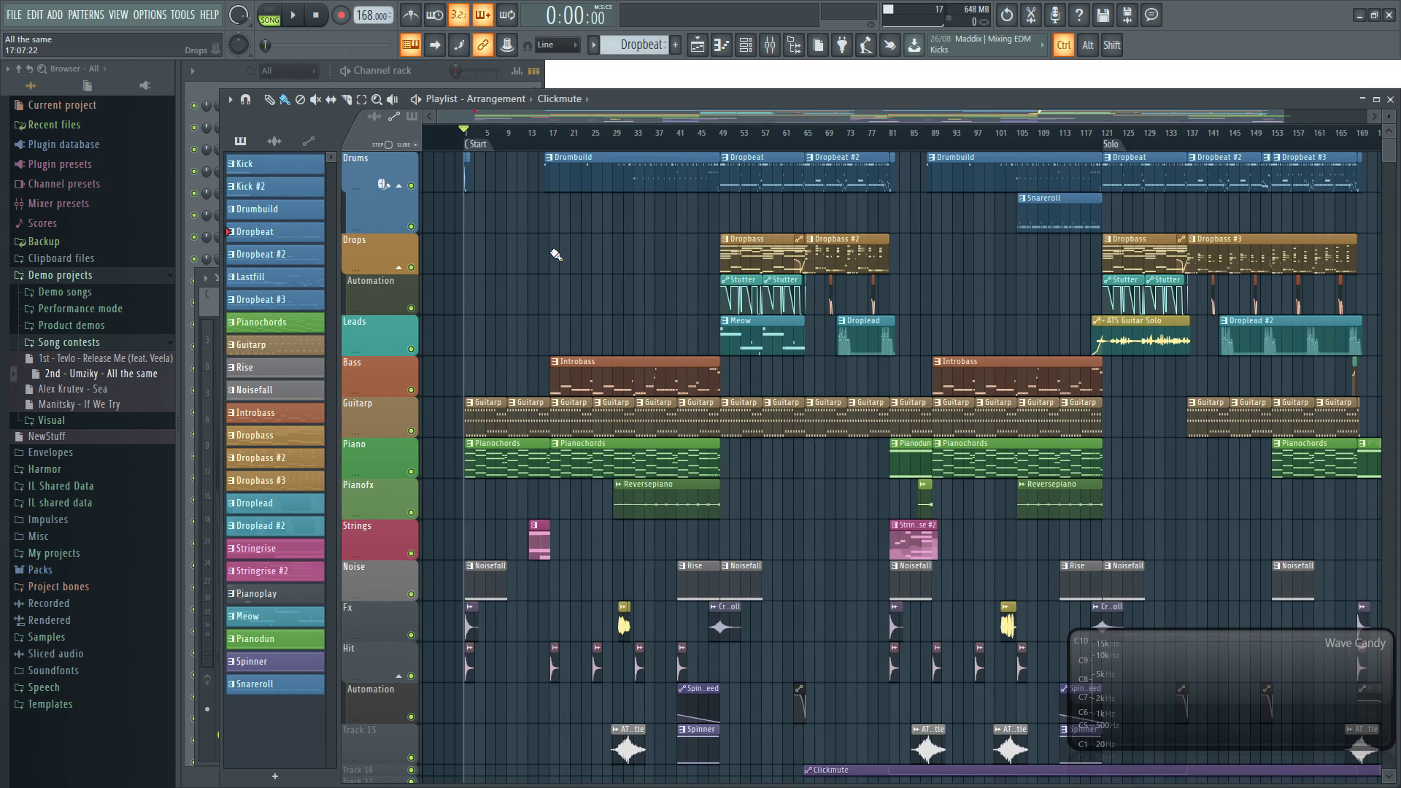
scroll(653, 246, down, 2)
scroll(801, 250, down, 4)
scroll(832, 262, up, 4)
scroll(650, 251, up, 2)
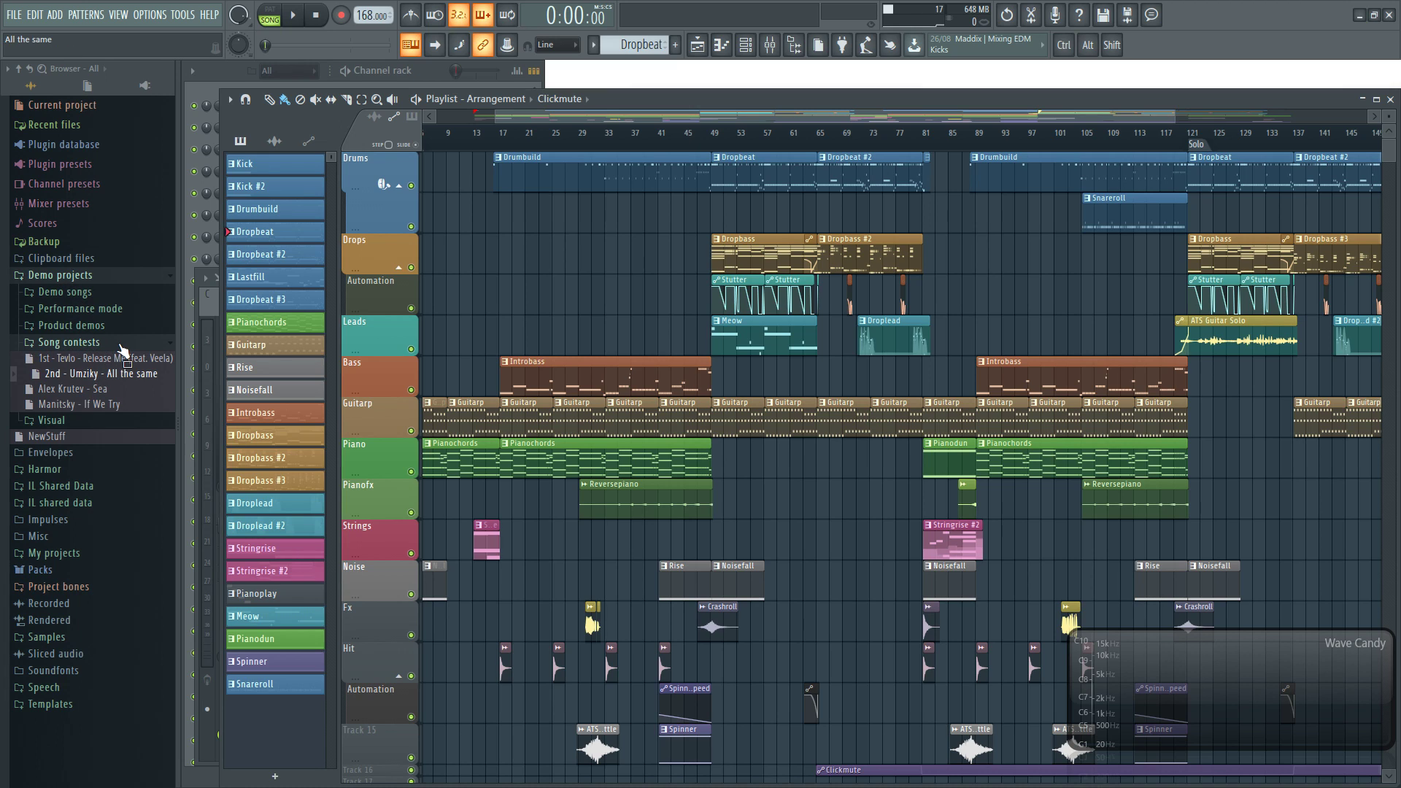
click(67, 275)
click(714, 138)
key(space)
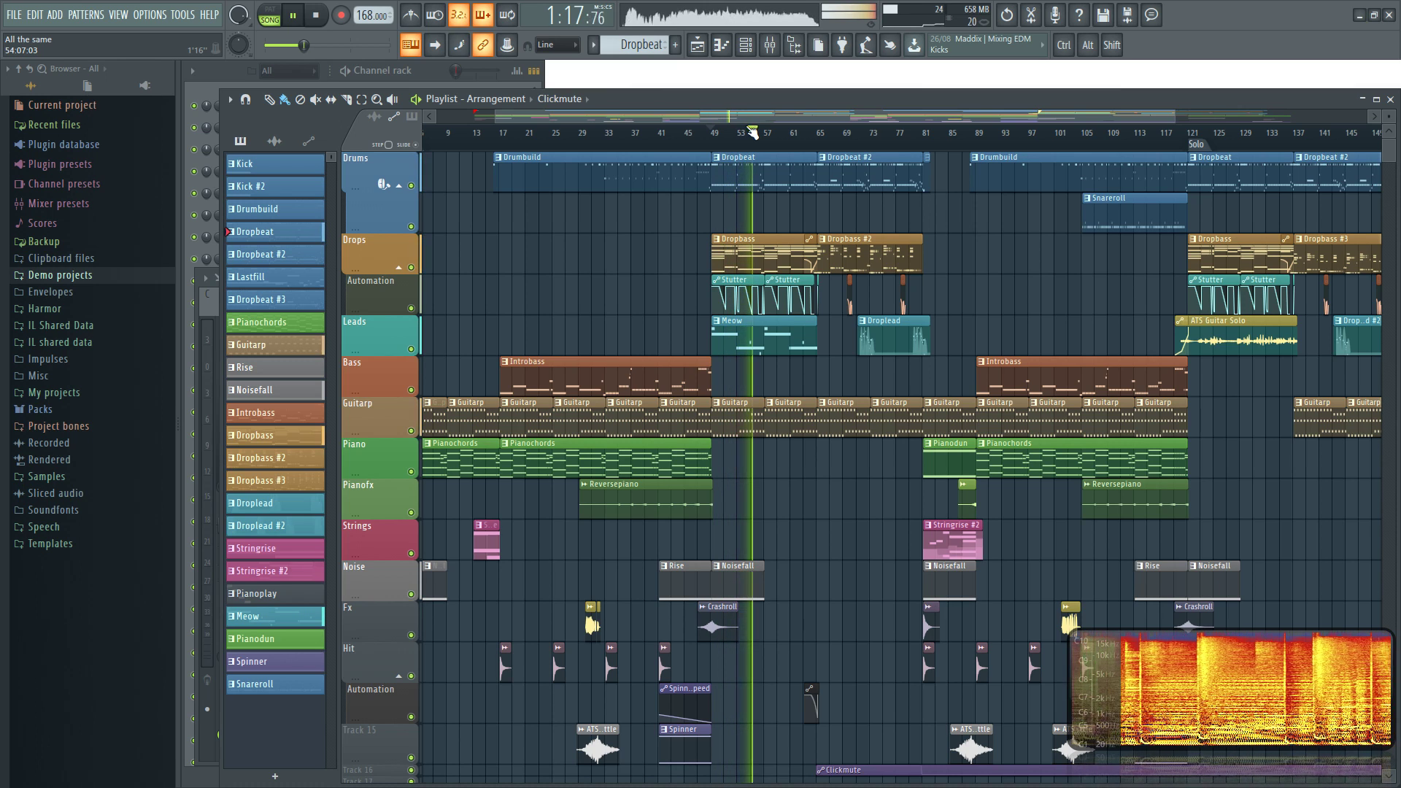
key(space)
- Play the demo song from the Dropbeat #2 clip at bar 65, stop it, and return to the start of the arrangement
click(822, 144)
key(space)
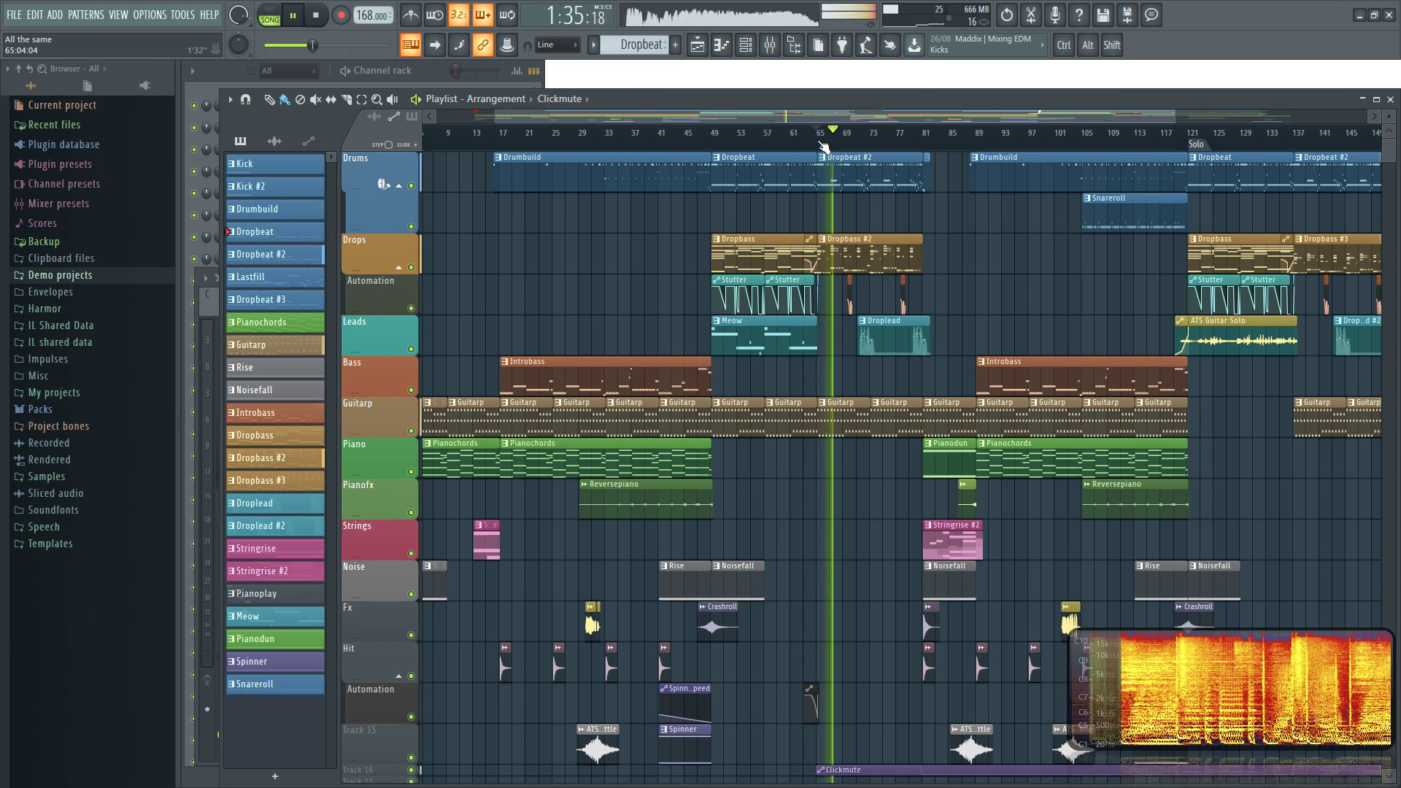
scroll(823, 145, up, 3)
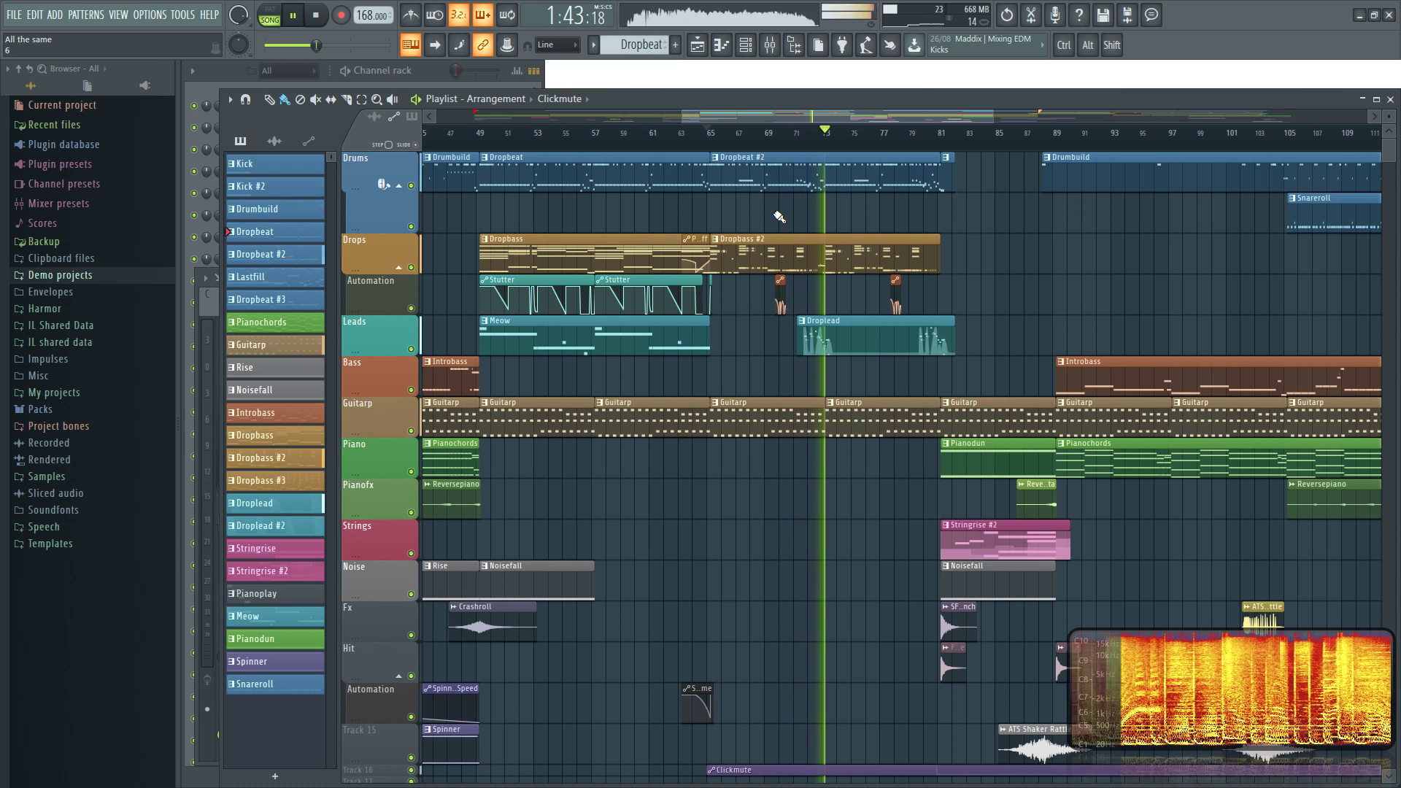
click(316, 16)
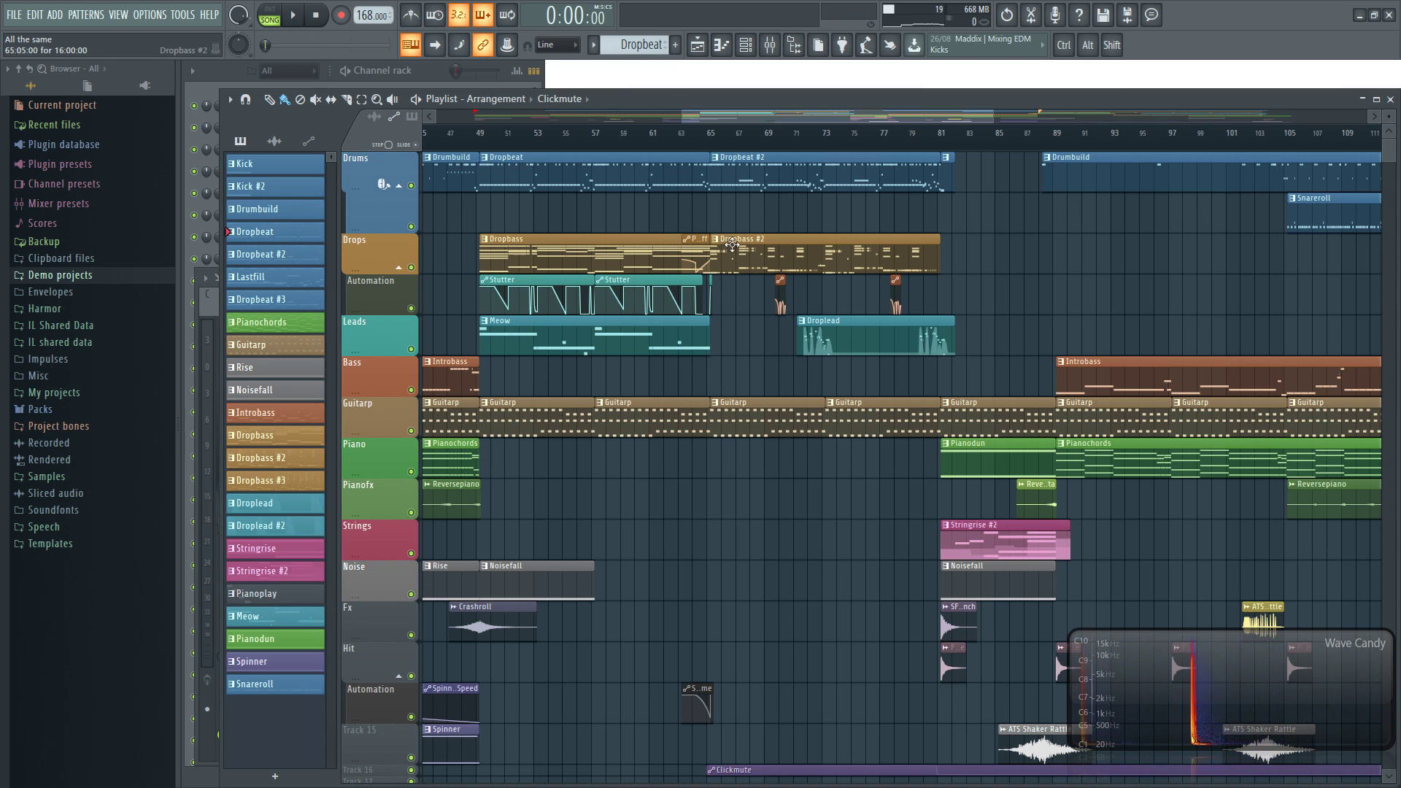
drag(737, 121, 514, 139)
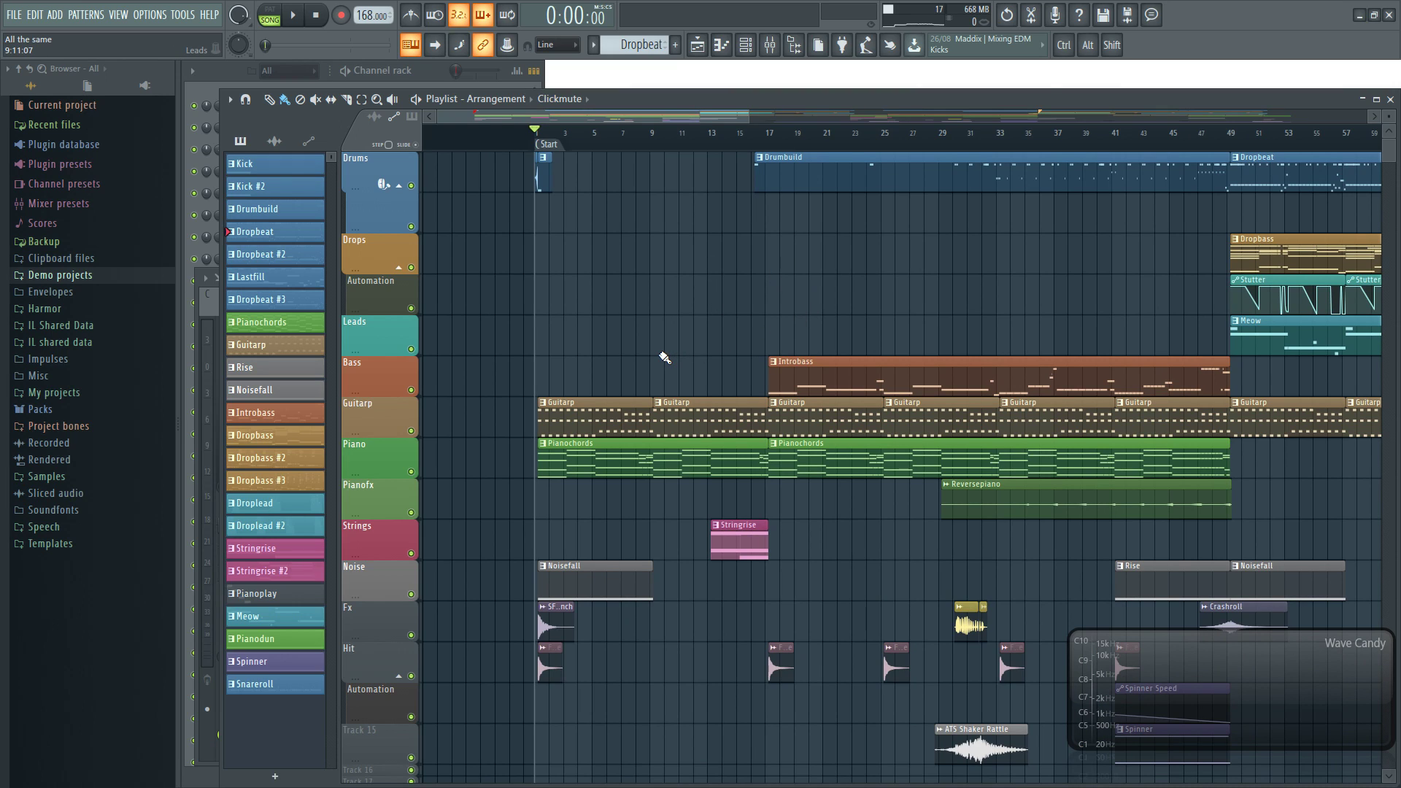
- Open "Curso FL Studio 20 Copia" from the Curso folder on the desktop, without saving changes to the demo project
click(16, 20)
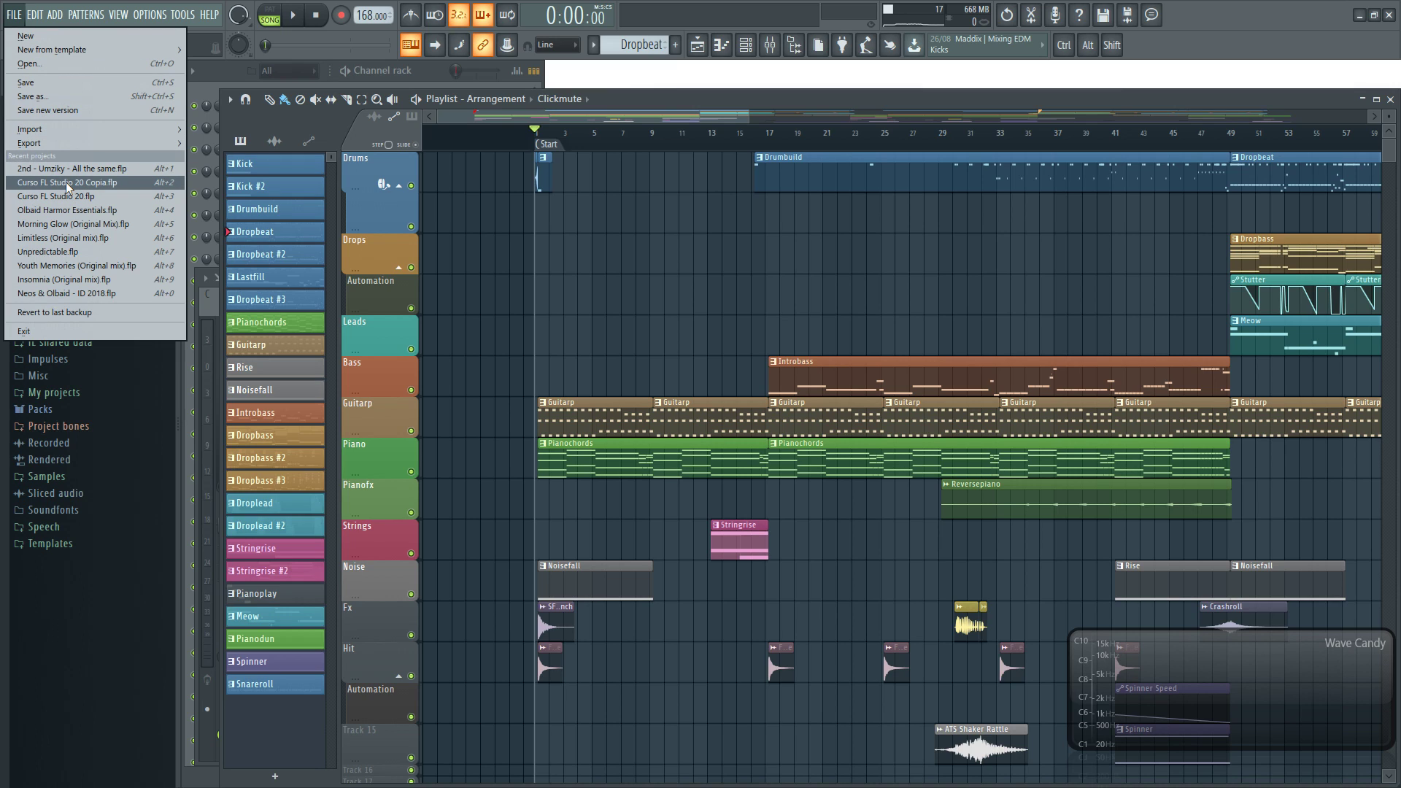
click(543, 276)
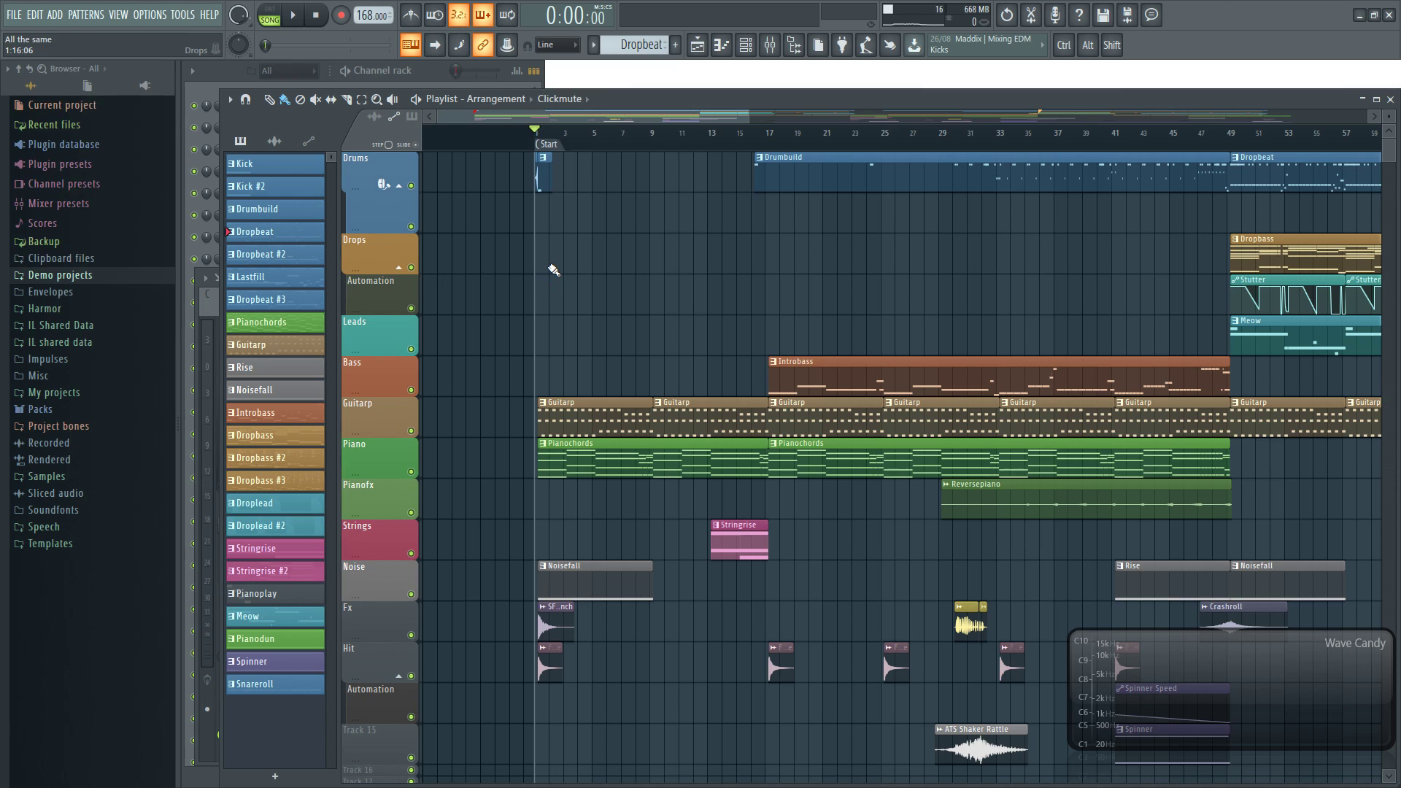
click(16, 21)
click(34, 63)
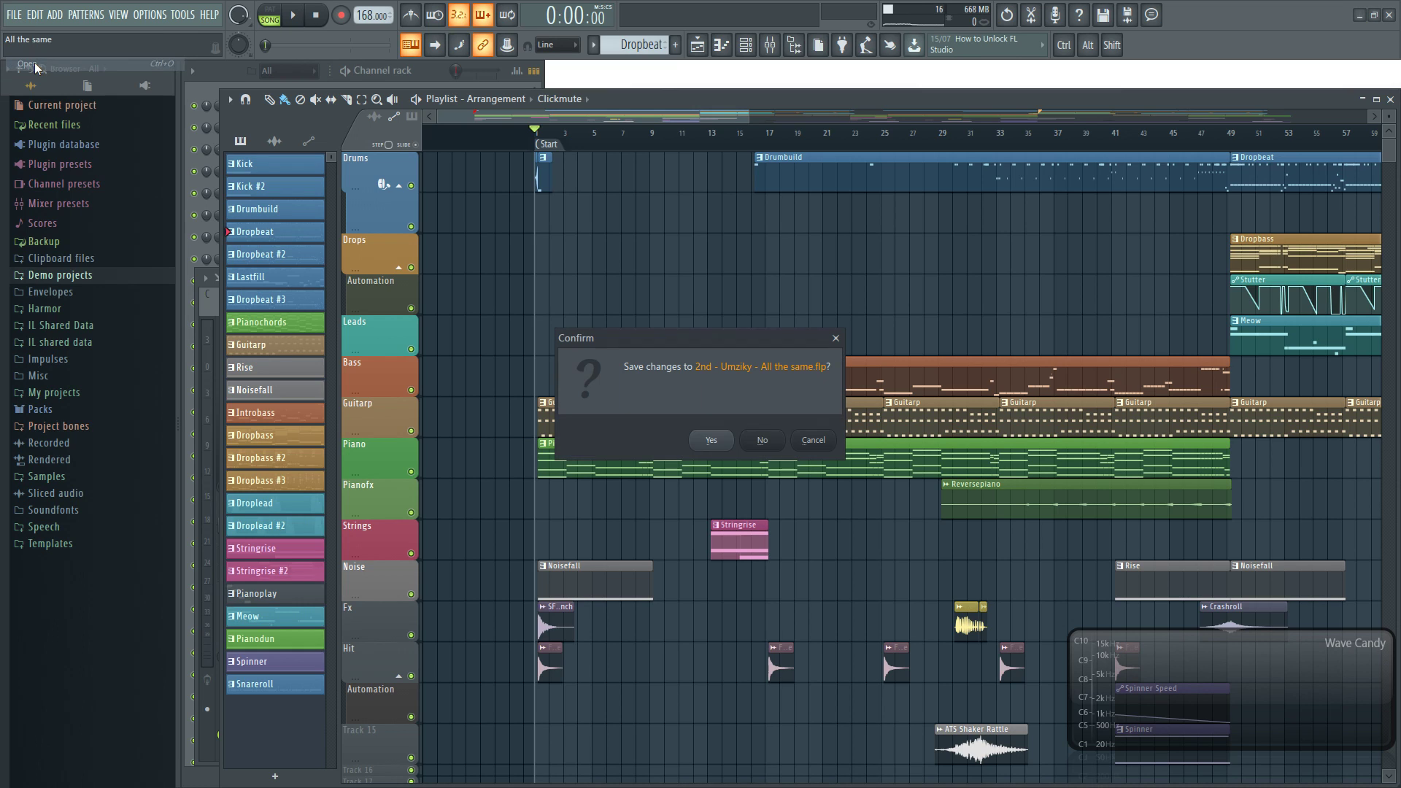
click(765, 442)
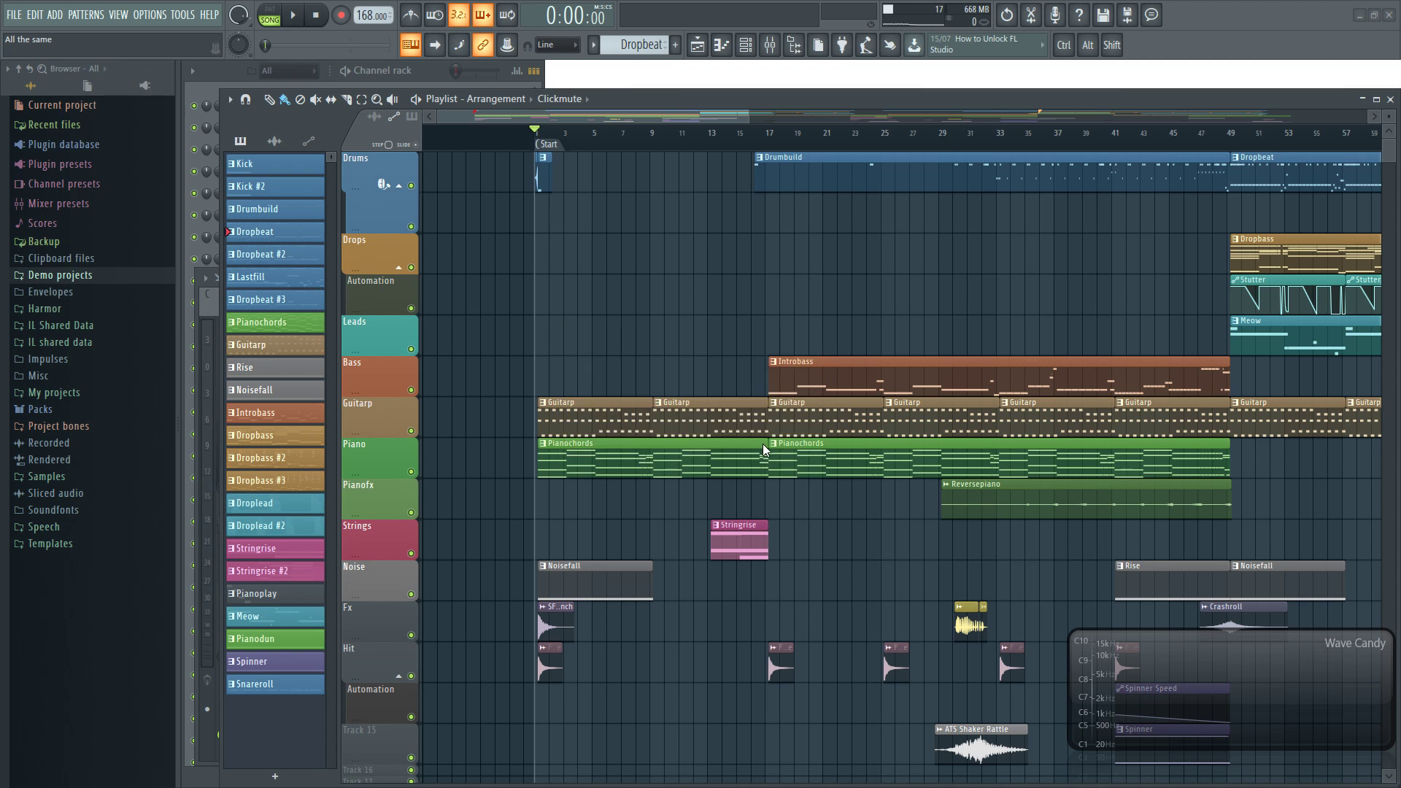
click(68, 110)
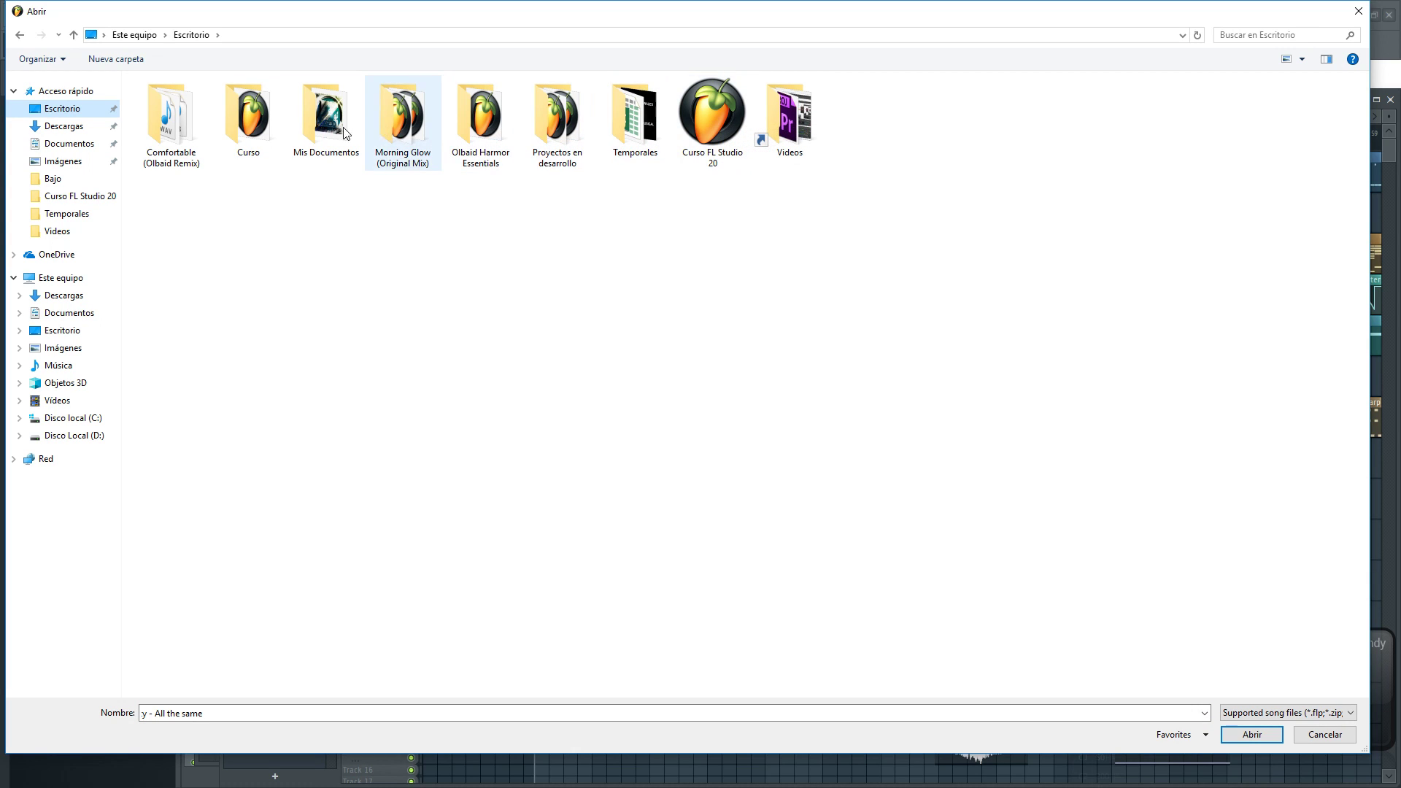
double_click(270, 121)
click(211, 106)
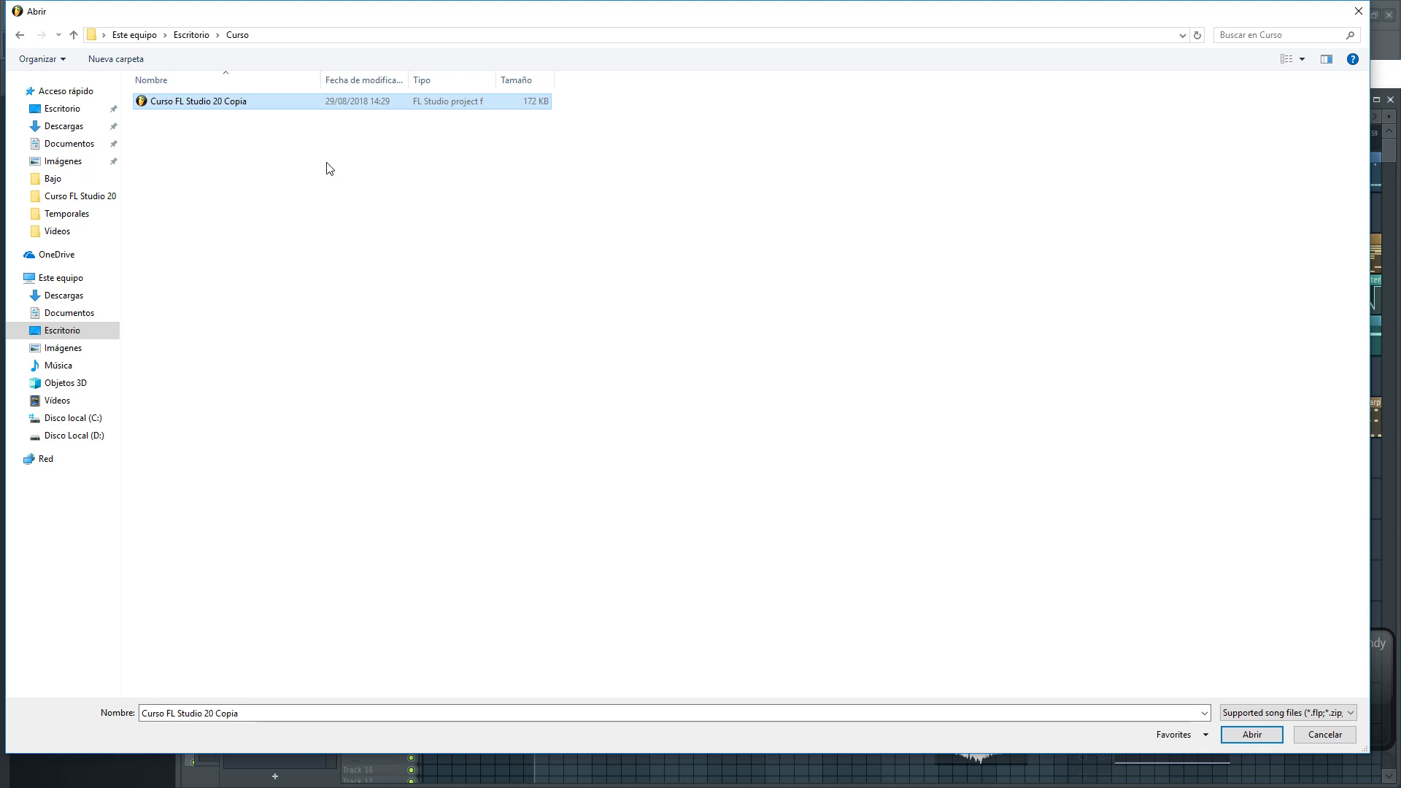
double_click(228, 104)
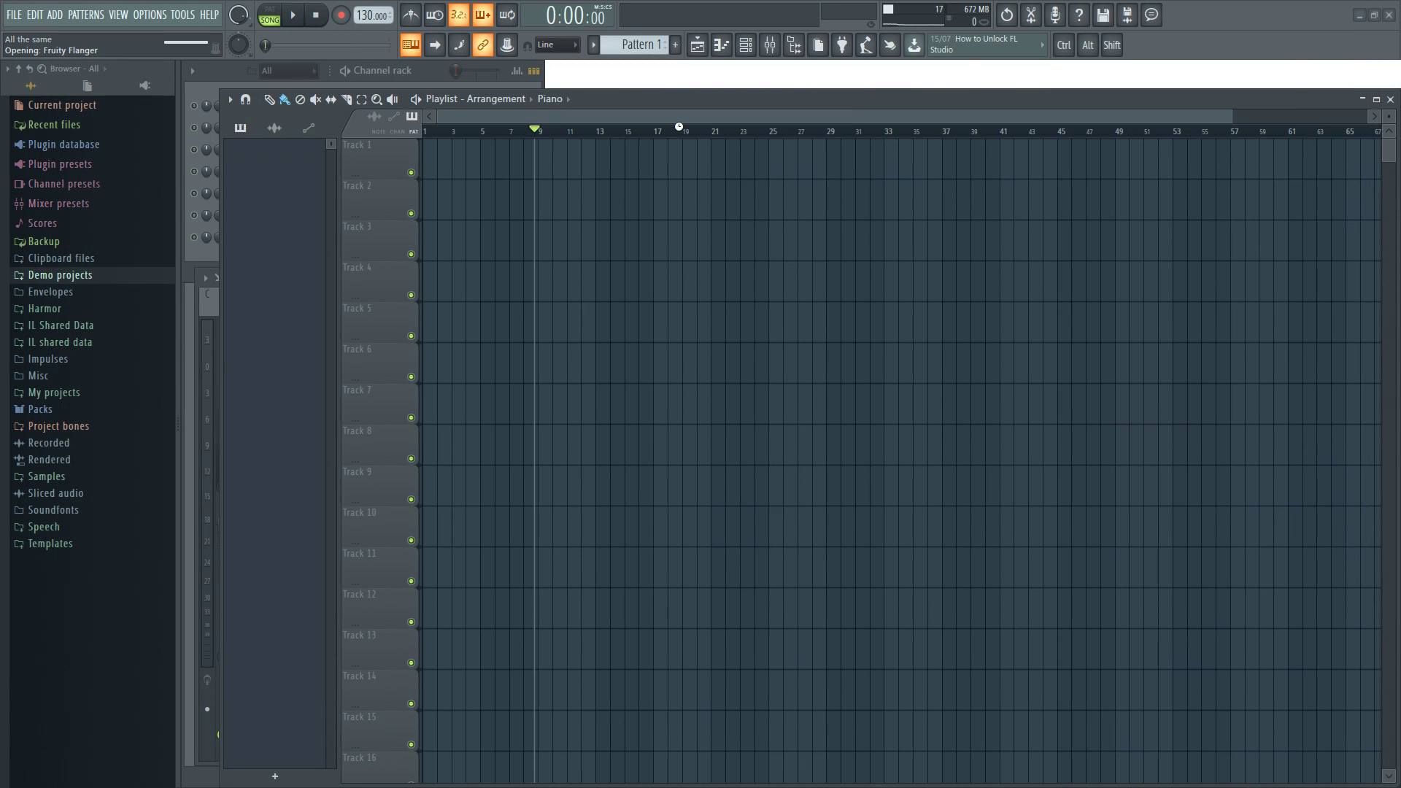
click(950, 70)
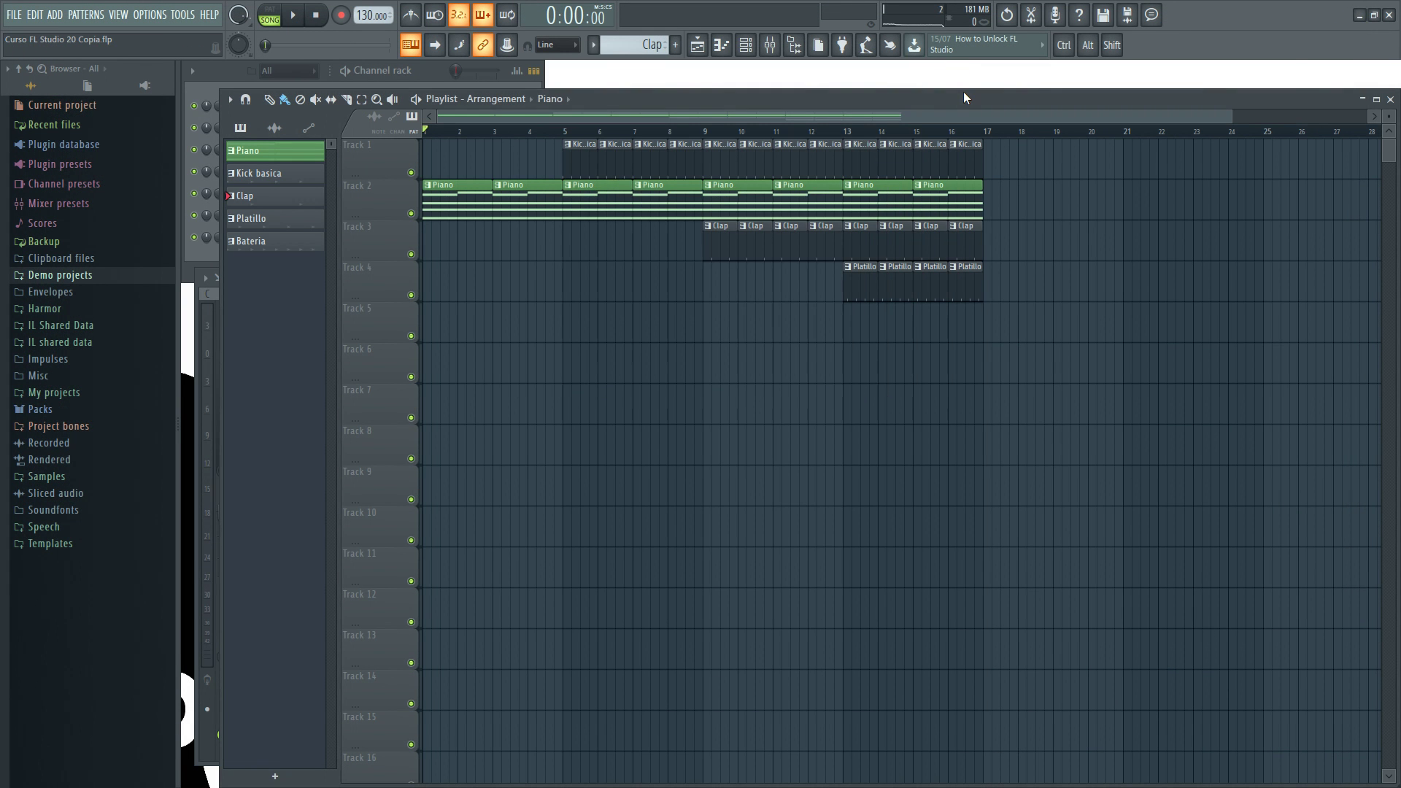
- Play the reopened project from bar 13 and stop the playback
click(858, 132)
key(space)
scroll(340, 38, up, 2)
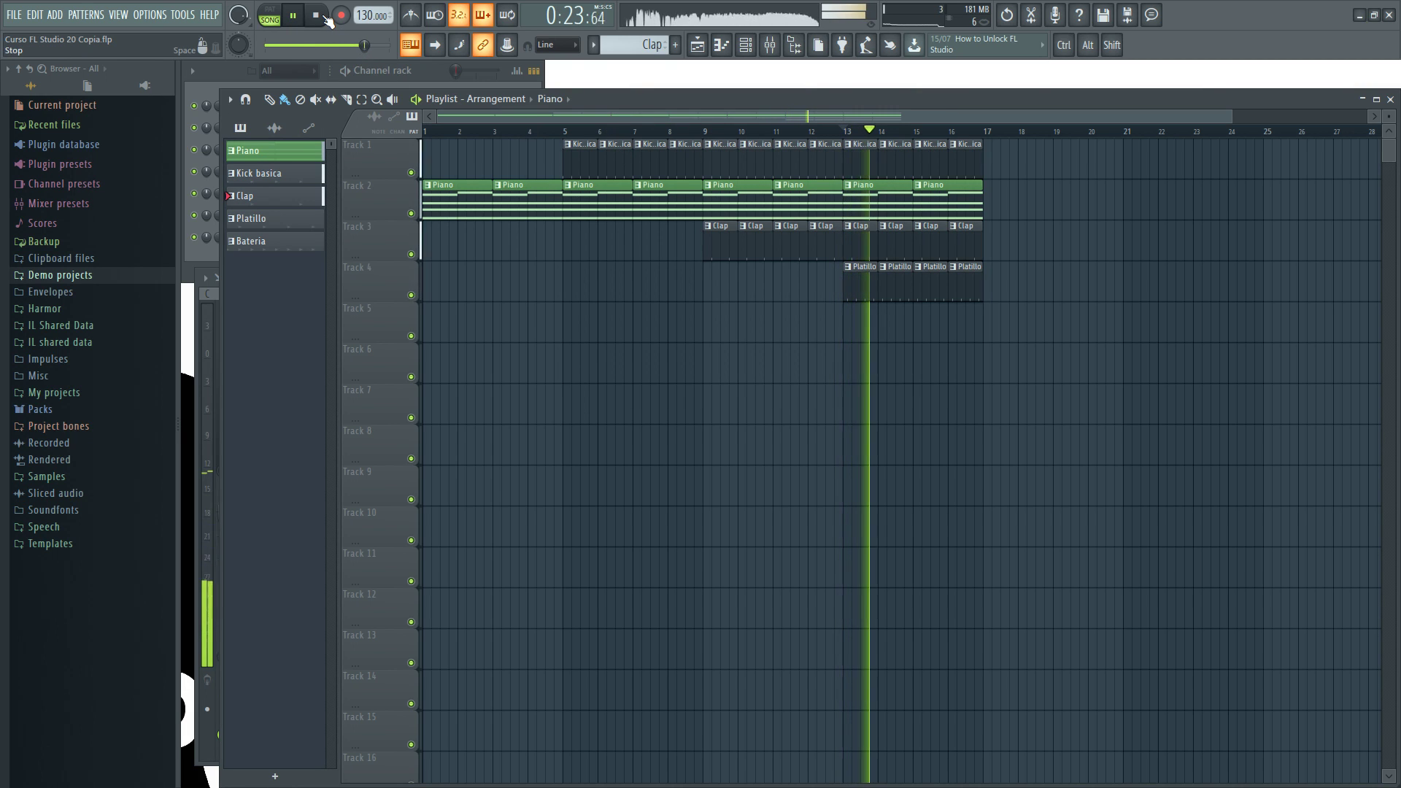
click(326, 17)
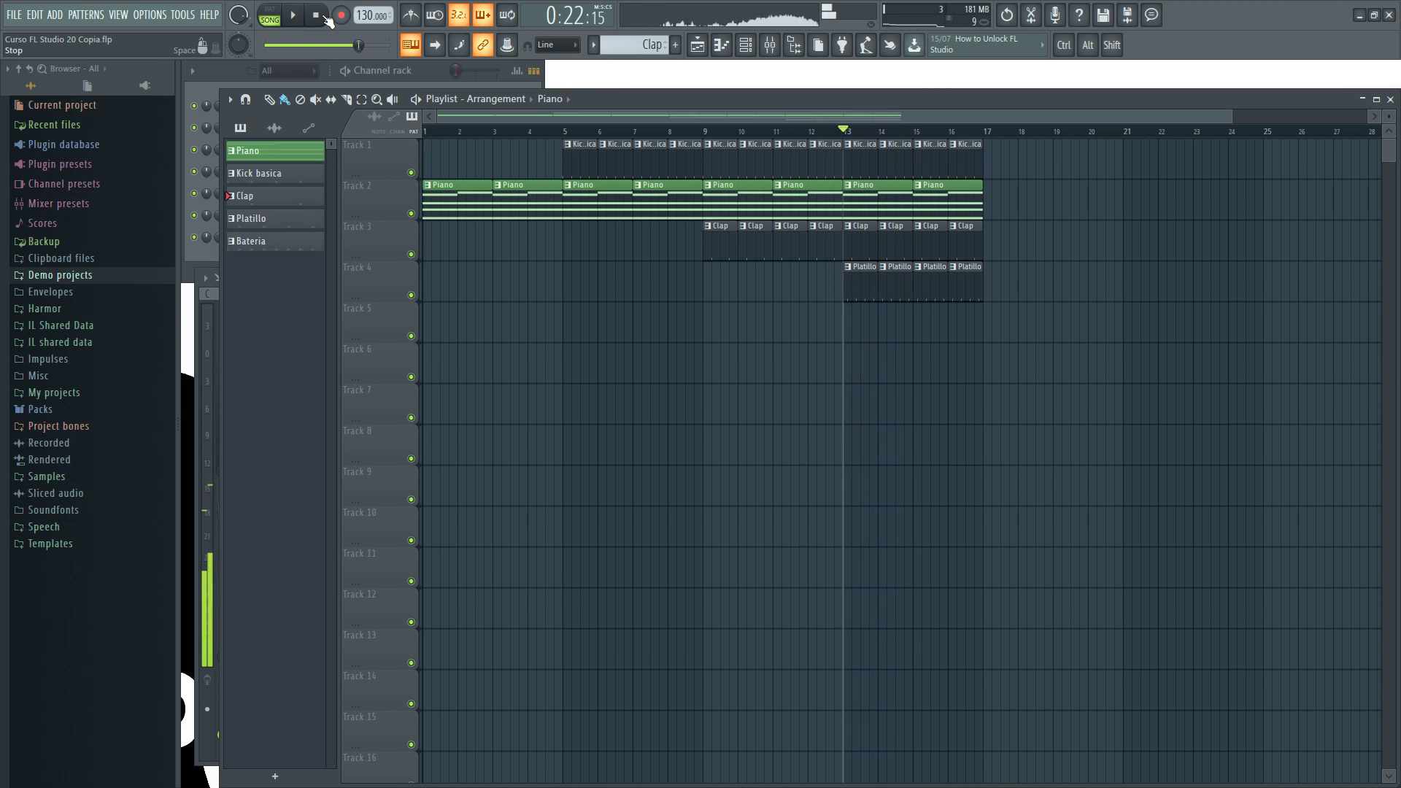
scroll(361, 45, down, 3)
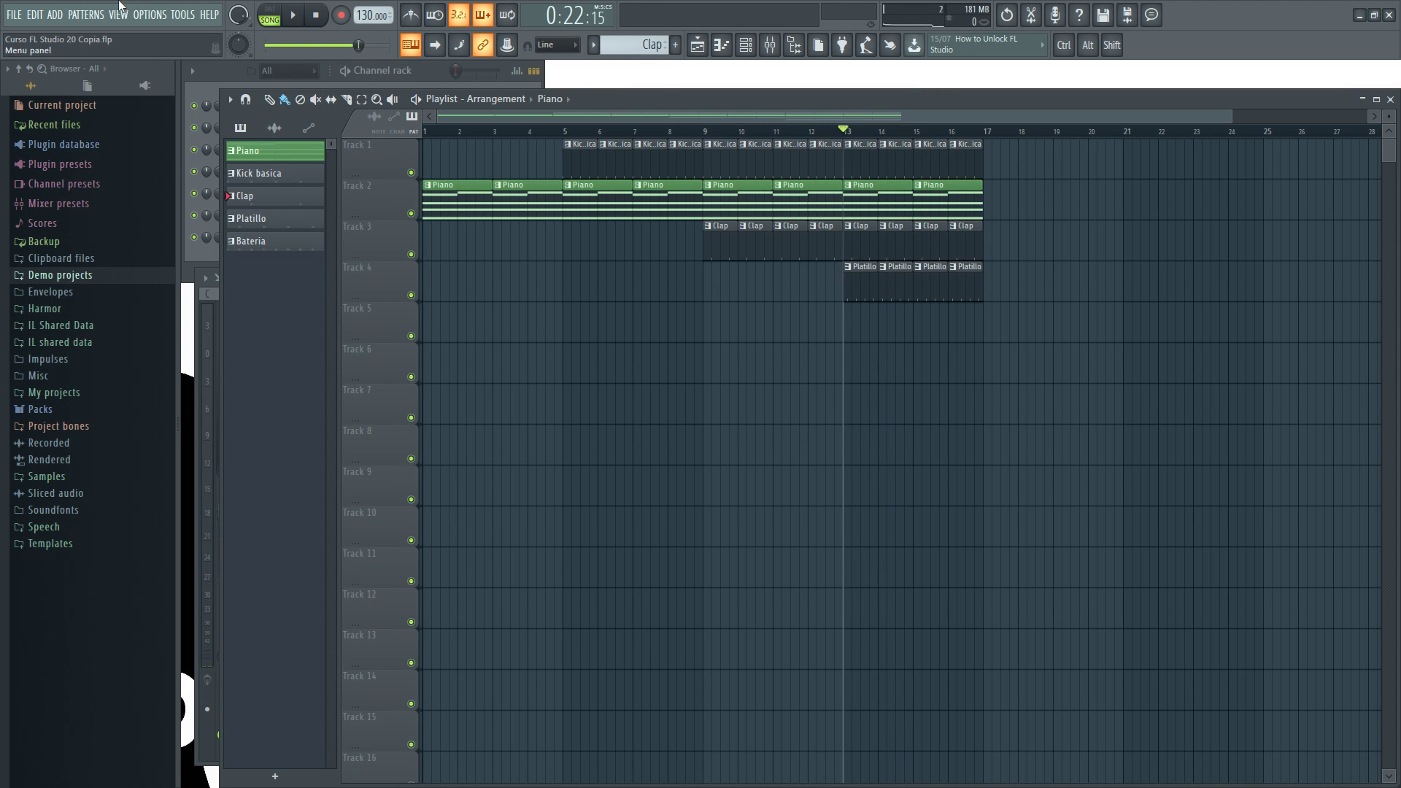
- Export the project as an MP3 file named "Curso FL Studio 20 Copia" in the Curso folder, up to the render settings
click(15, 15)
click(15, 15)
click(21, 15)
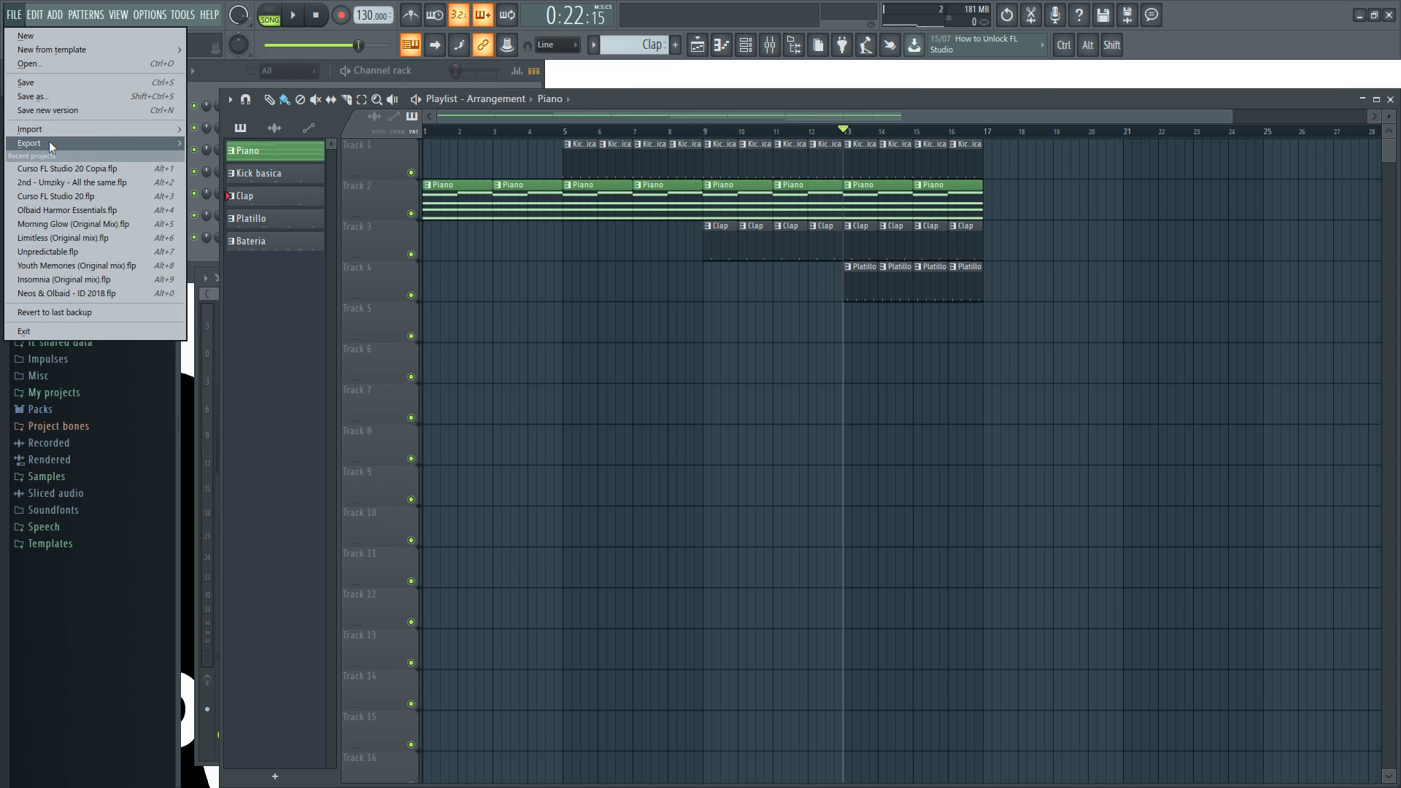
mouse_move(31, 129)
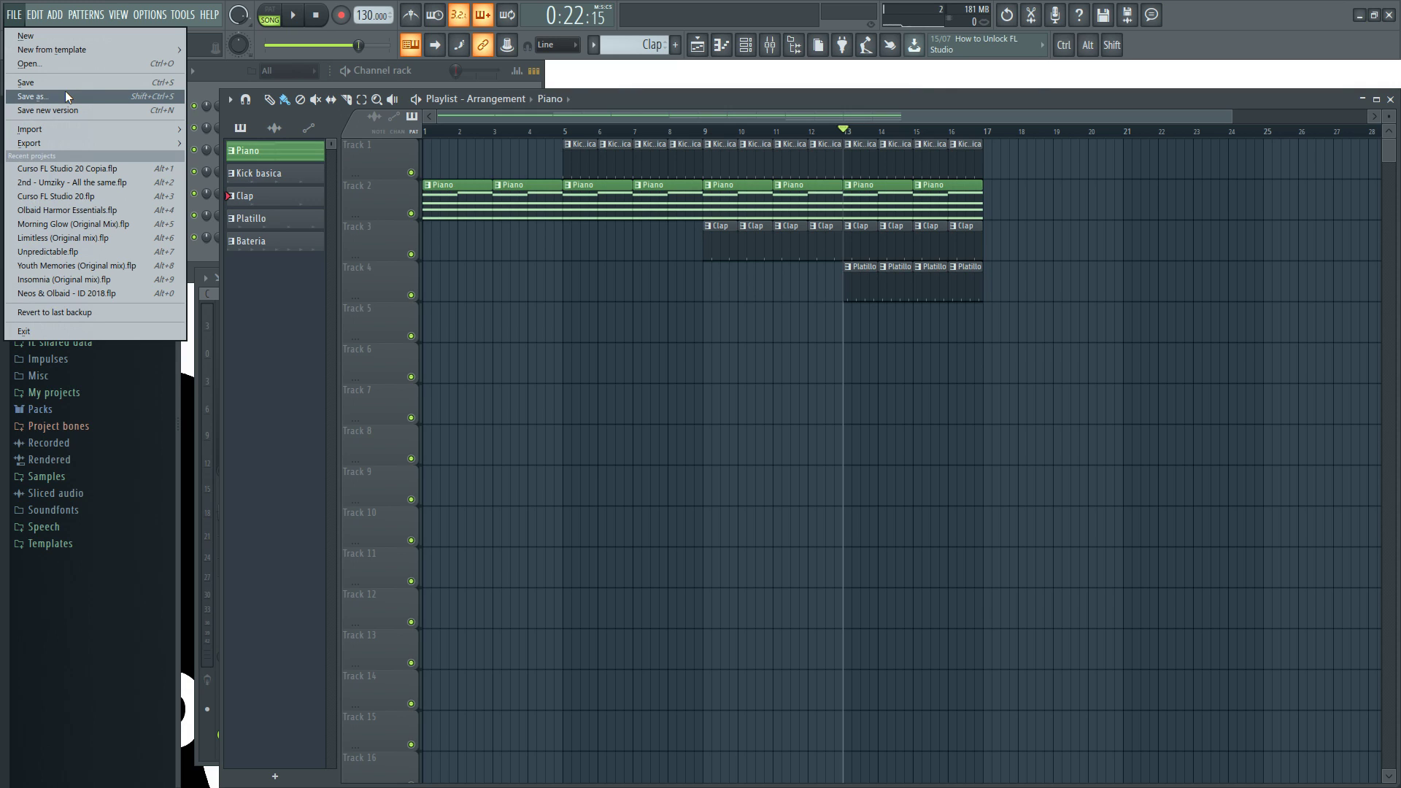
mouse_move(81, 142)
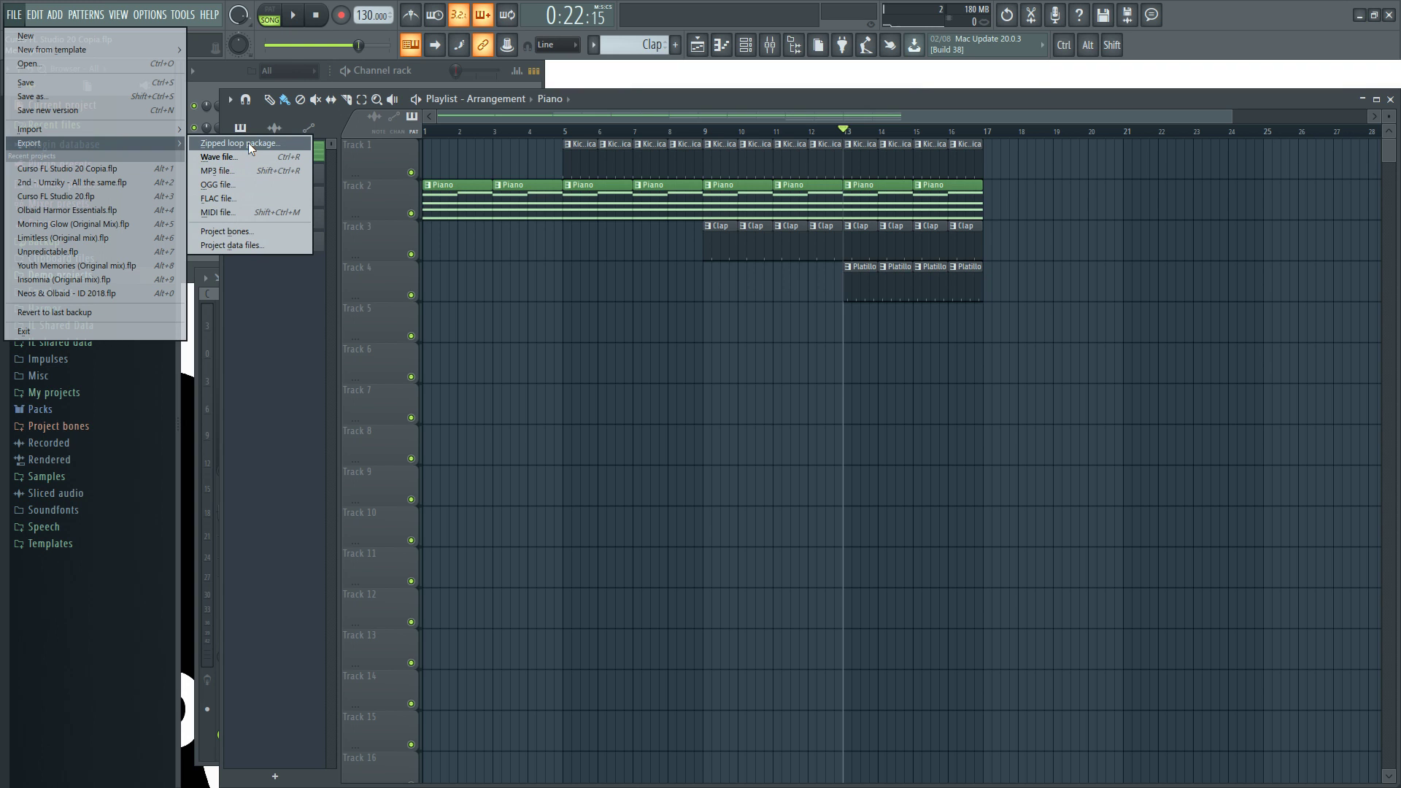
click(228, 173)
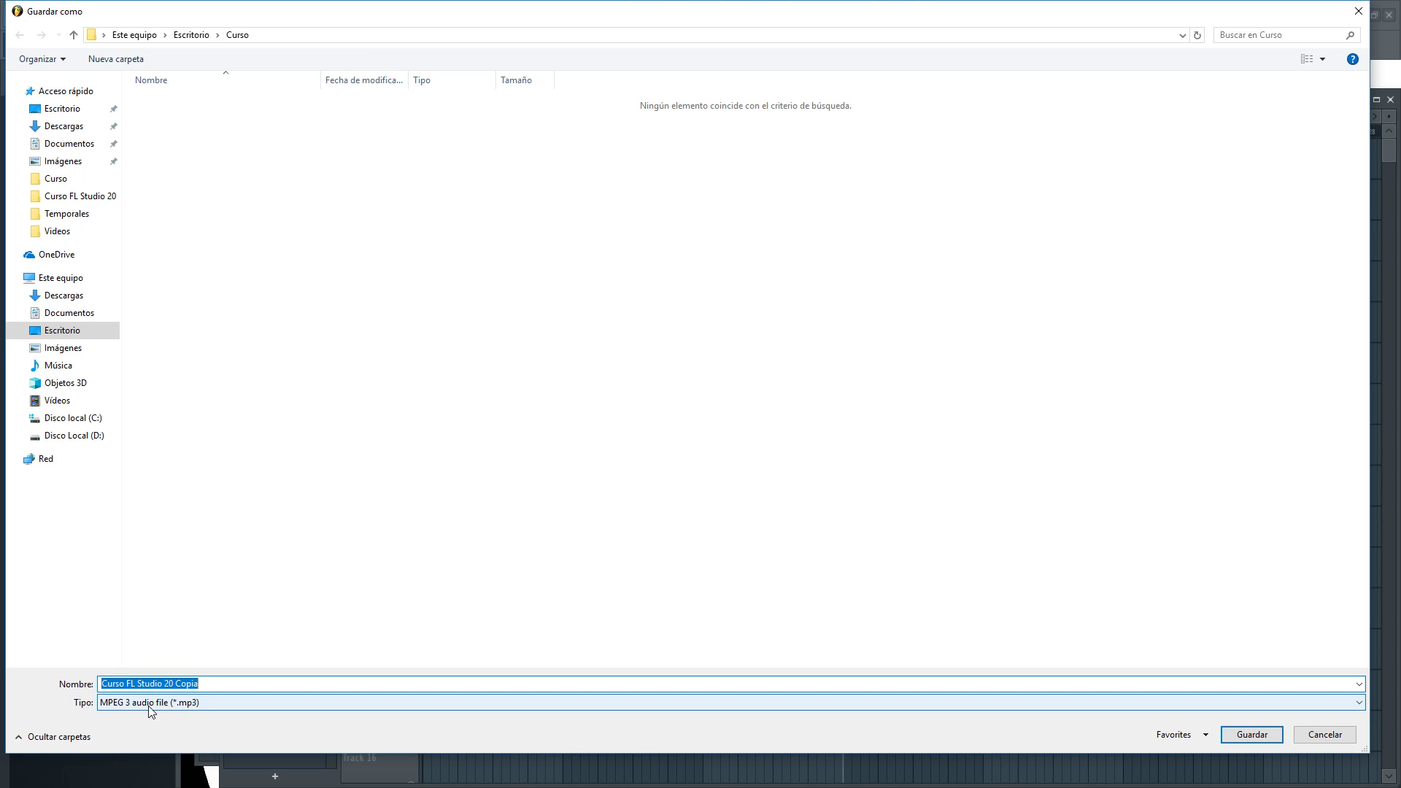
click(1251, 735)
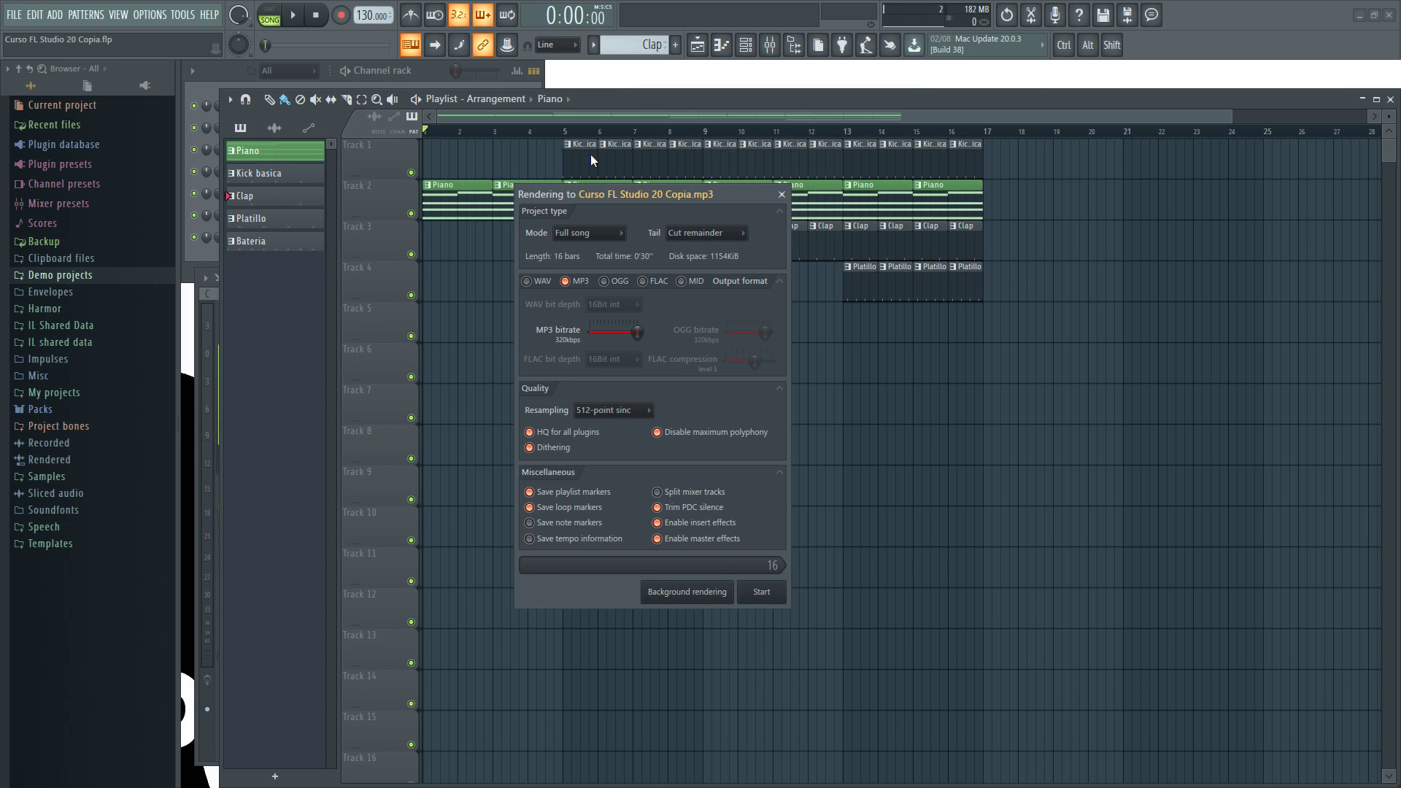
- Try the Full song render mode for the MP3 export and set the mode to Pattern
click(578, 235)
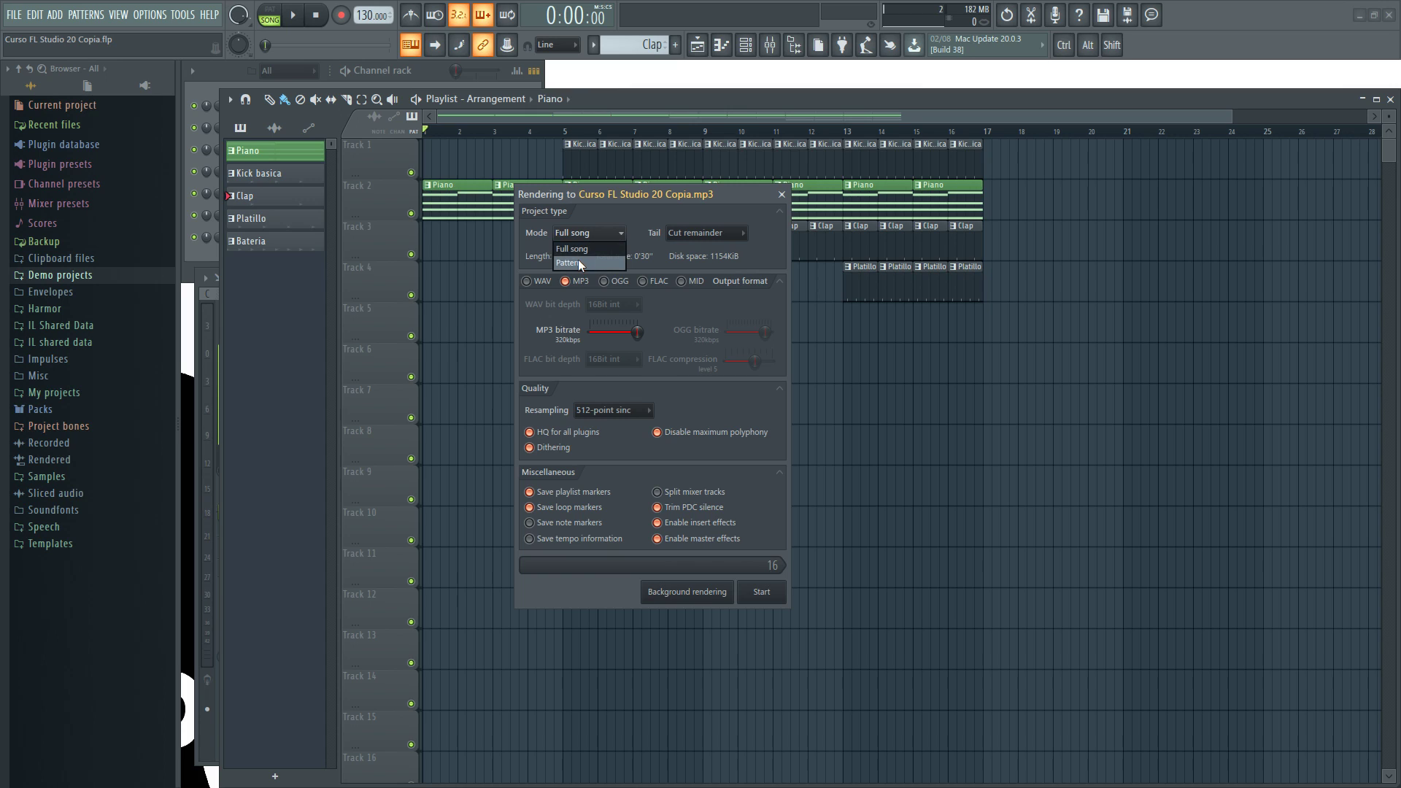
click(571, 250)
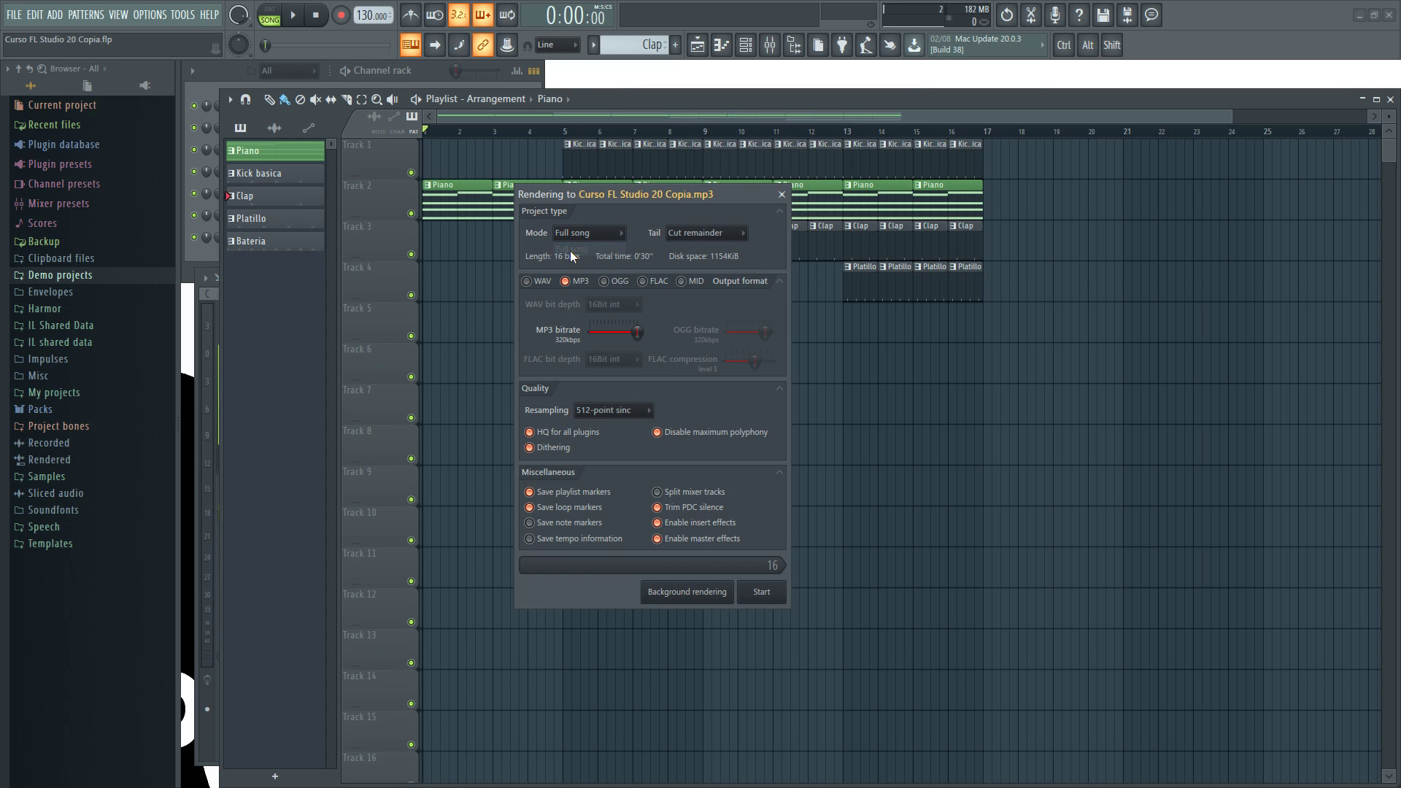
click(580, 237)
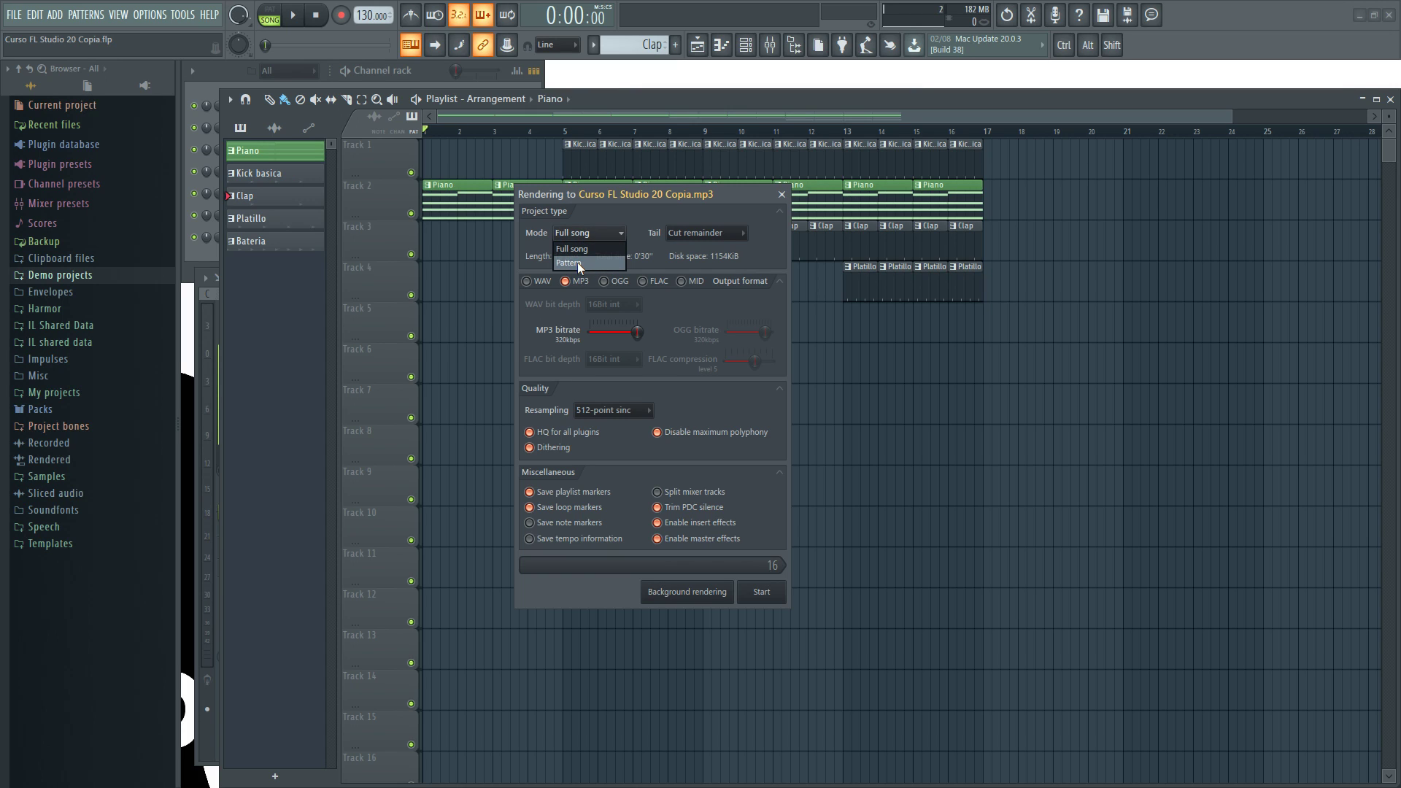
click(578, 263)
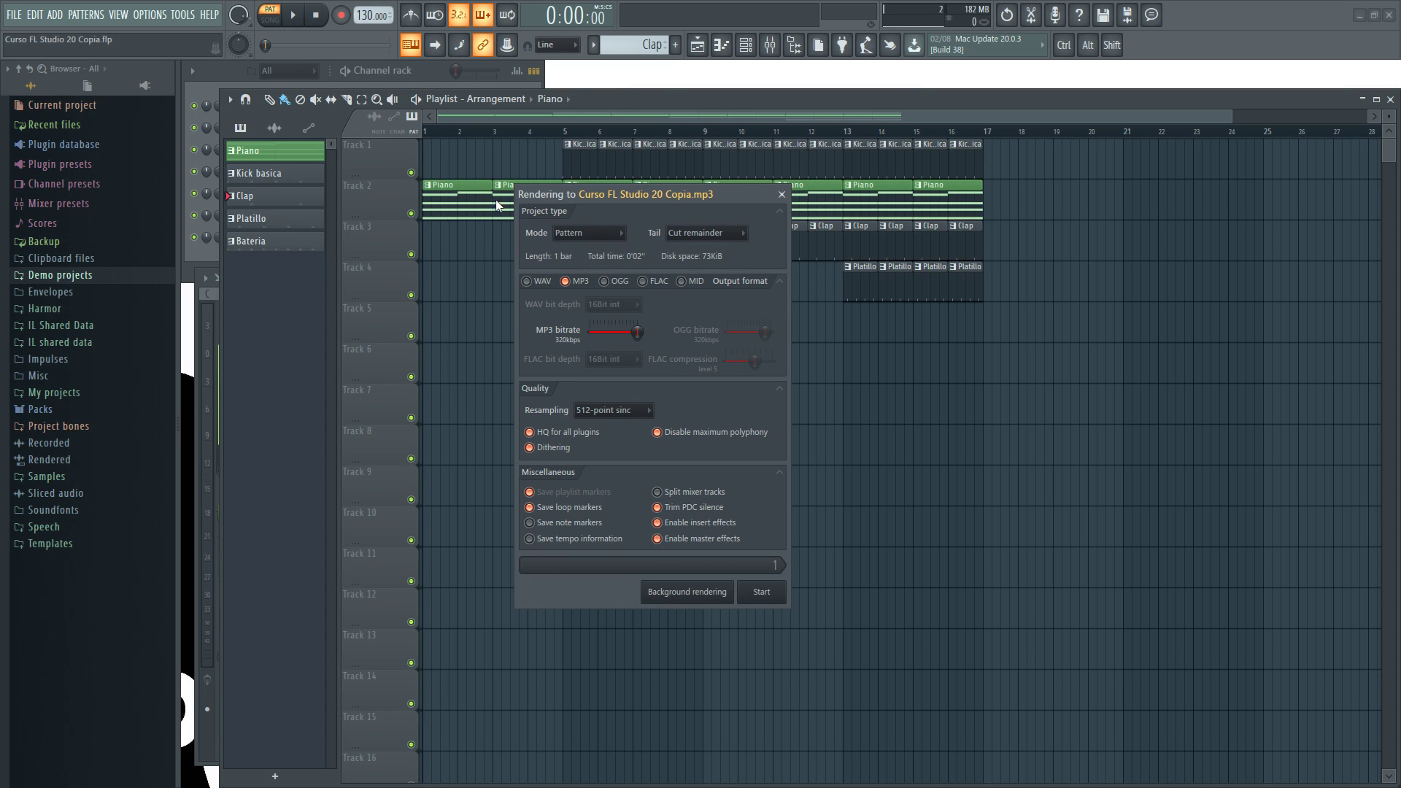
- Set the render mode to Full song and the tail to Leave remainder
click(581, 250)
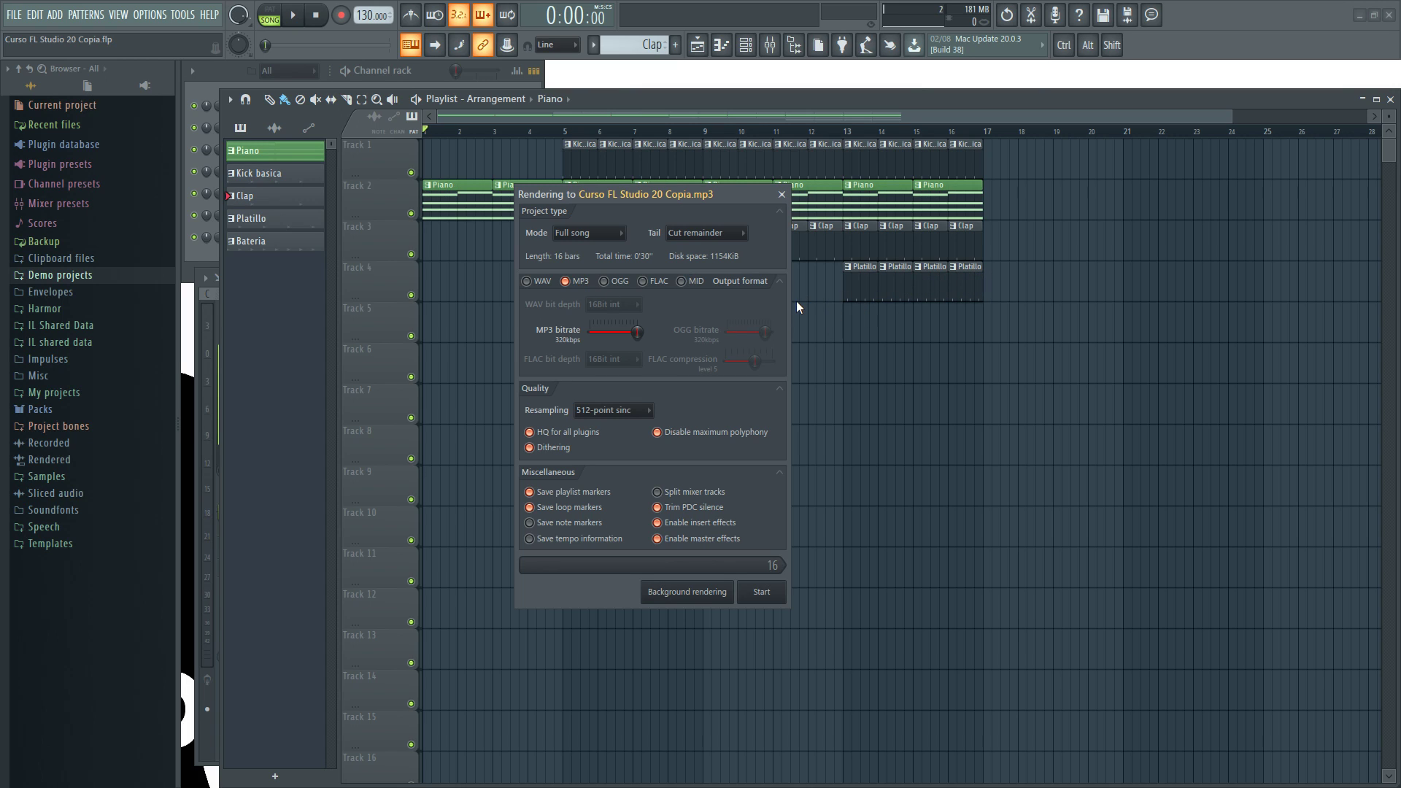
click(743, 234)
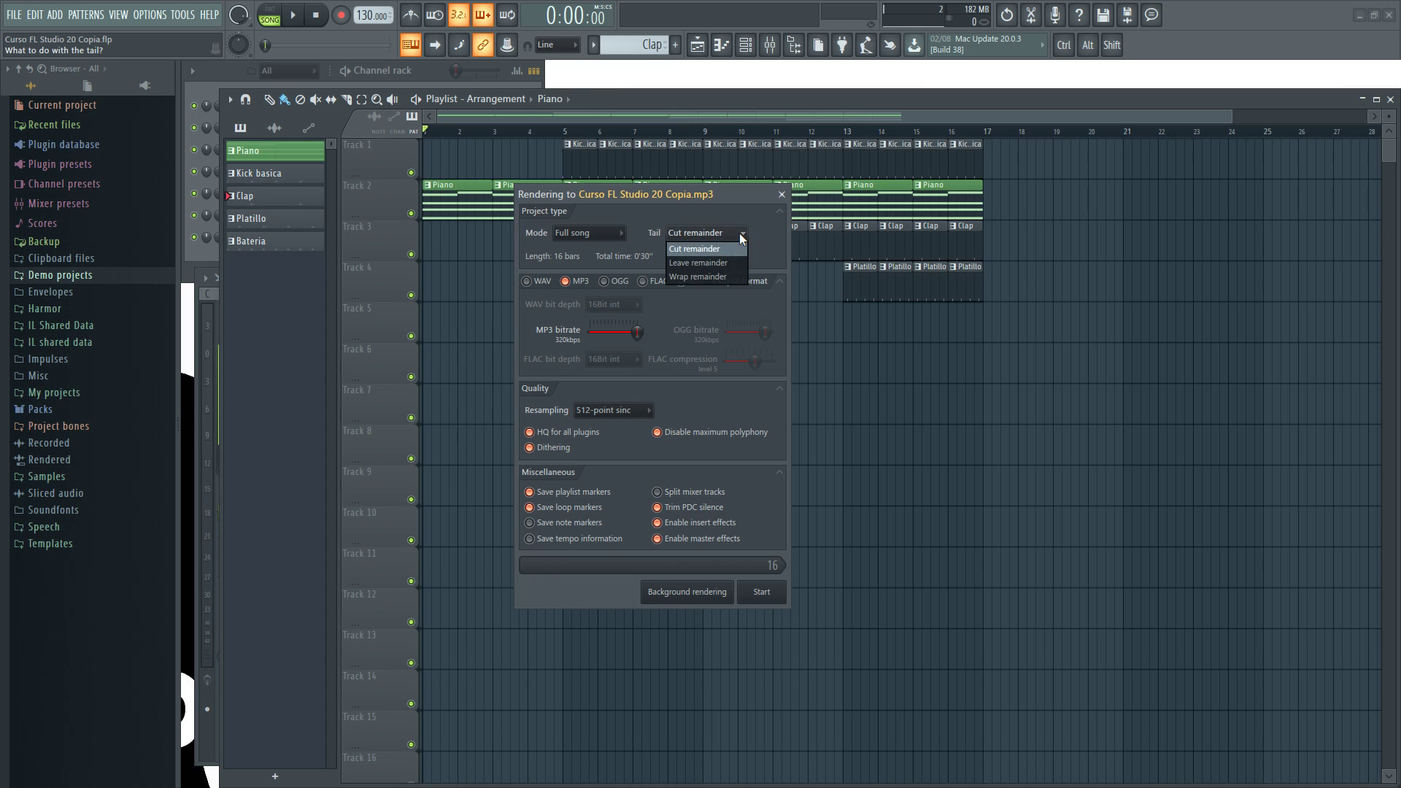
click(698, 251)
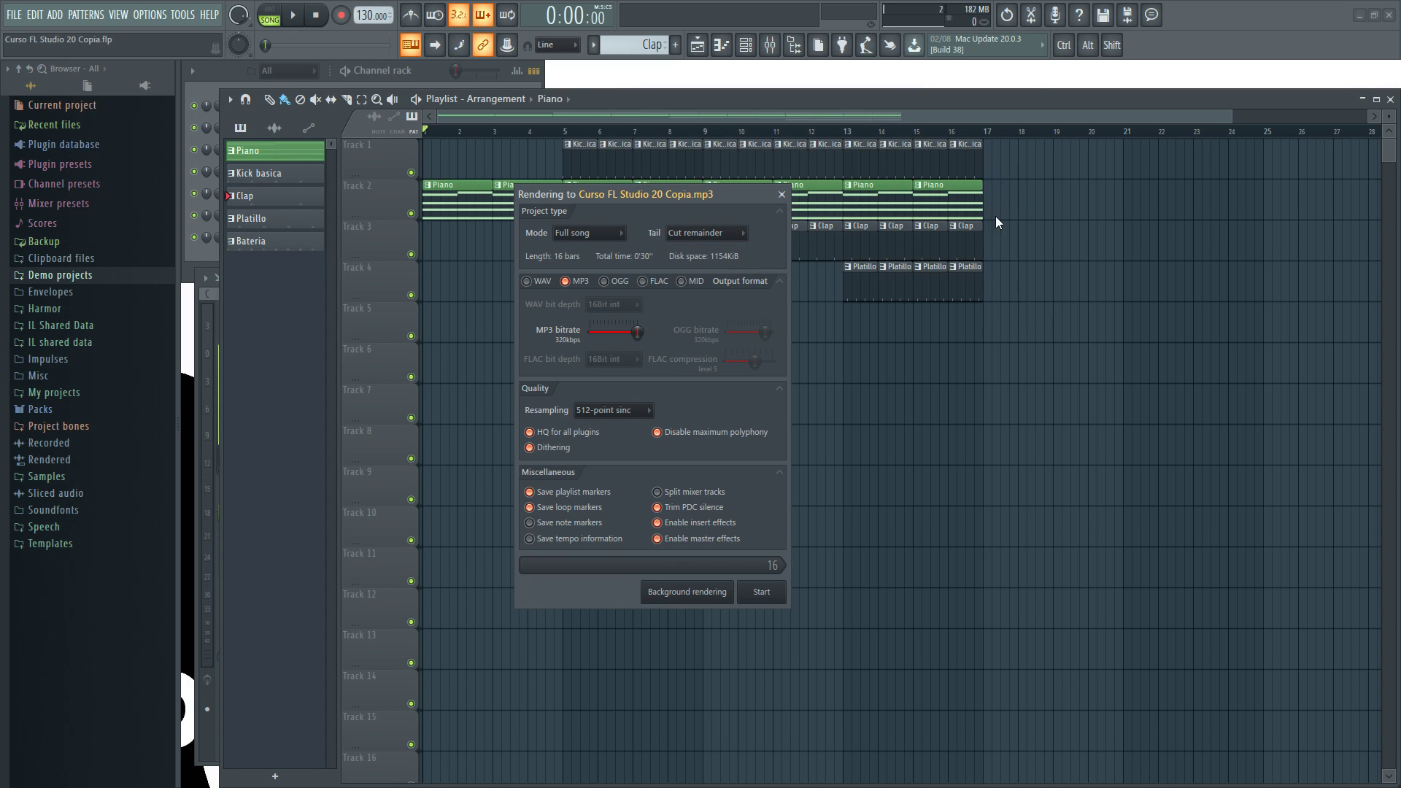
click(702, 232)
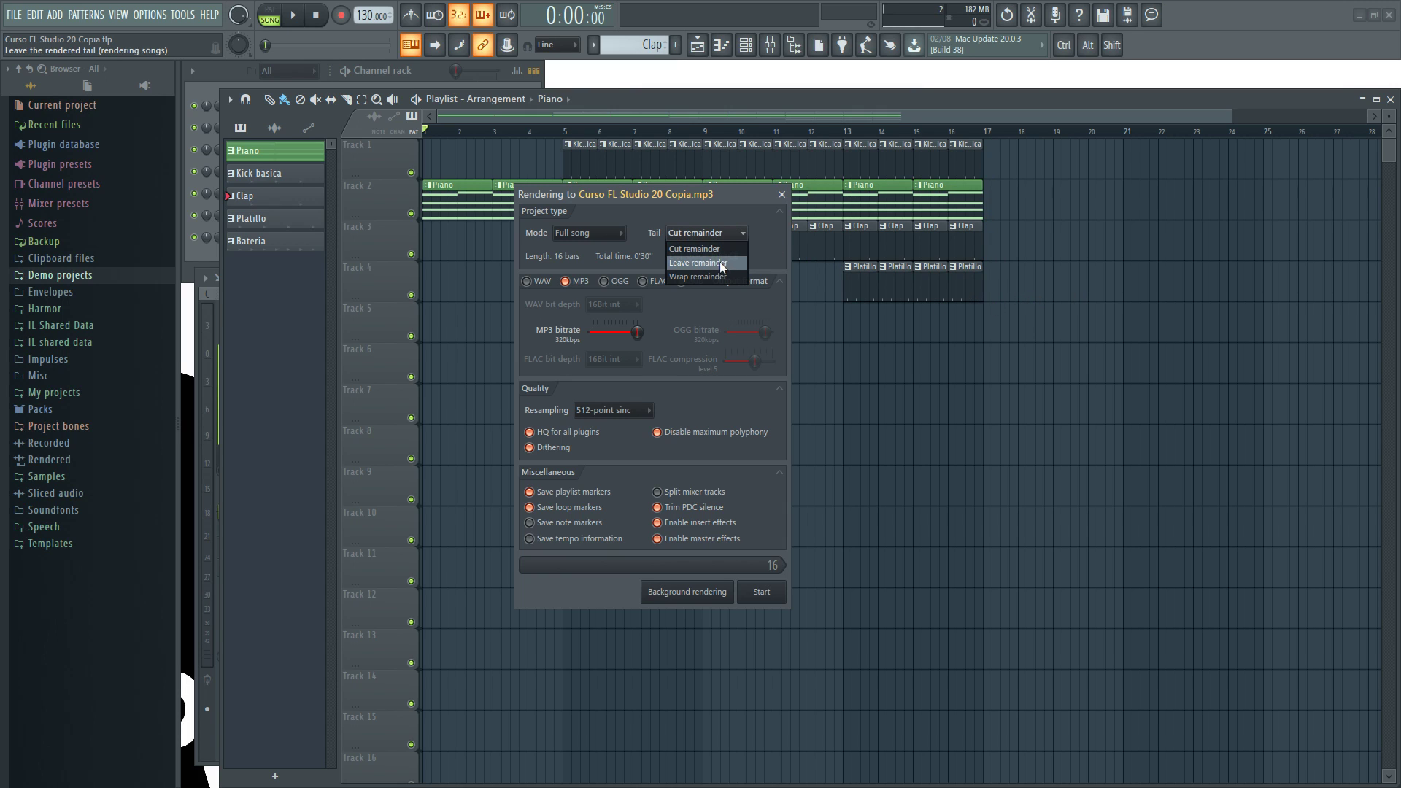
click(694, 269)
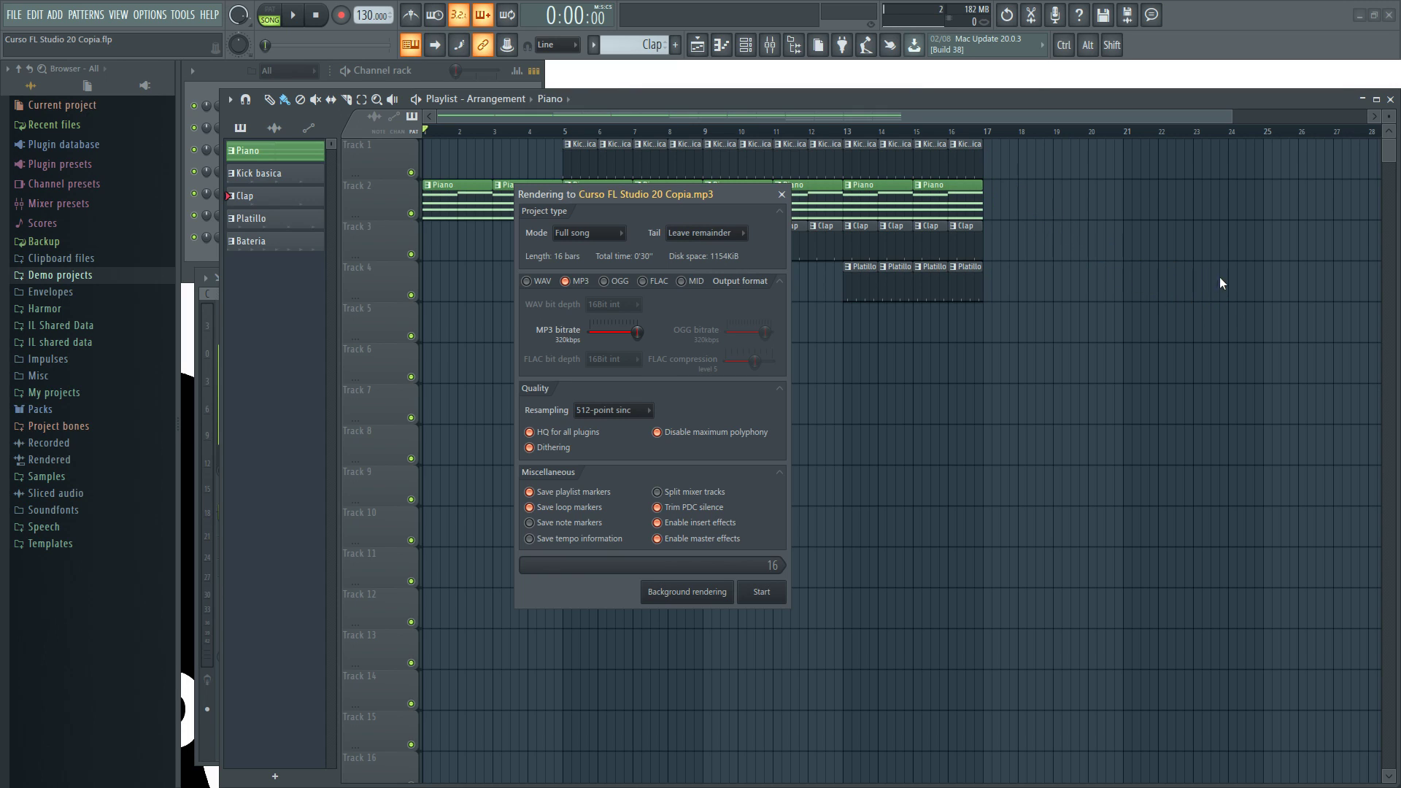
- Try the Wrap remainder tail option and return the tail to Leave remainder
click(711, 233)
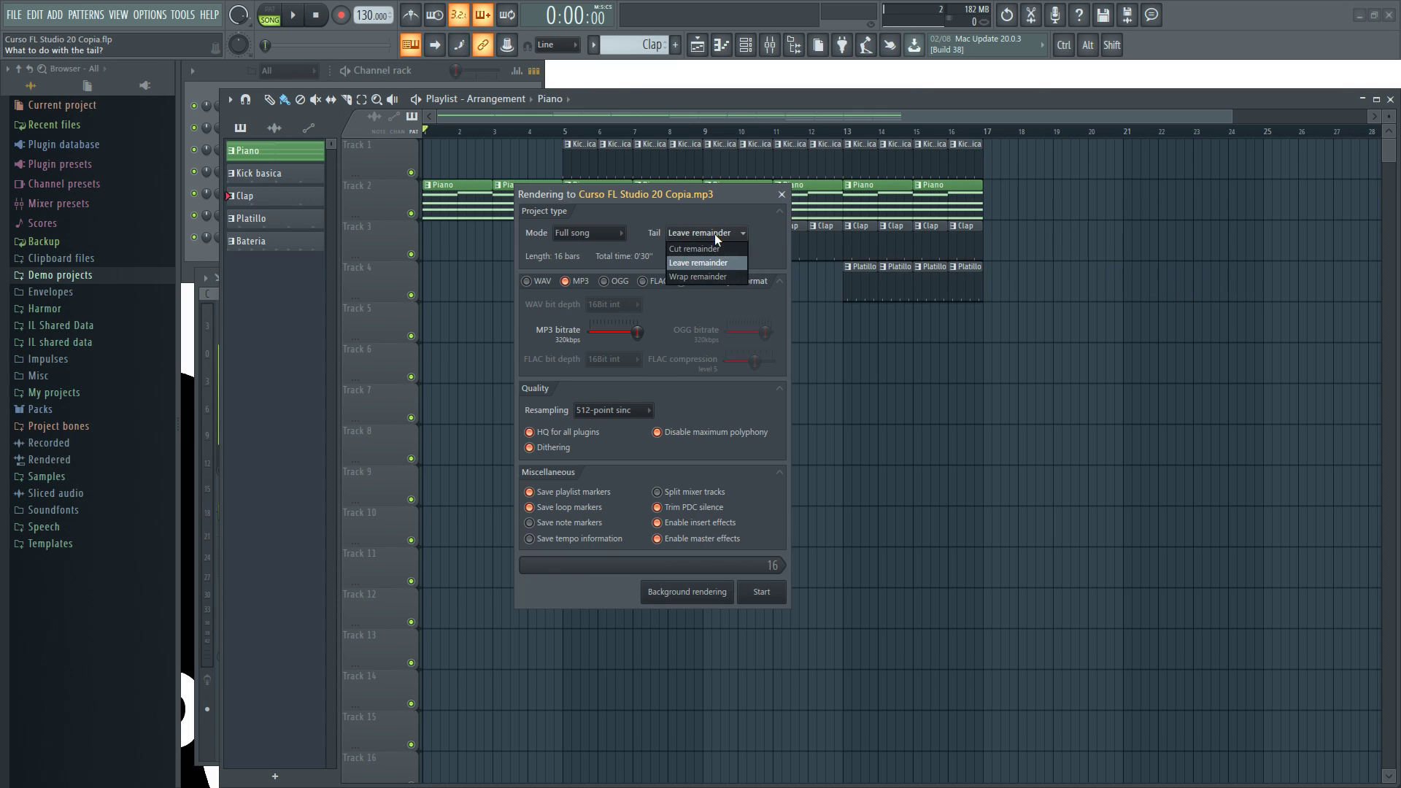
click(699, 278)
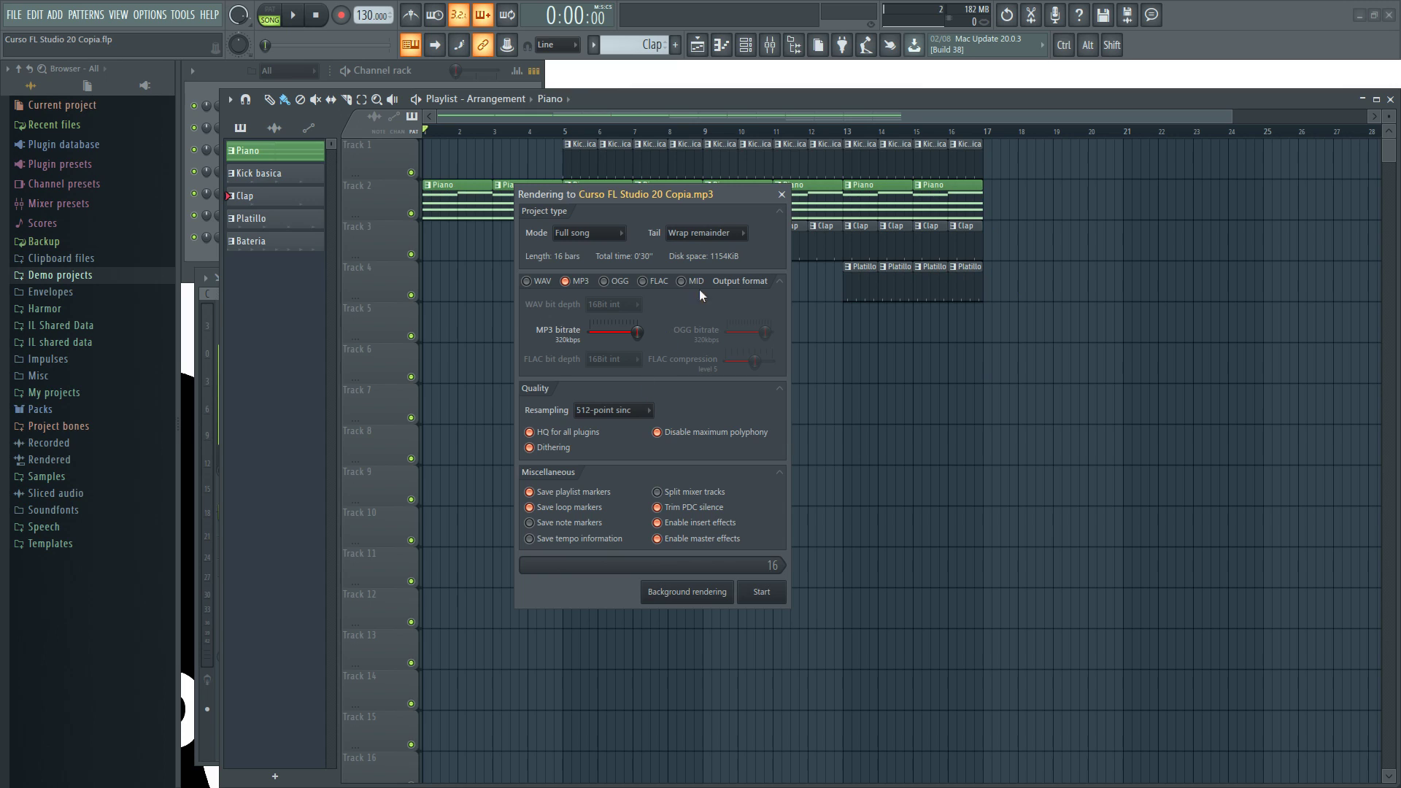
click(734, 233)
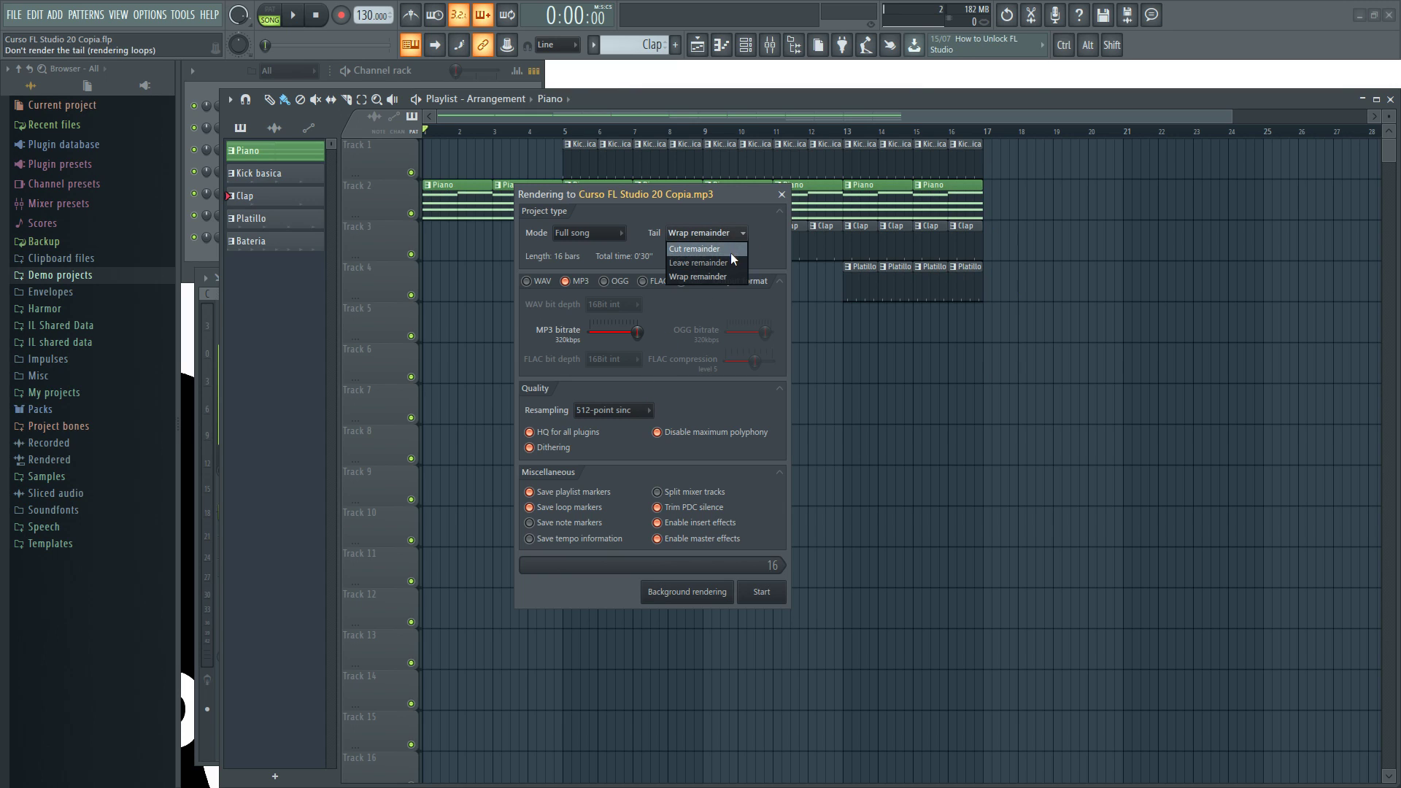
click(695, 264)
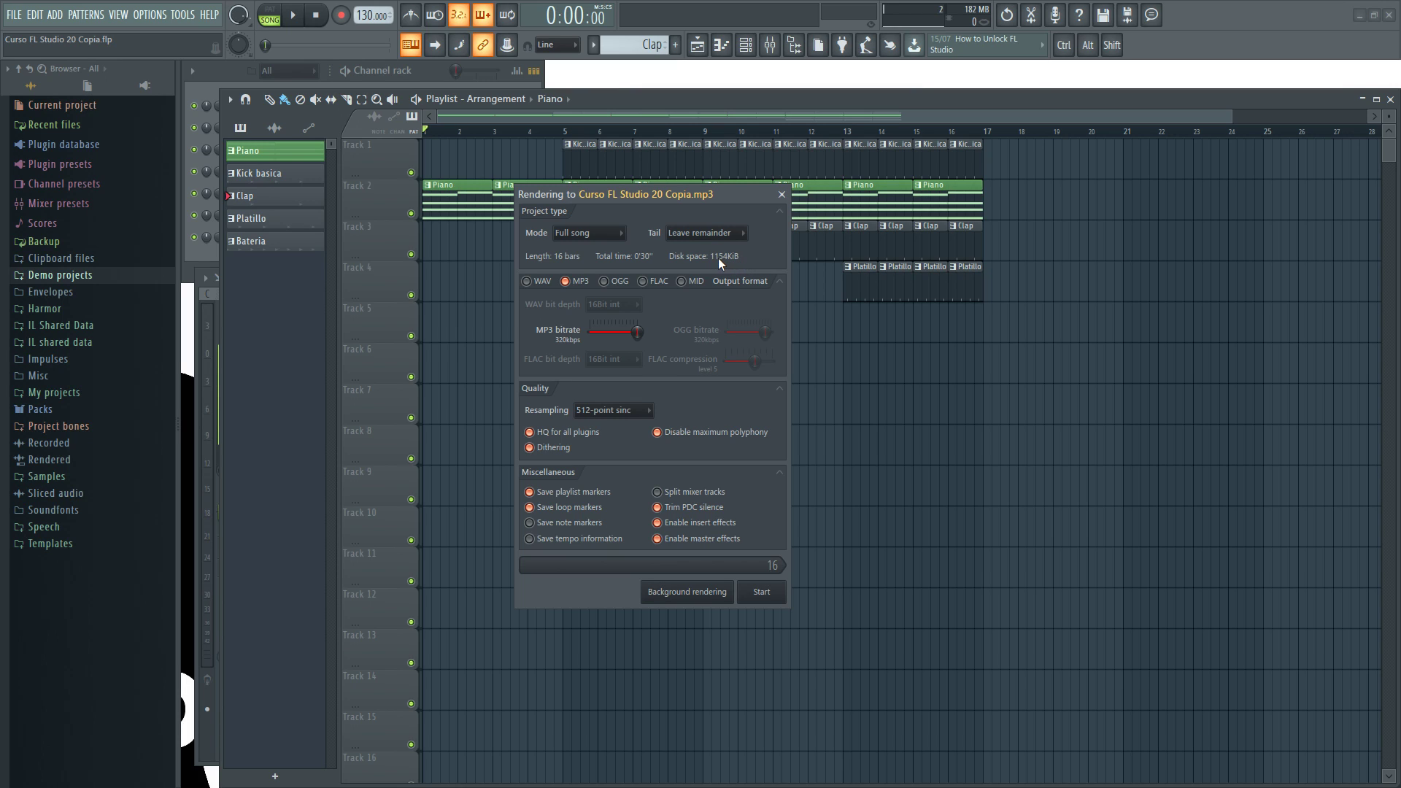
- Try WAV as an additional output format and return to MP3 only at 320 kbps
click(527, 281)
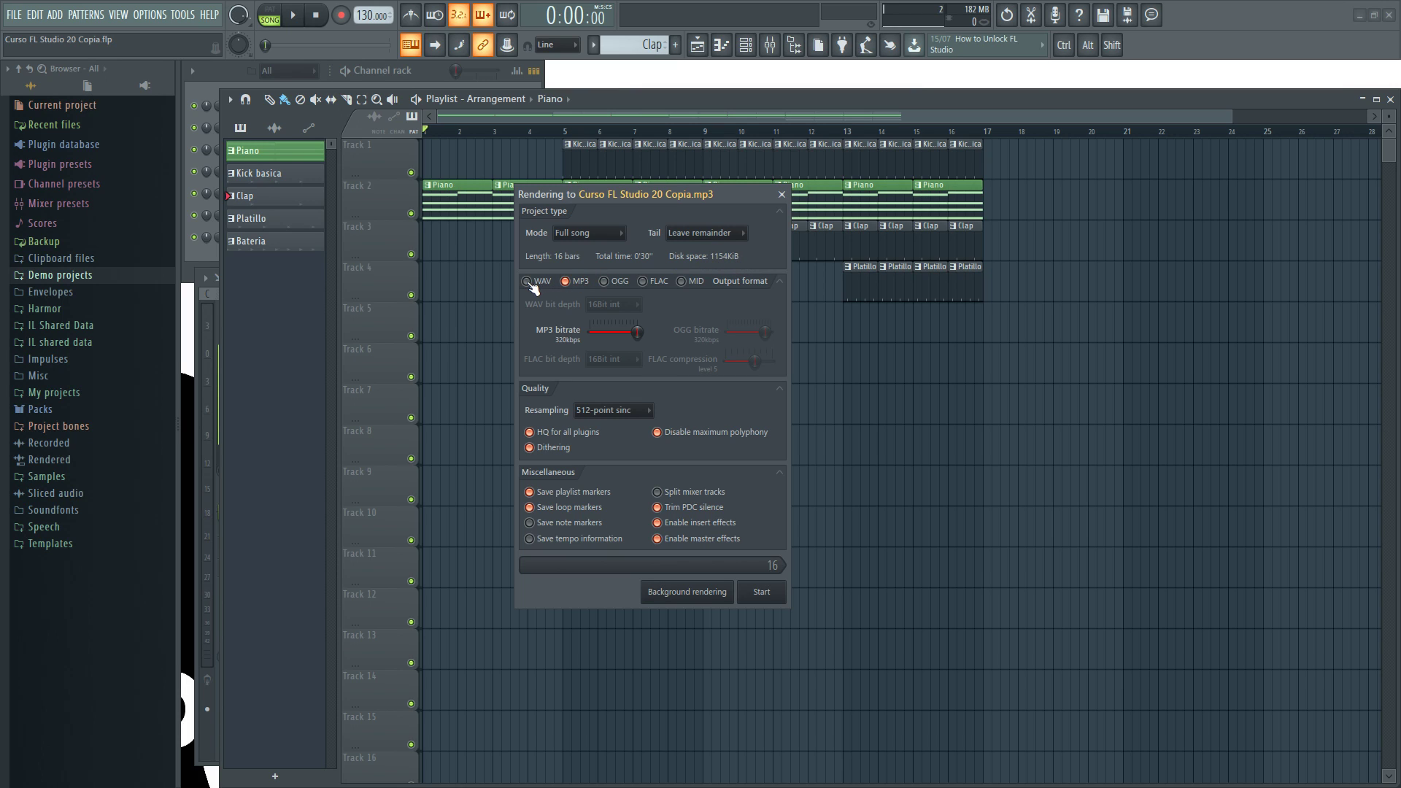
click(580, 283)
click(582, 283)
click(581, 283)
click(546, 286)
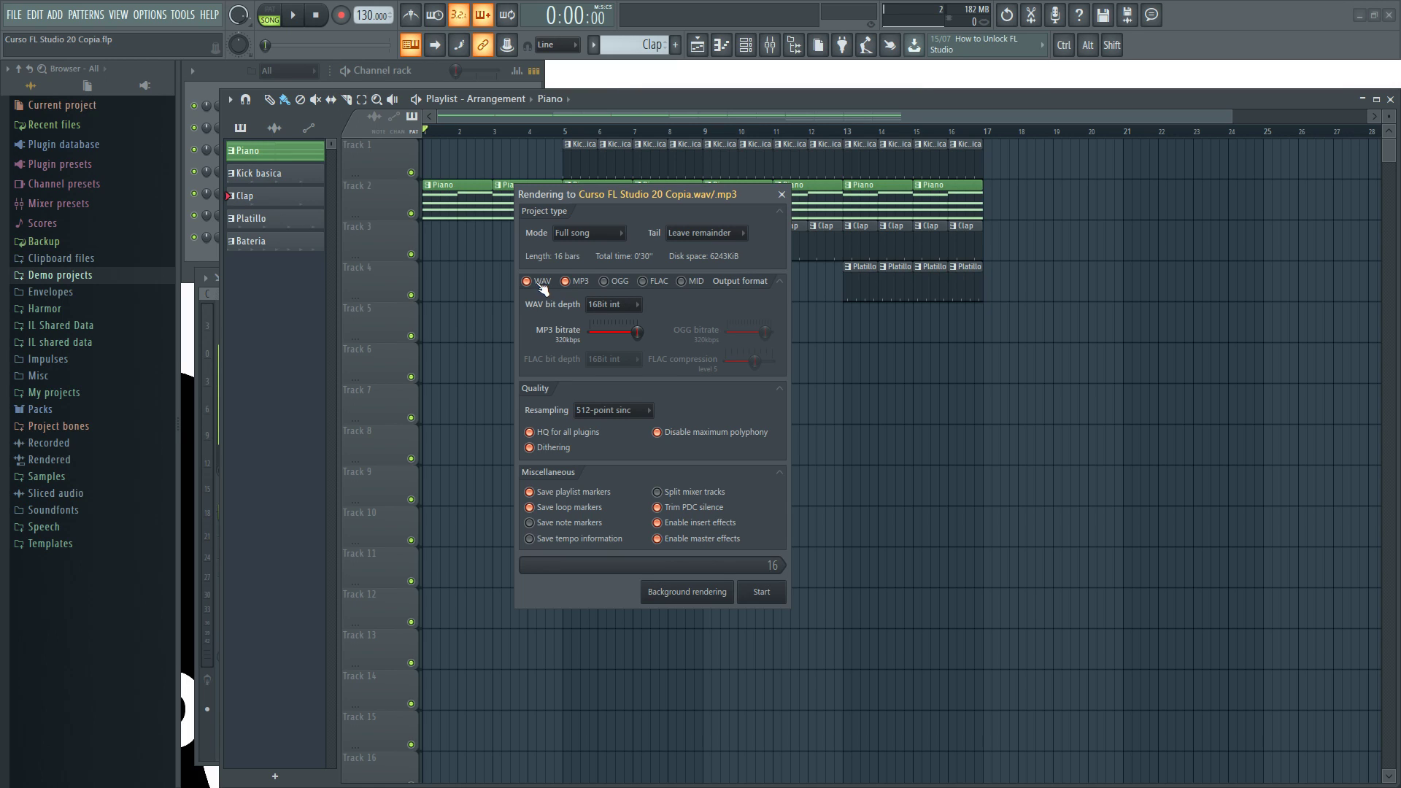
click(544, 289)
mouse_move(637, 332)
mouse_down()
mouse_move(597, 331)
mouse_move(637, 332)
mouse_up()
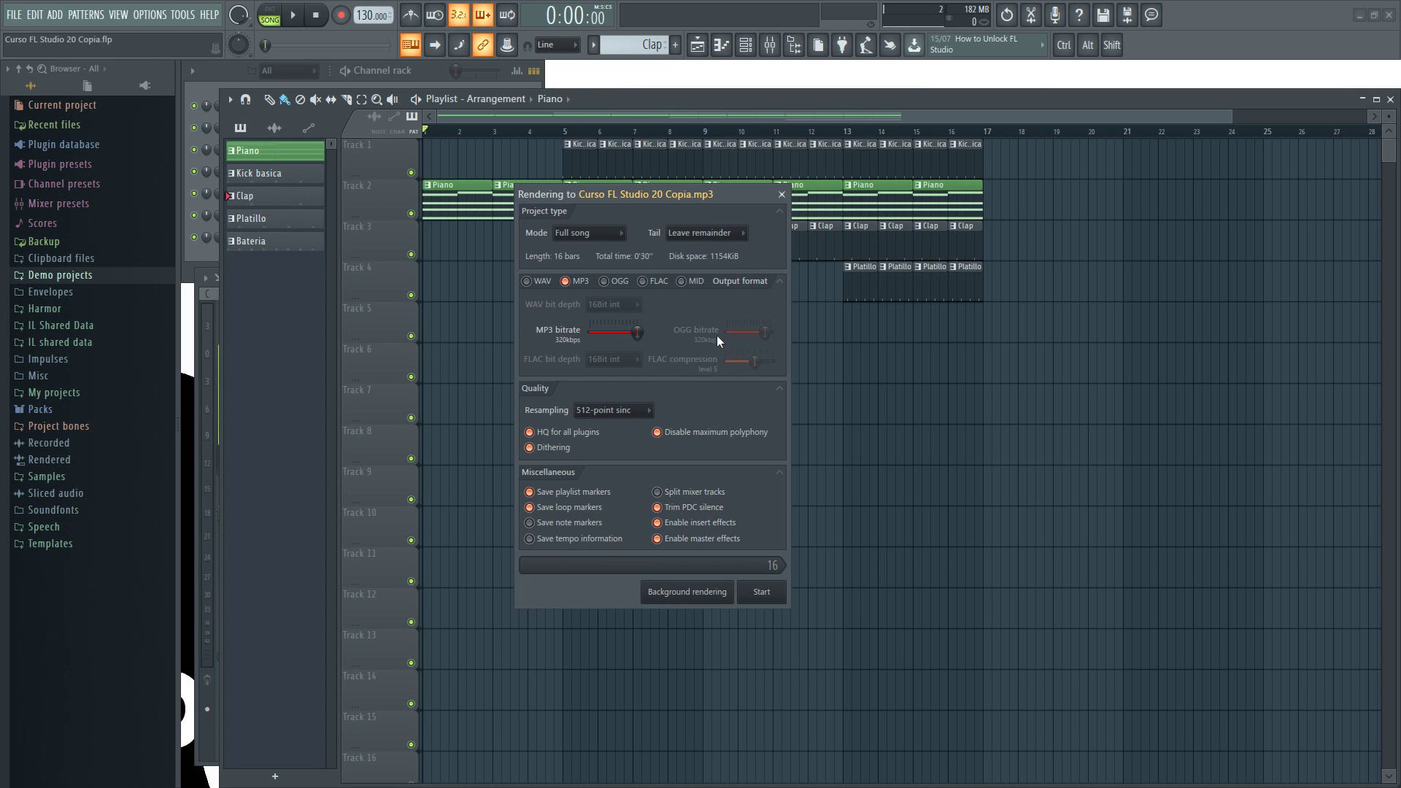
- Try the OGG and FLAC output formats and switch both off again, leaving only MP3 selected
click(605, 281)
click(643, 282)
click(644, 282)
click(606, 282)
click(644, 282)
click(604, 281)
click(605, 282)
click(644, 282)
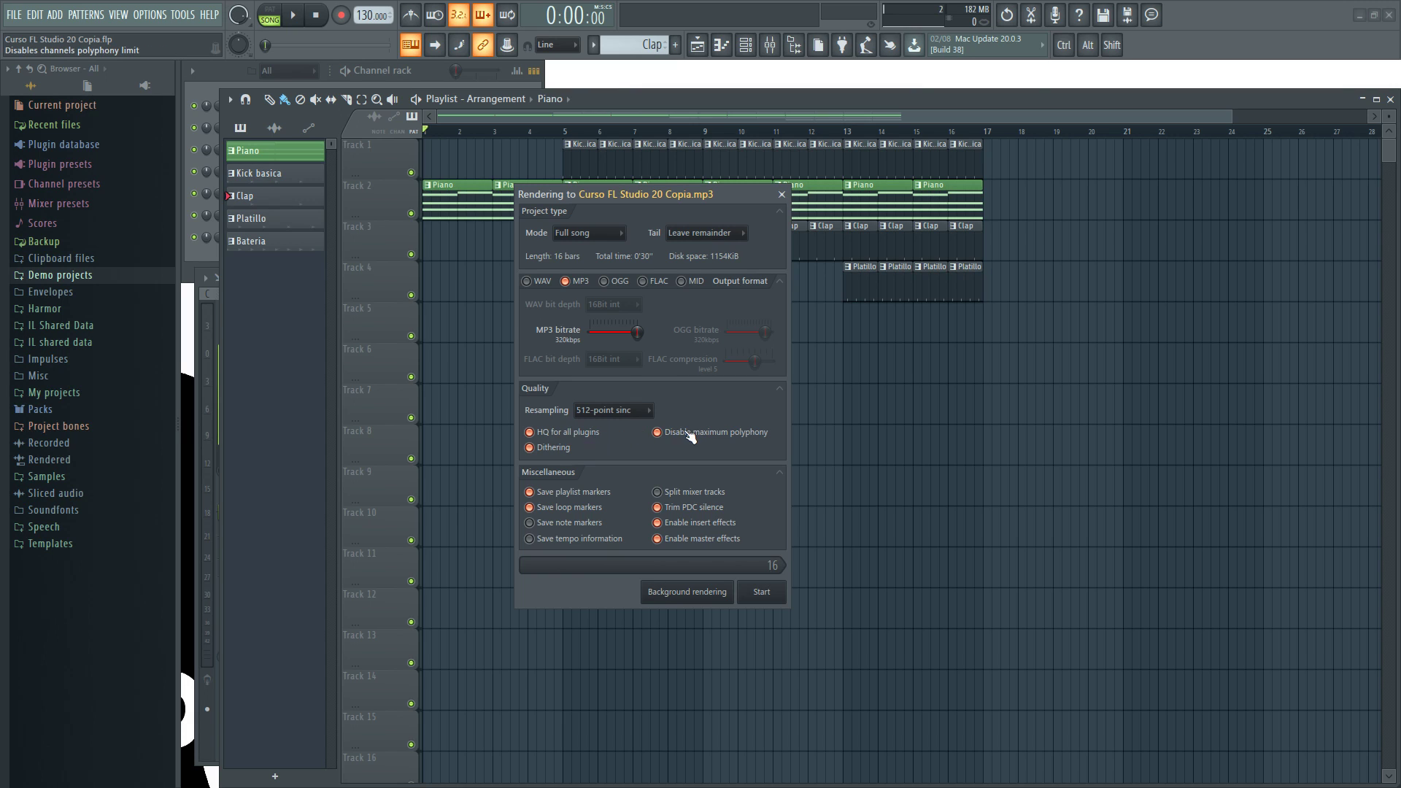
- Choose 512-point sinc resampling and render the song to the MP3 file
click(657, 432)
click(627, 411)
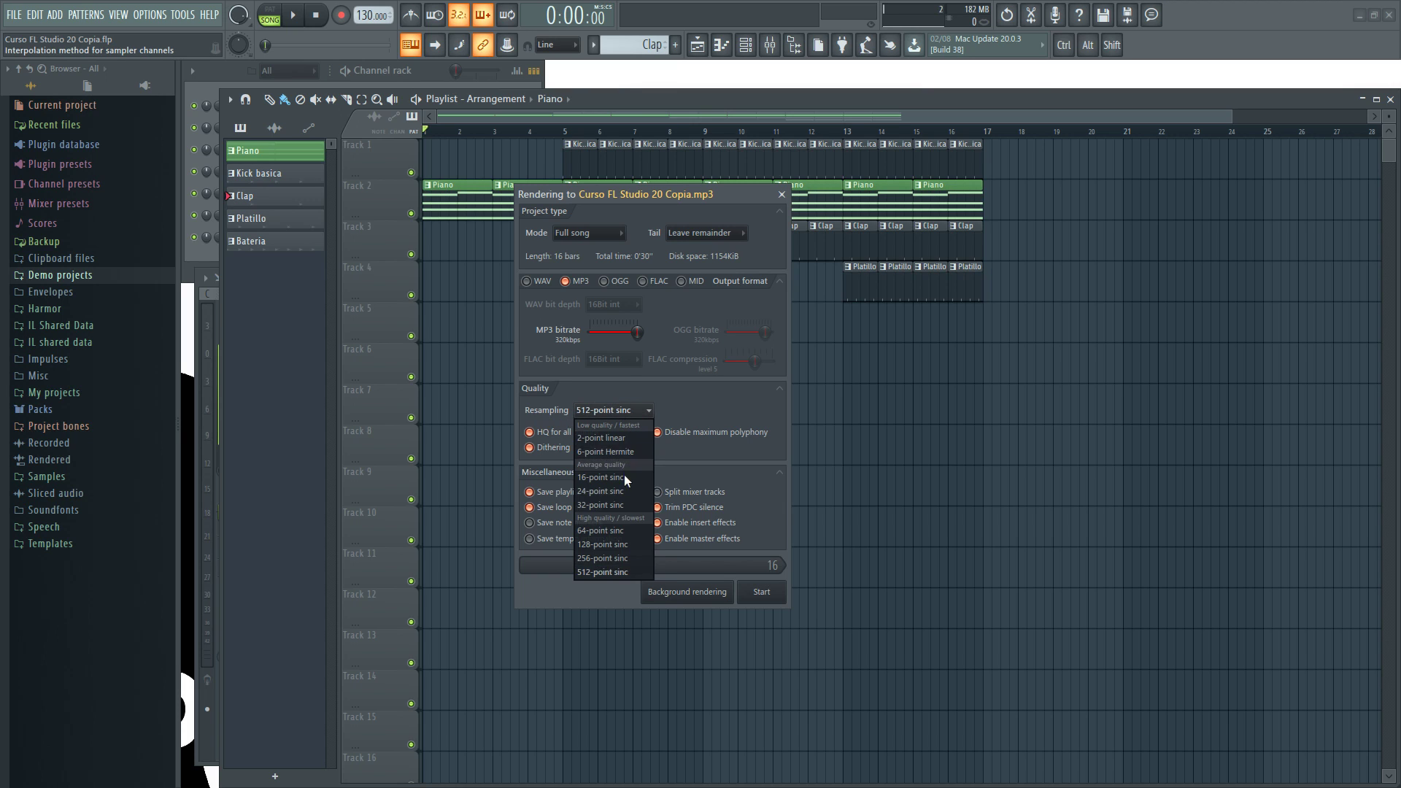
click(597, 572)
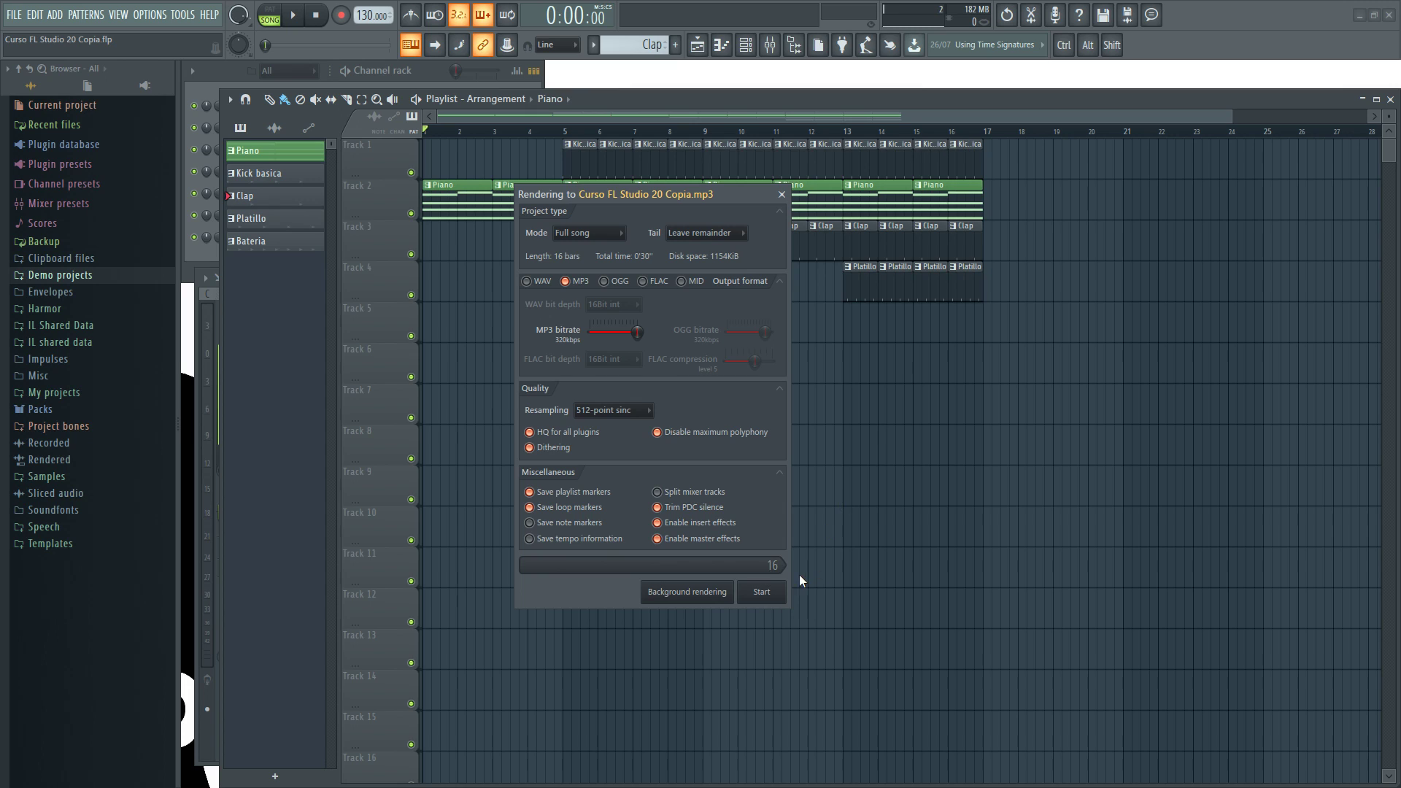
click(761, 591)
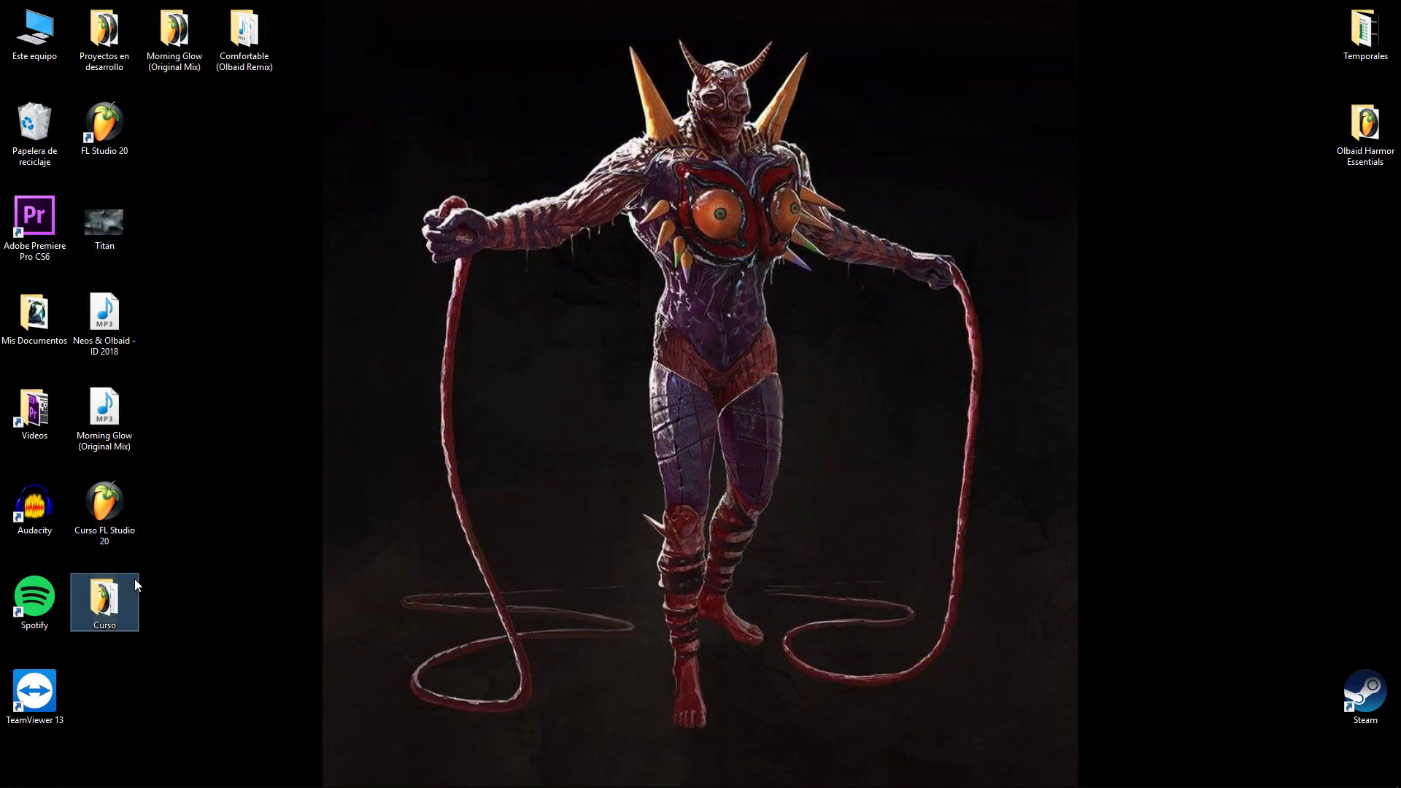
- Open the Curso folder on the desktop, show its files as large icons and select the exported MP3
double_click(109, 585)
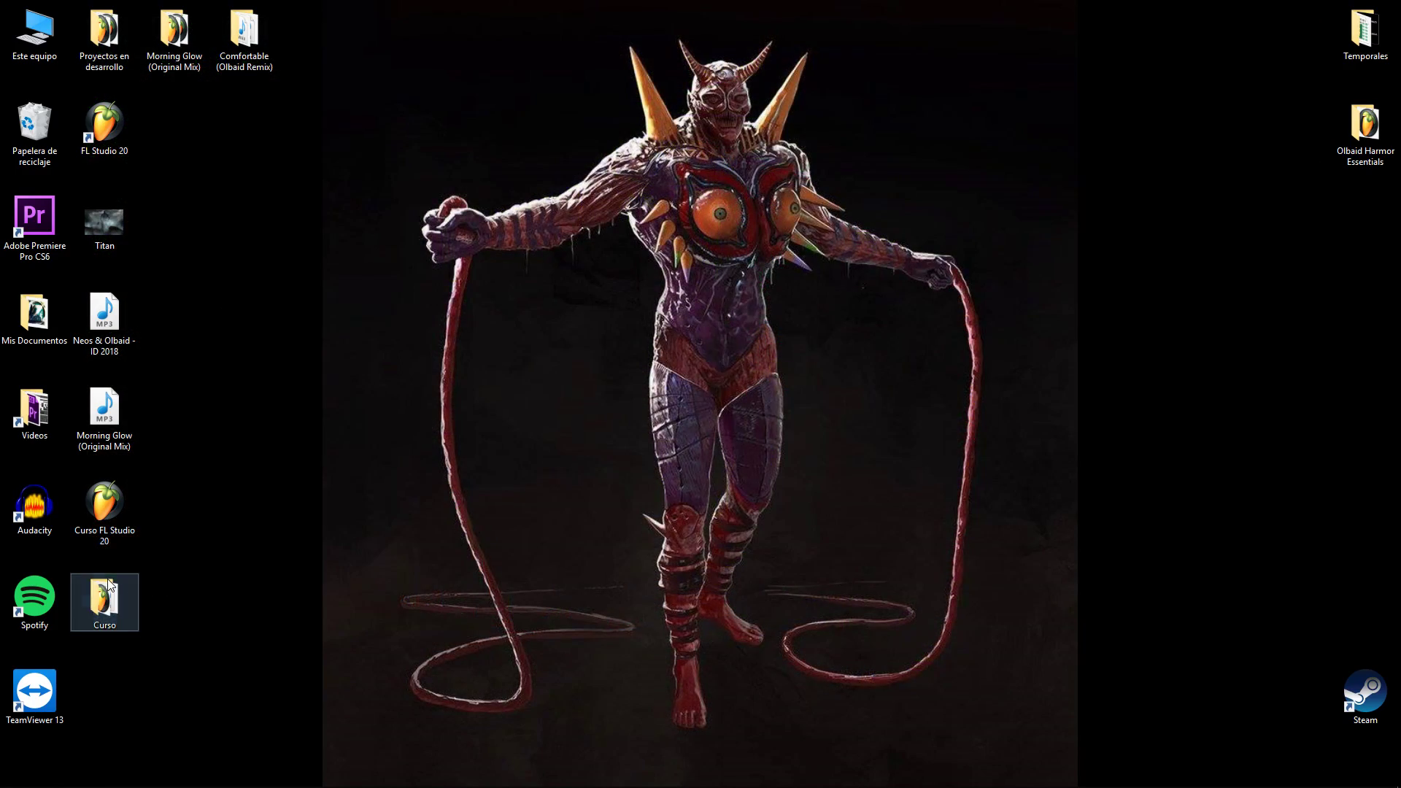
right_click(191, 148)
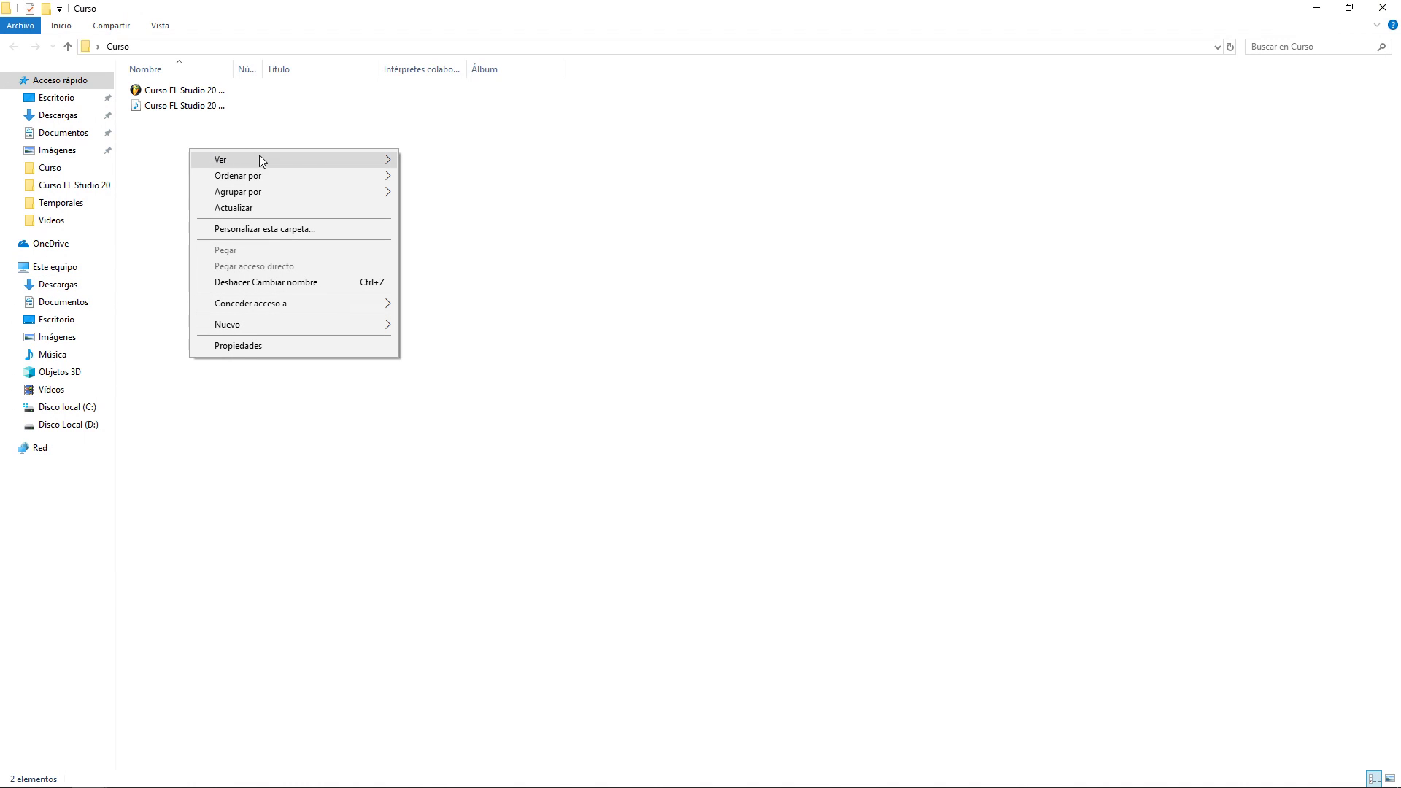
mouse_move(260, 159)
click(428, 178)
click(269, 118)
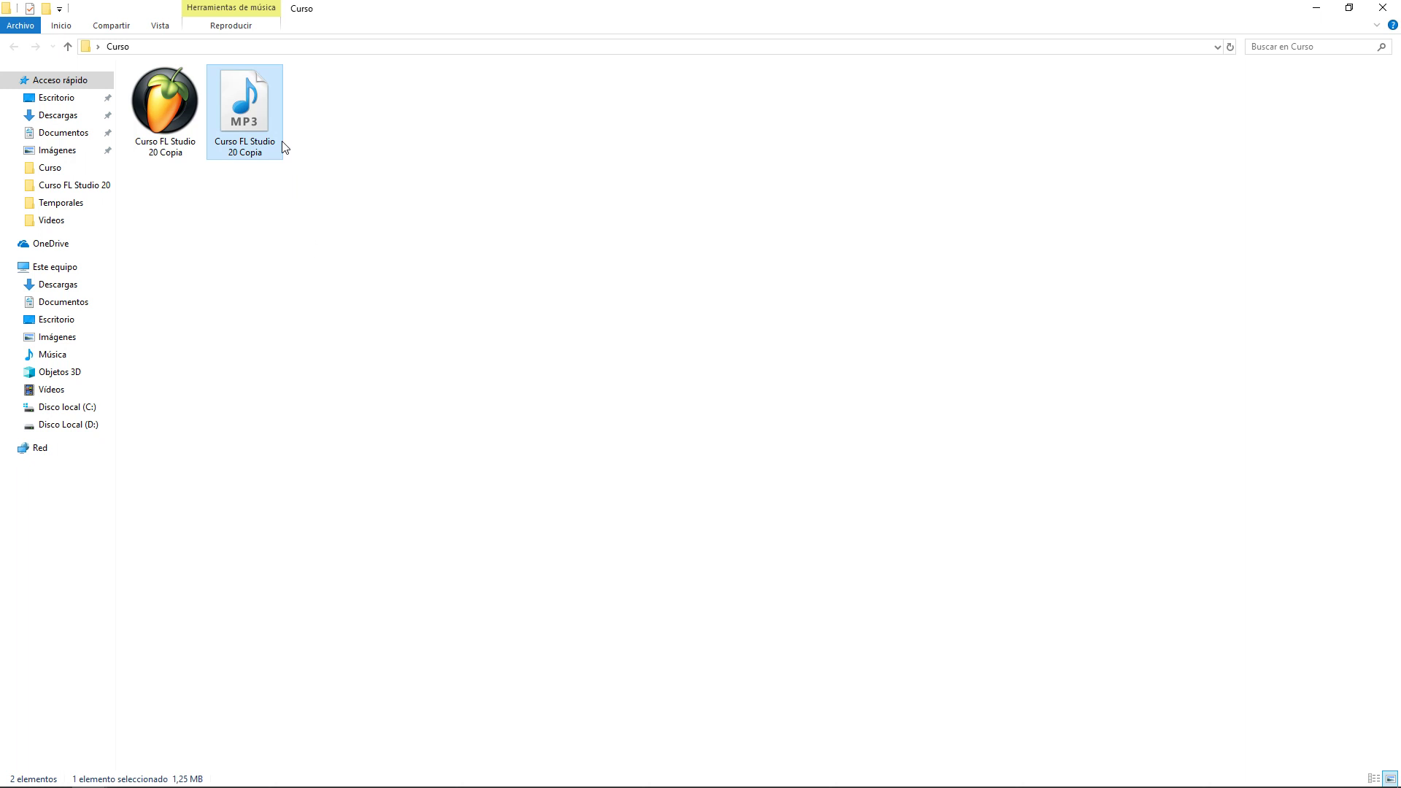
- Play the exported MP3 "Curso FL Studio 20 Copia", listen to its ending and close the media player
double_click(246, 117)
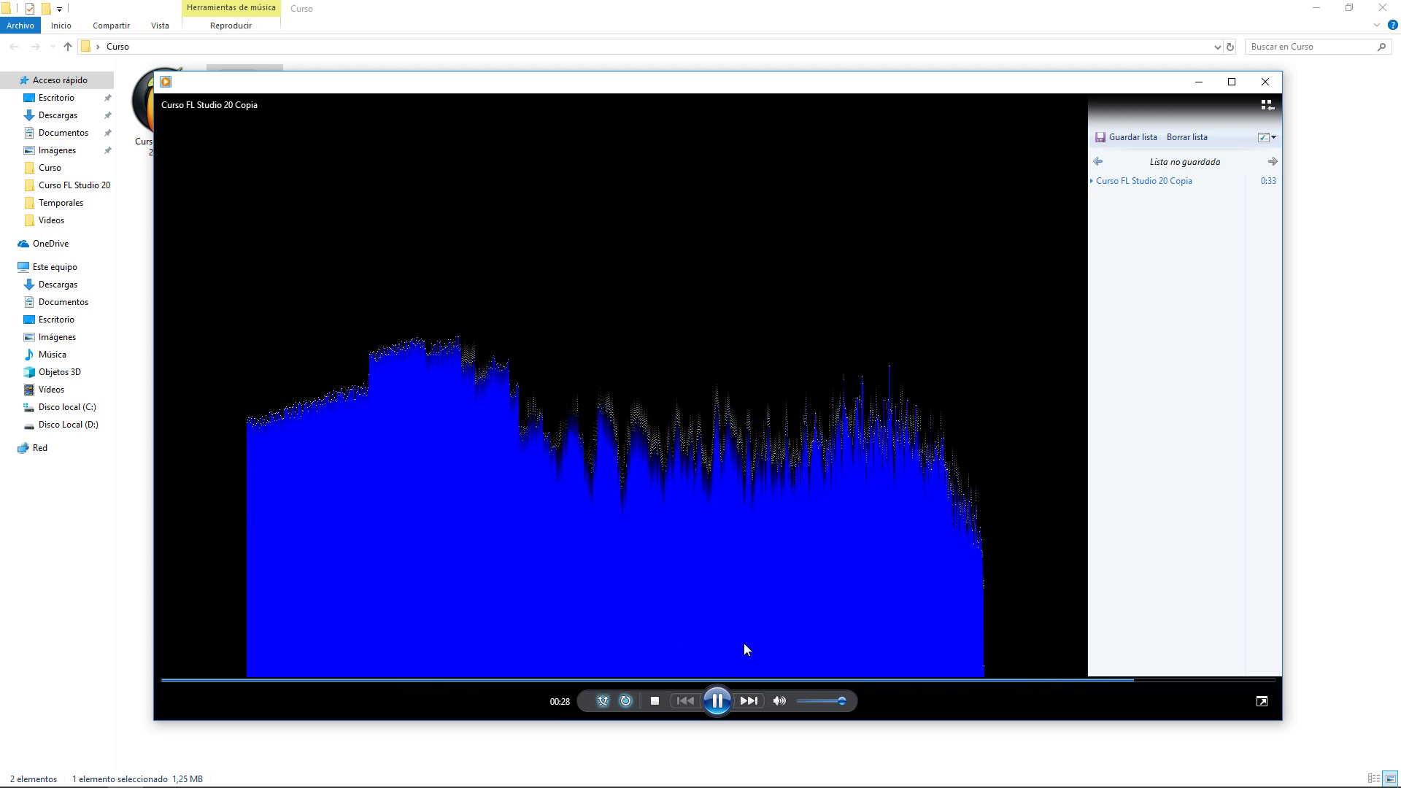
click(716, 706)
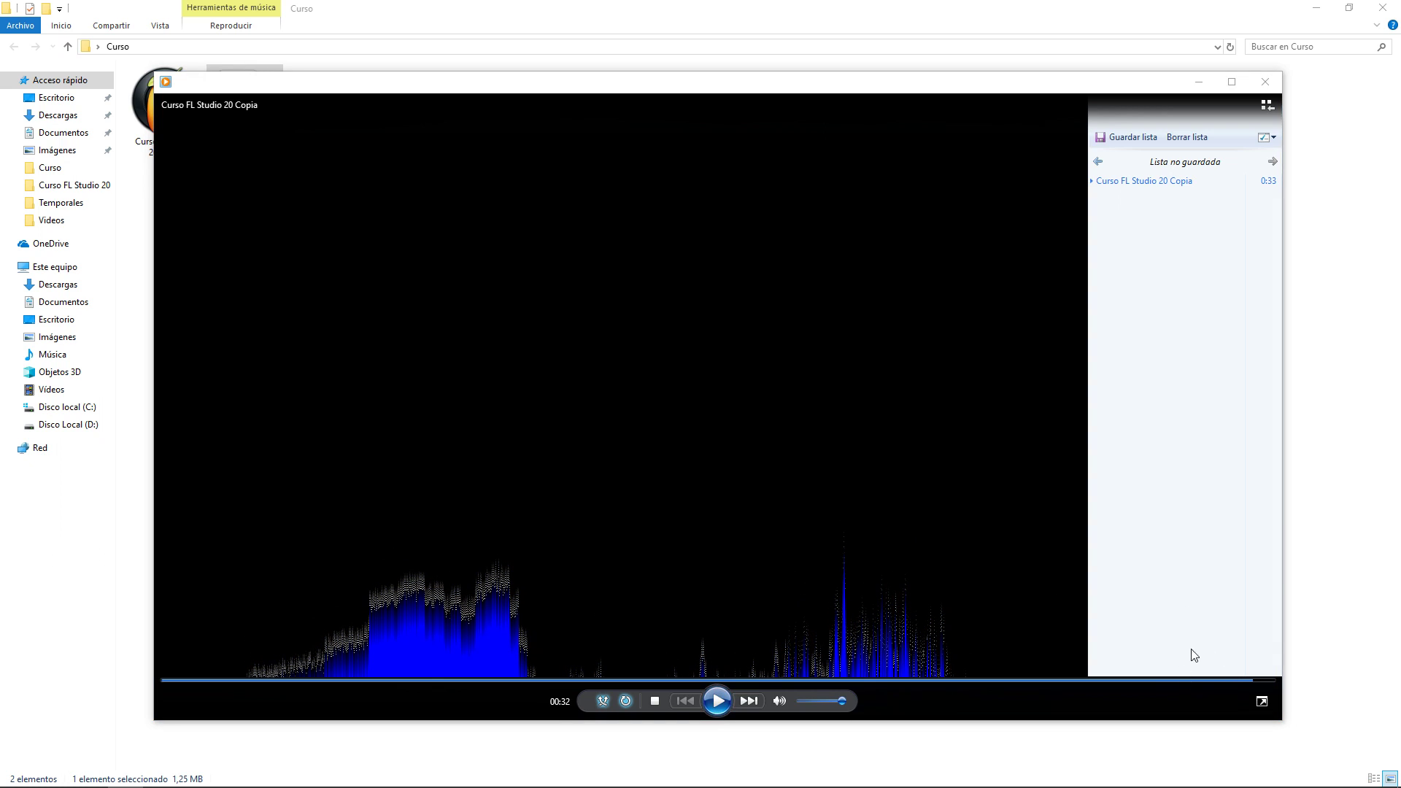
click(1136, 682)
key(ctrl+p)
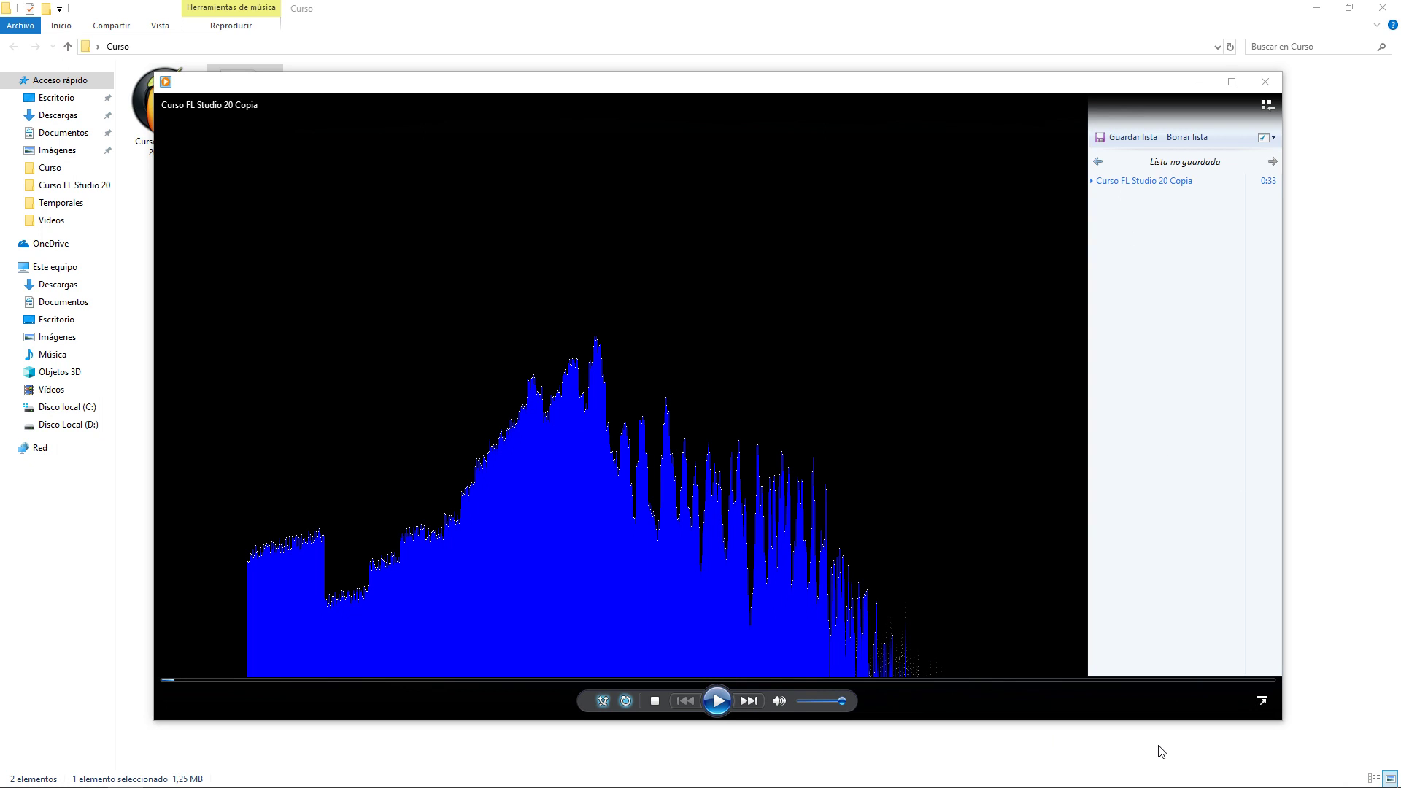
click(1265, 81)
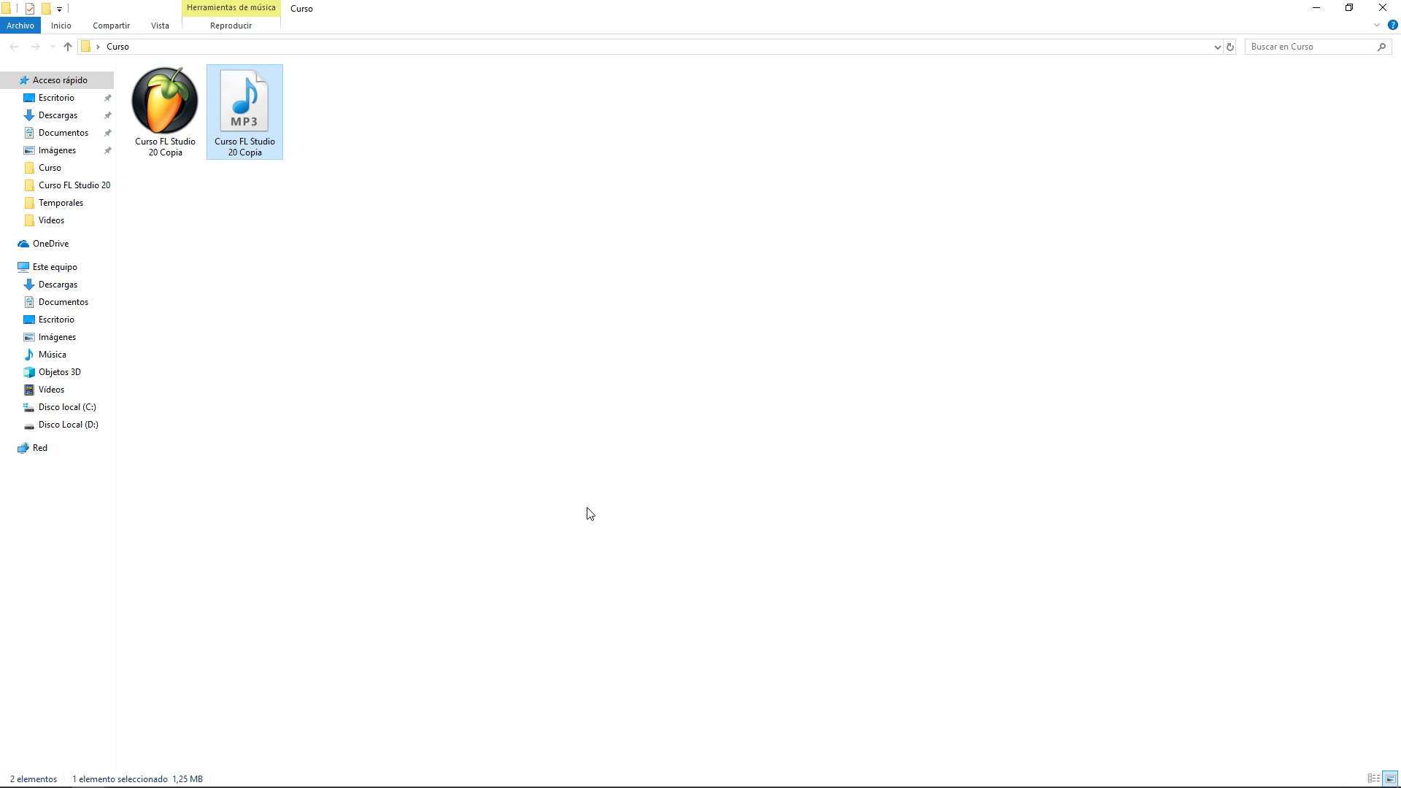
- Close FL Studio with the "Curso FL Studio 20 Copia" project and return to the Curso folder
mouse_move(230, 774)
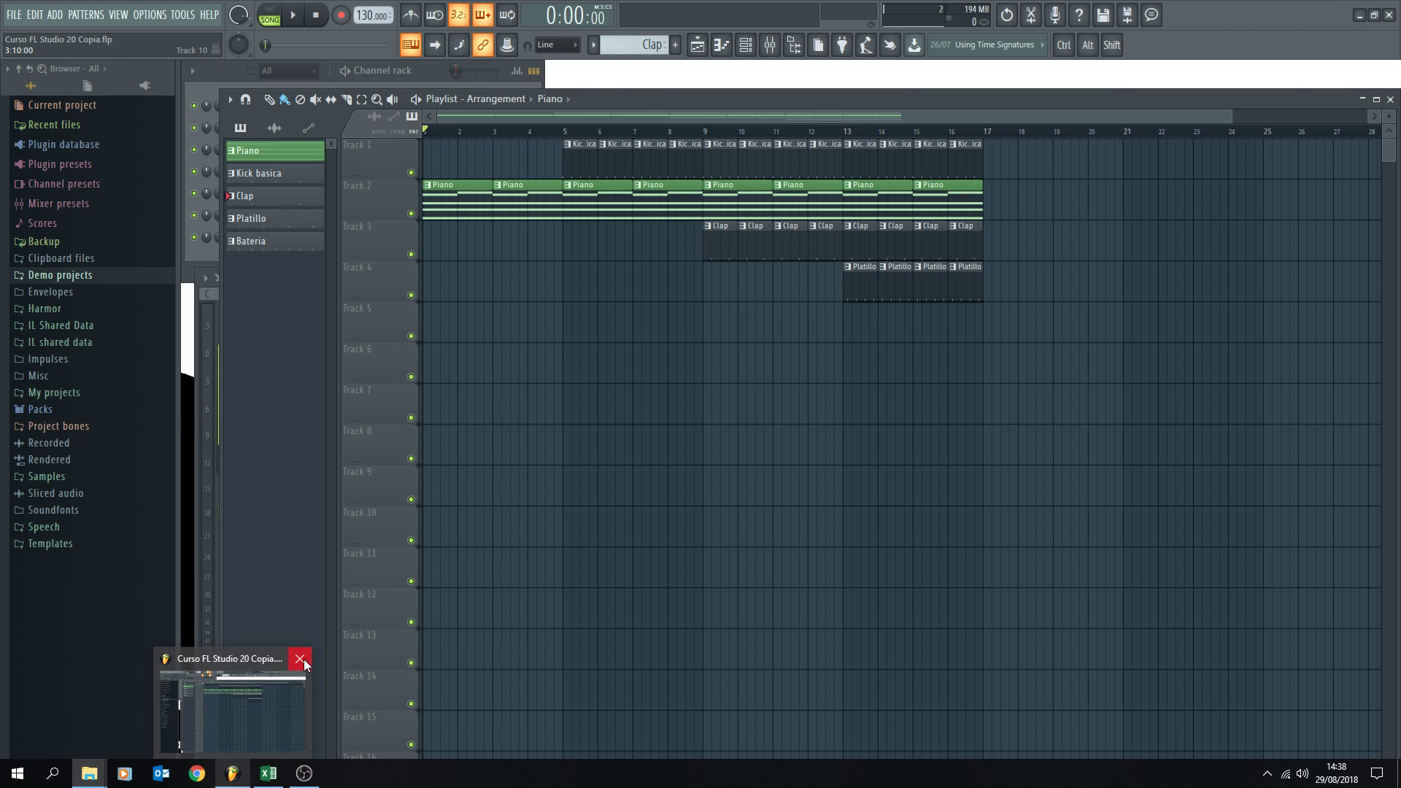
click(303, 658)
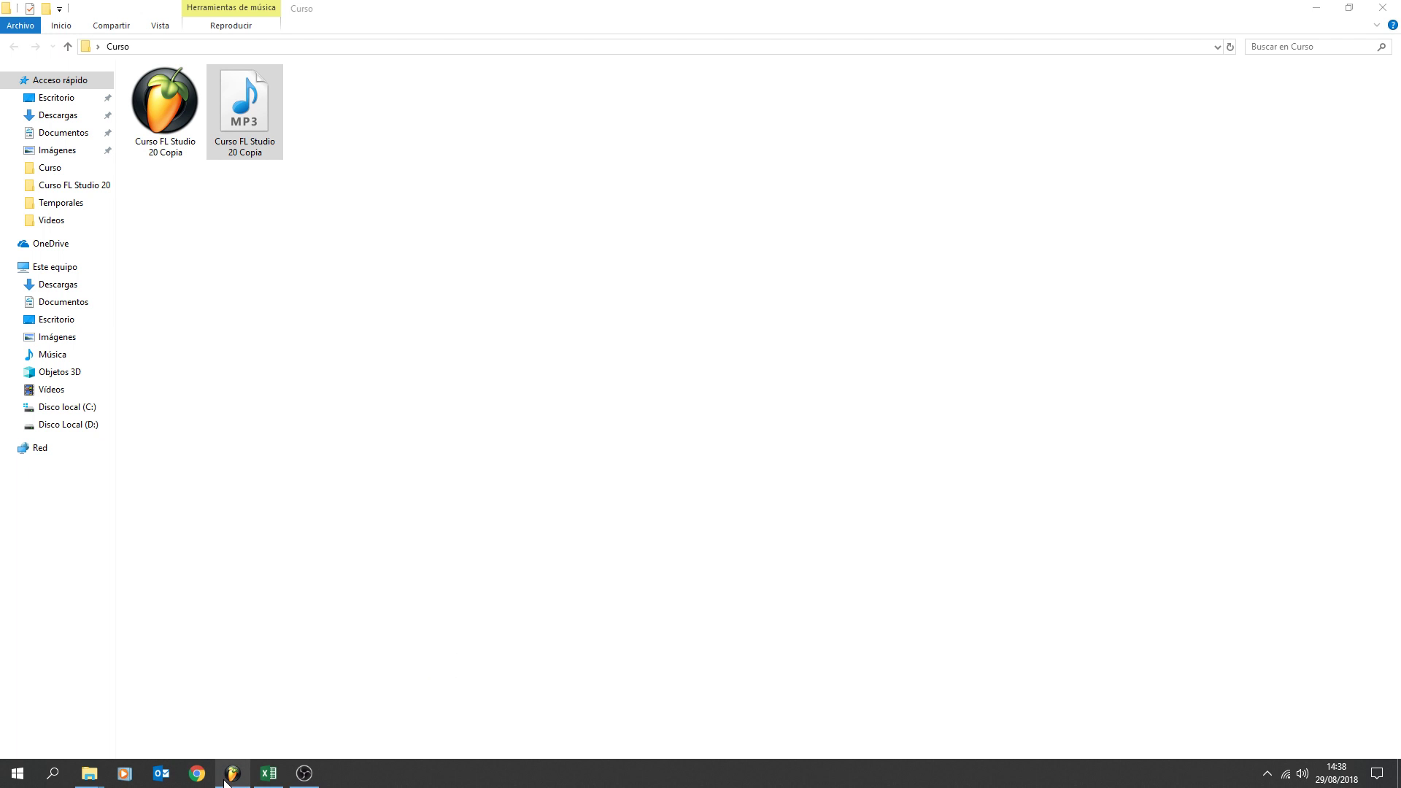
mouse_move(222, 782)
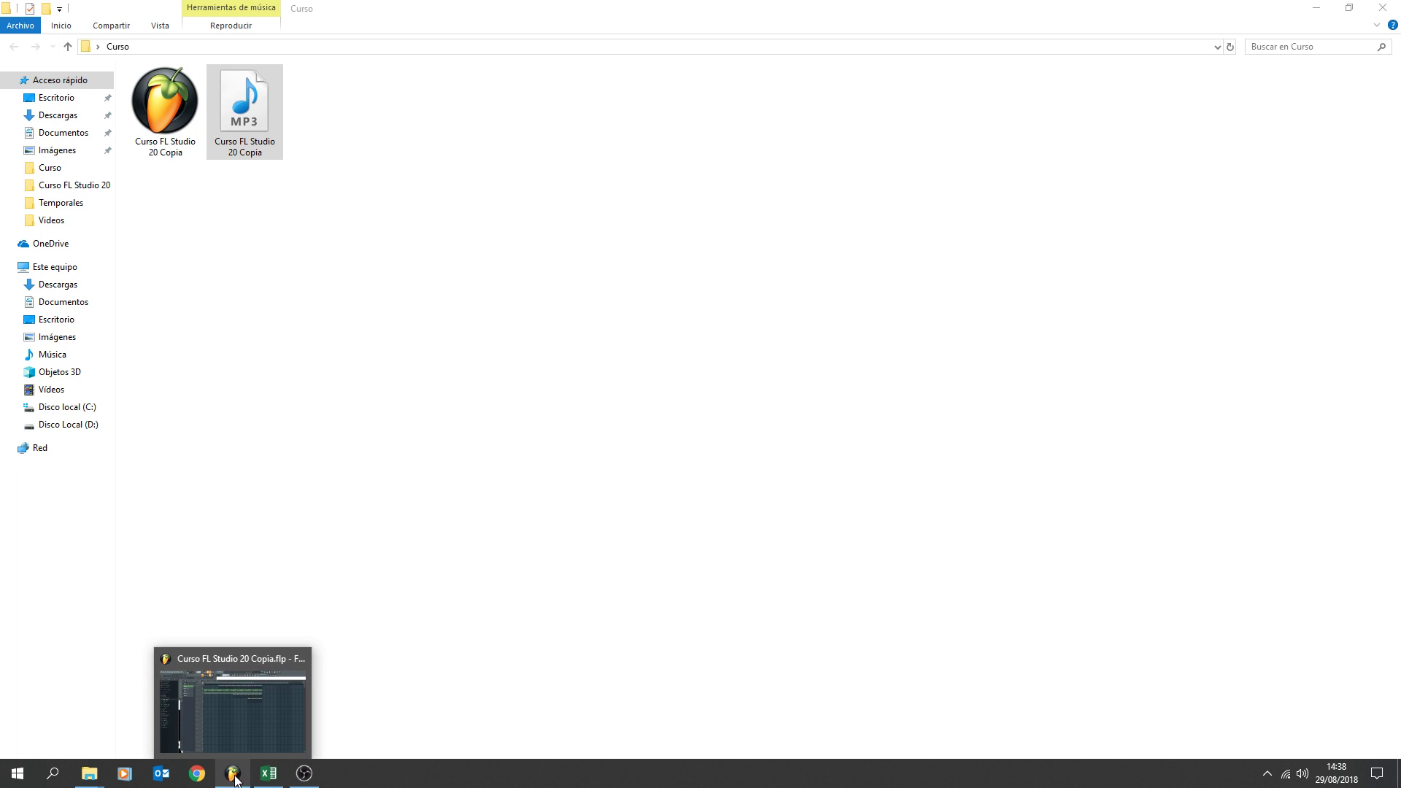
click(279, 720)
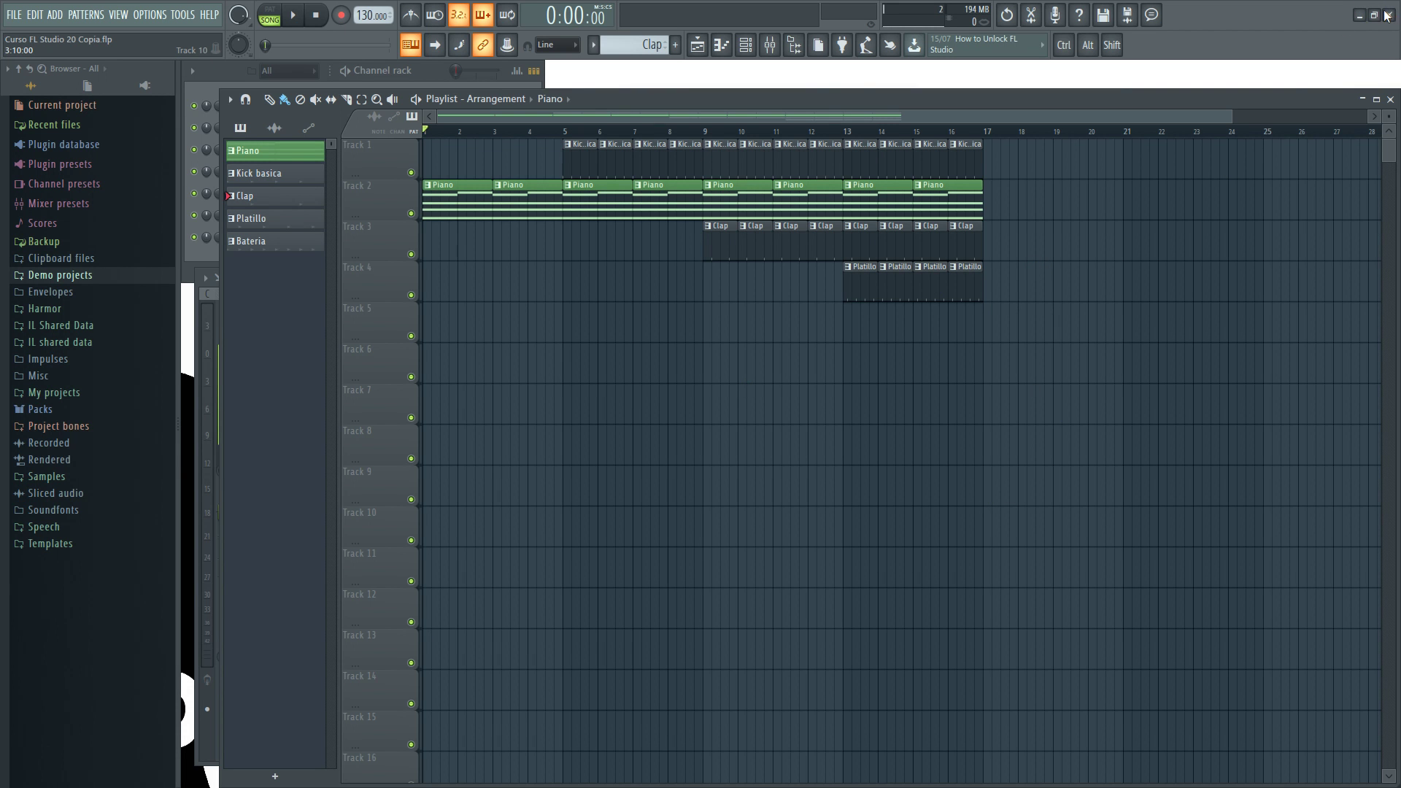
key(alt+Tab)
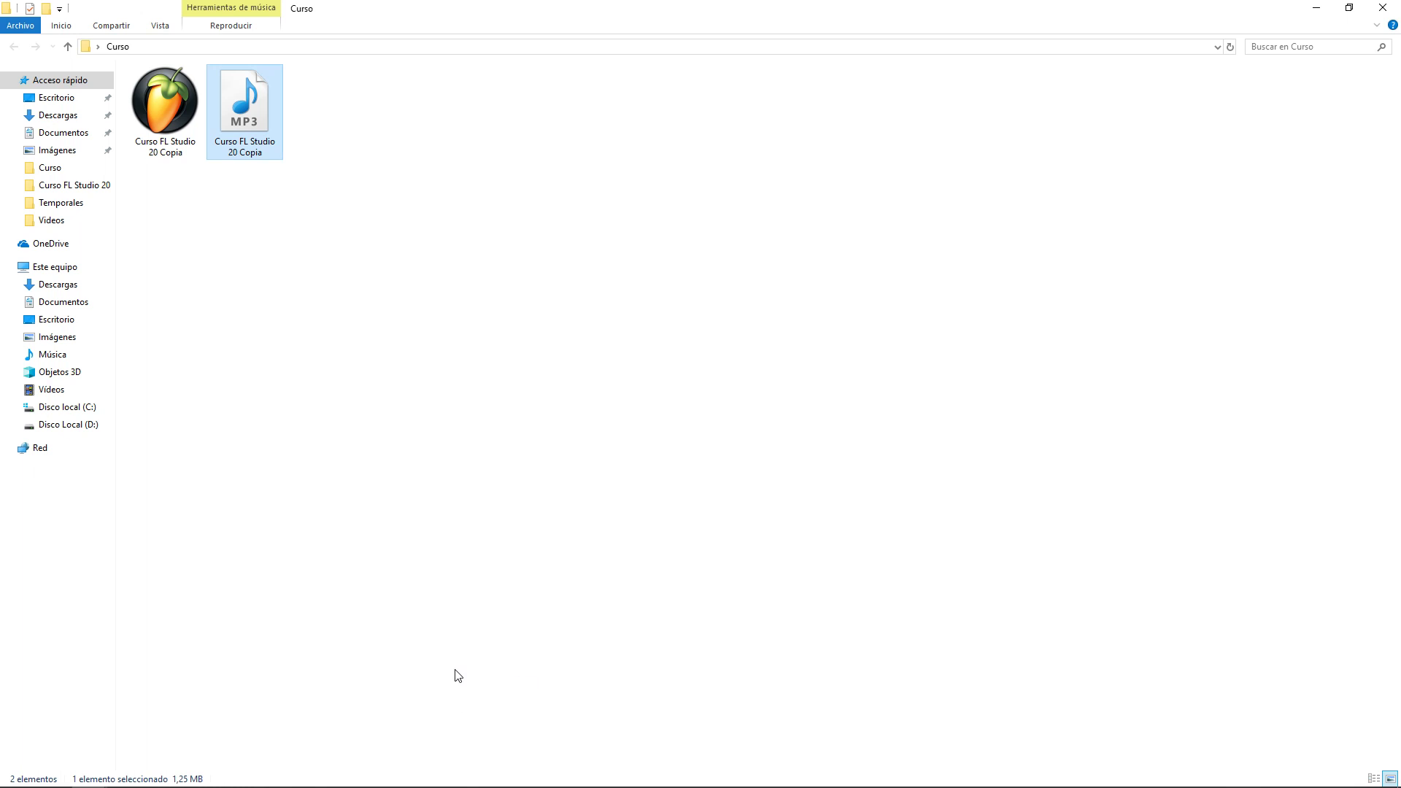
key(alt+F4)
click(759, 441)
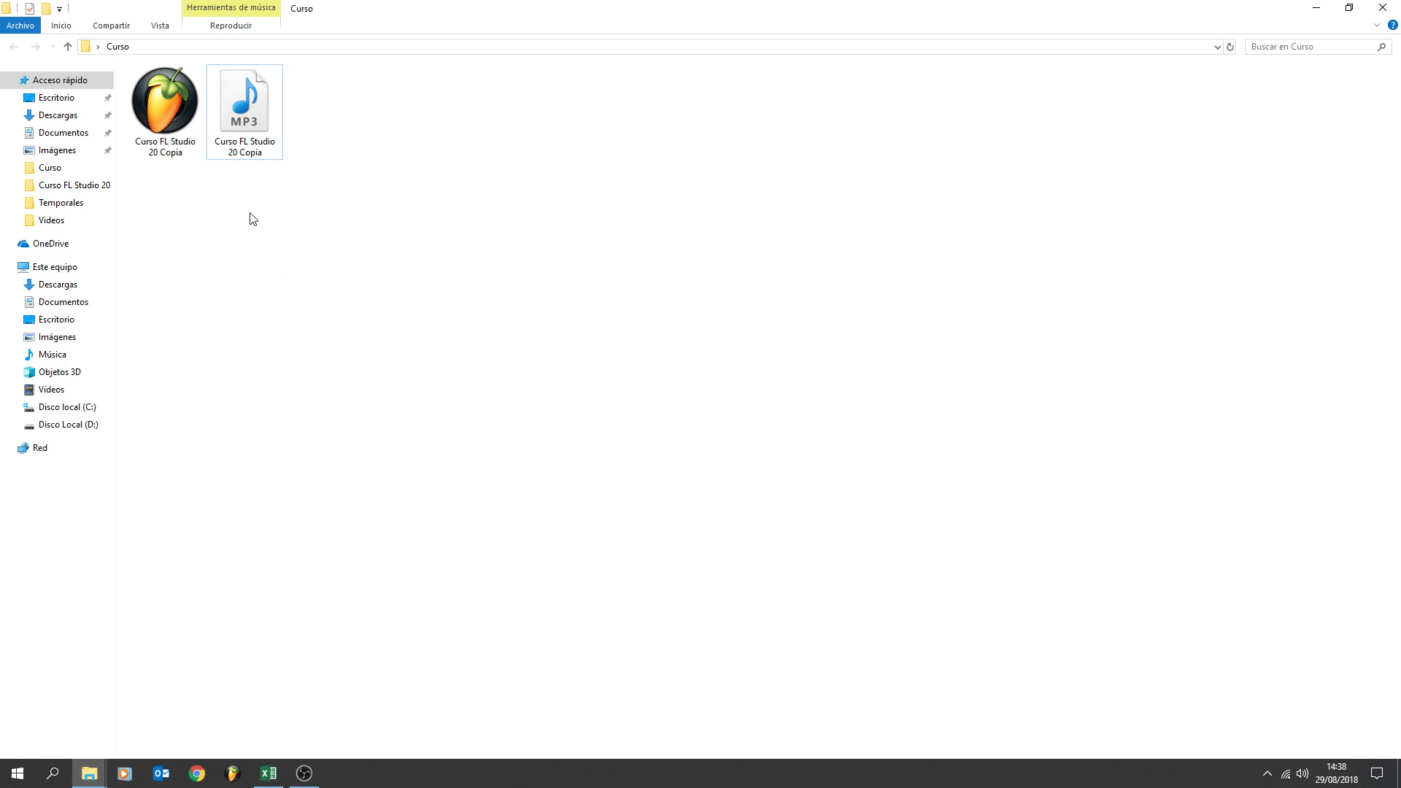
- Reopen the "Curso FL Studio 20 Copia" project from its file in the Curso folder
click(167, 103)
click(295, 172)
click(169, 112)
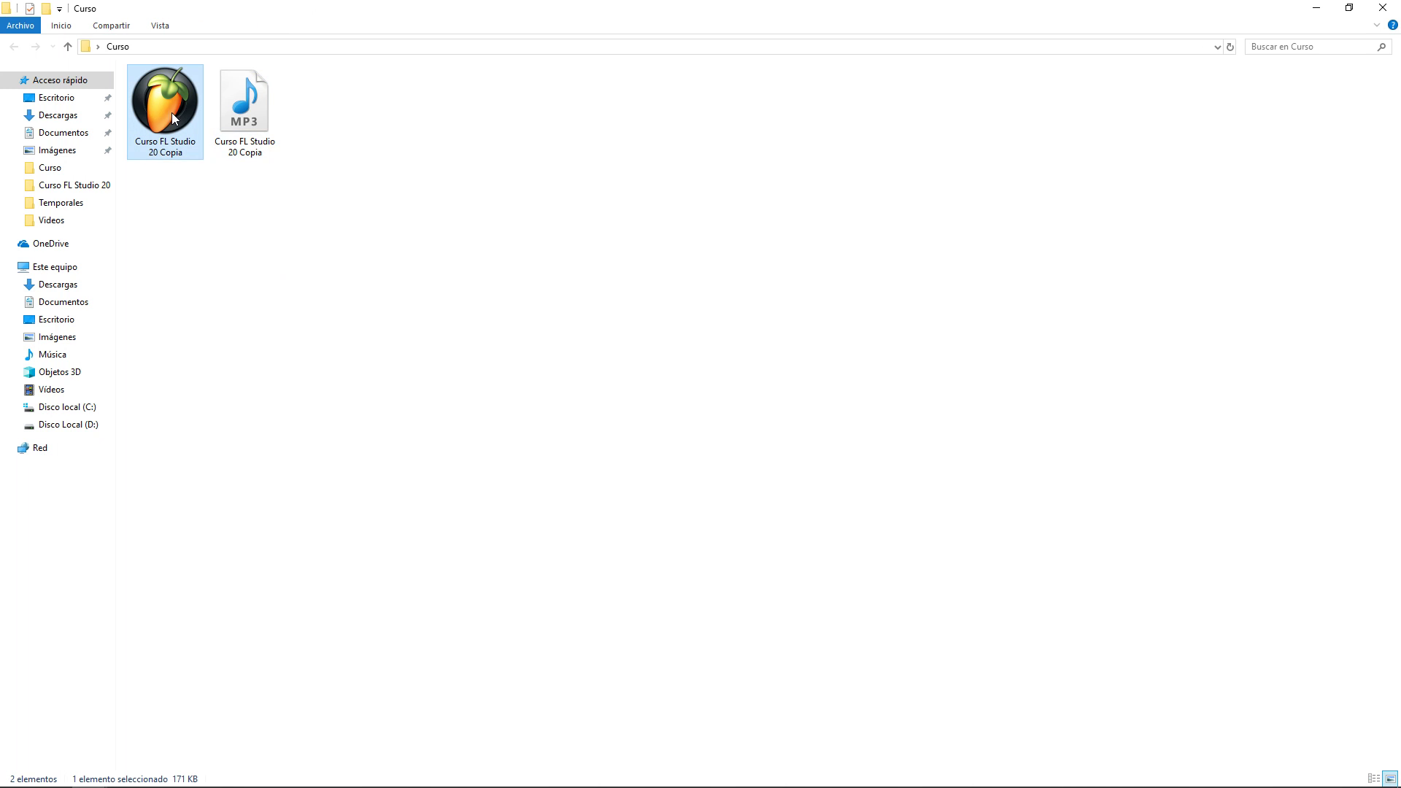
click(347, 224)
click(171, 147)
double_click(160, 97)
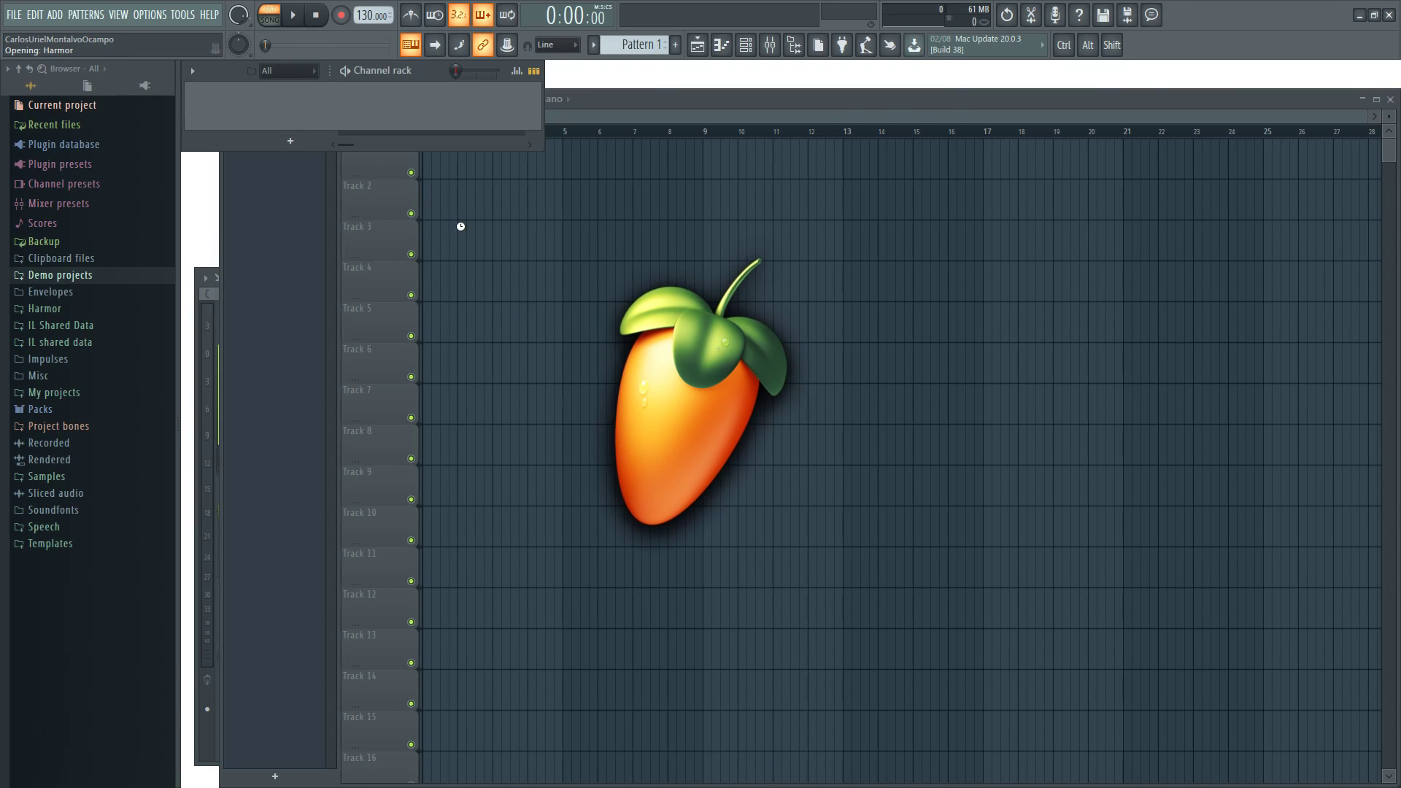
click(1078, 105)
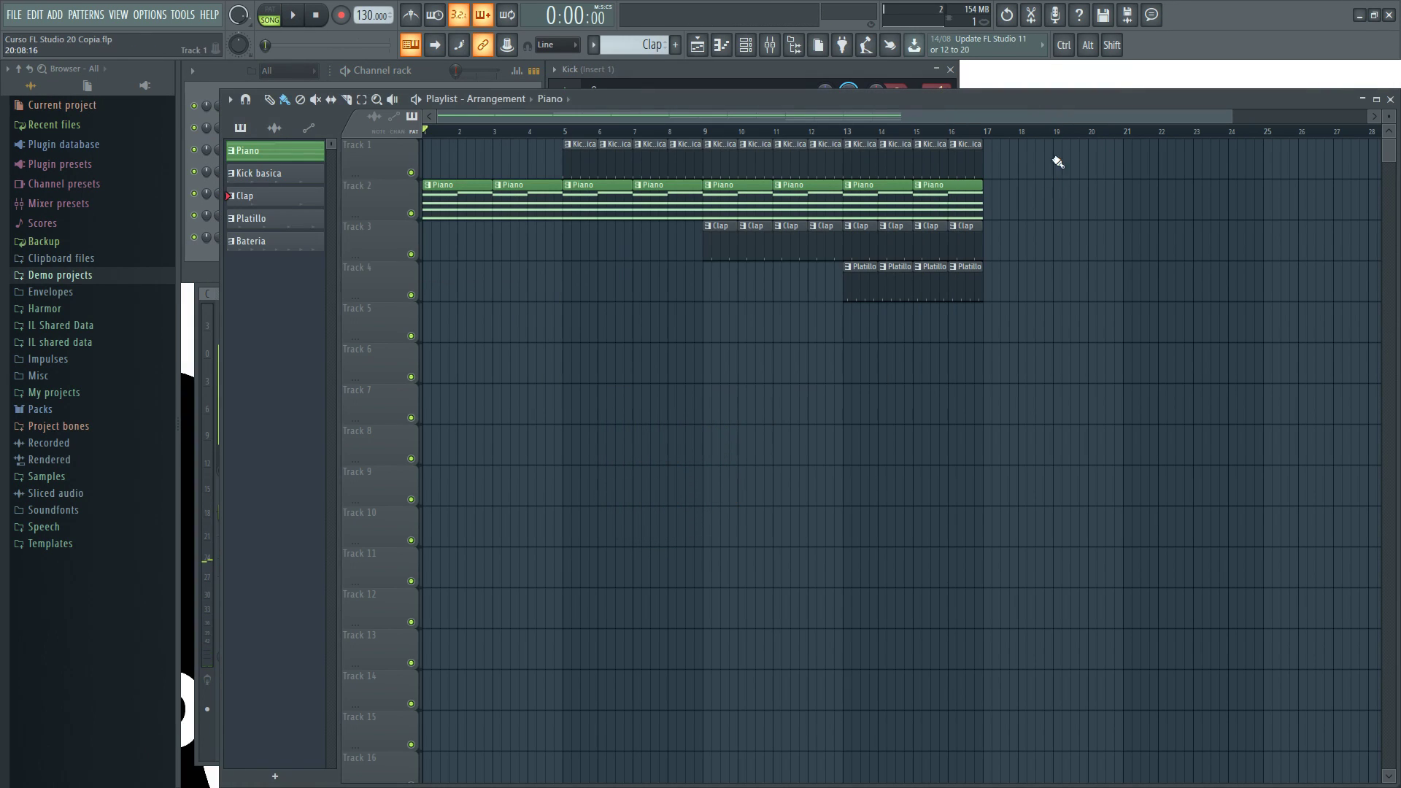
- Play the reopened arrangement from bar 13, stop the playback and reset the song position to the start
click(853, 137)
key(space)
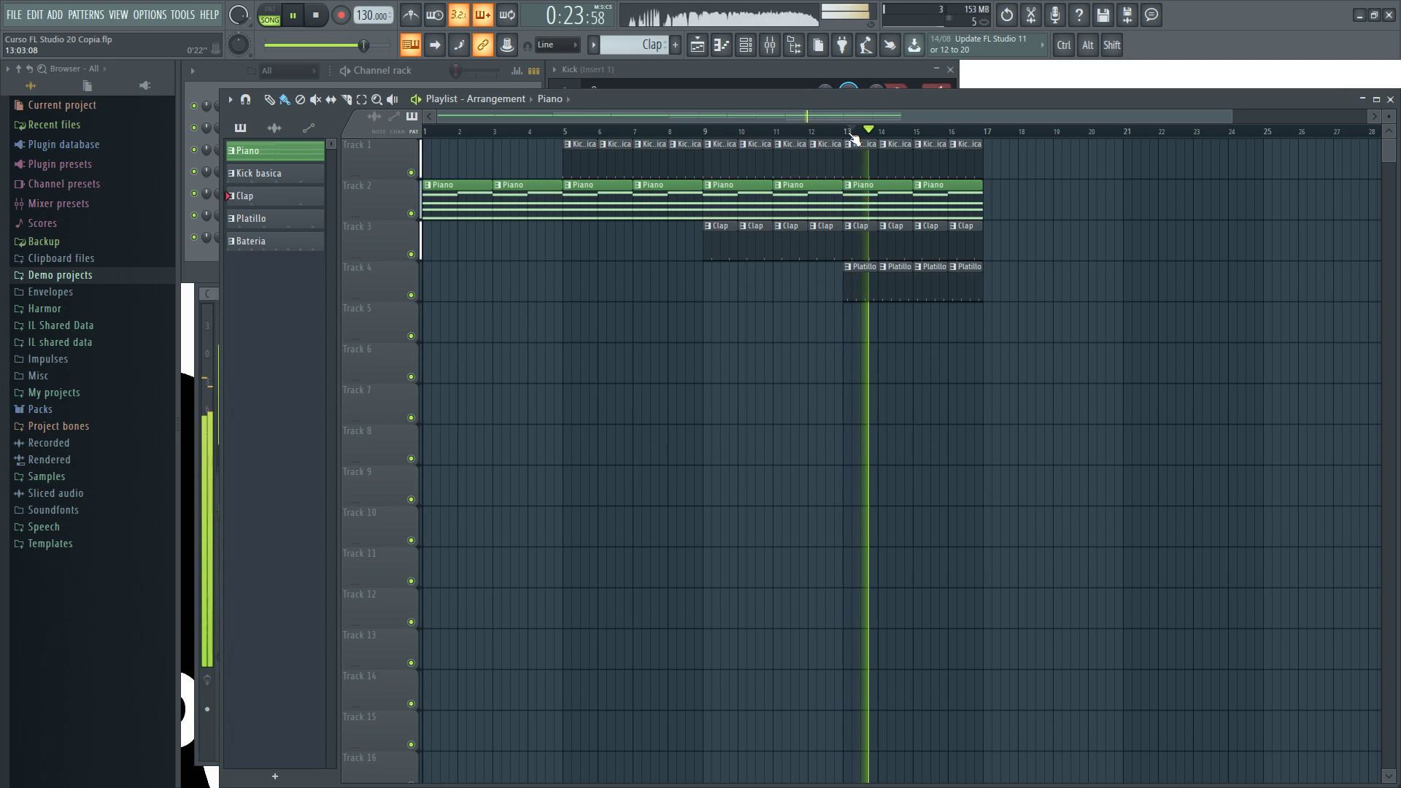
click(318, 17)
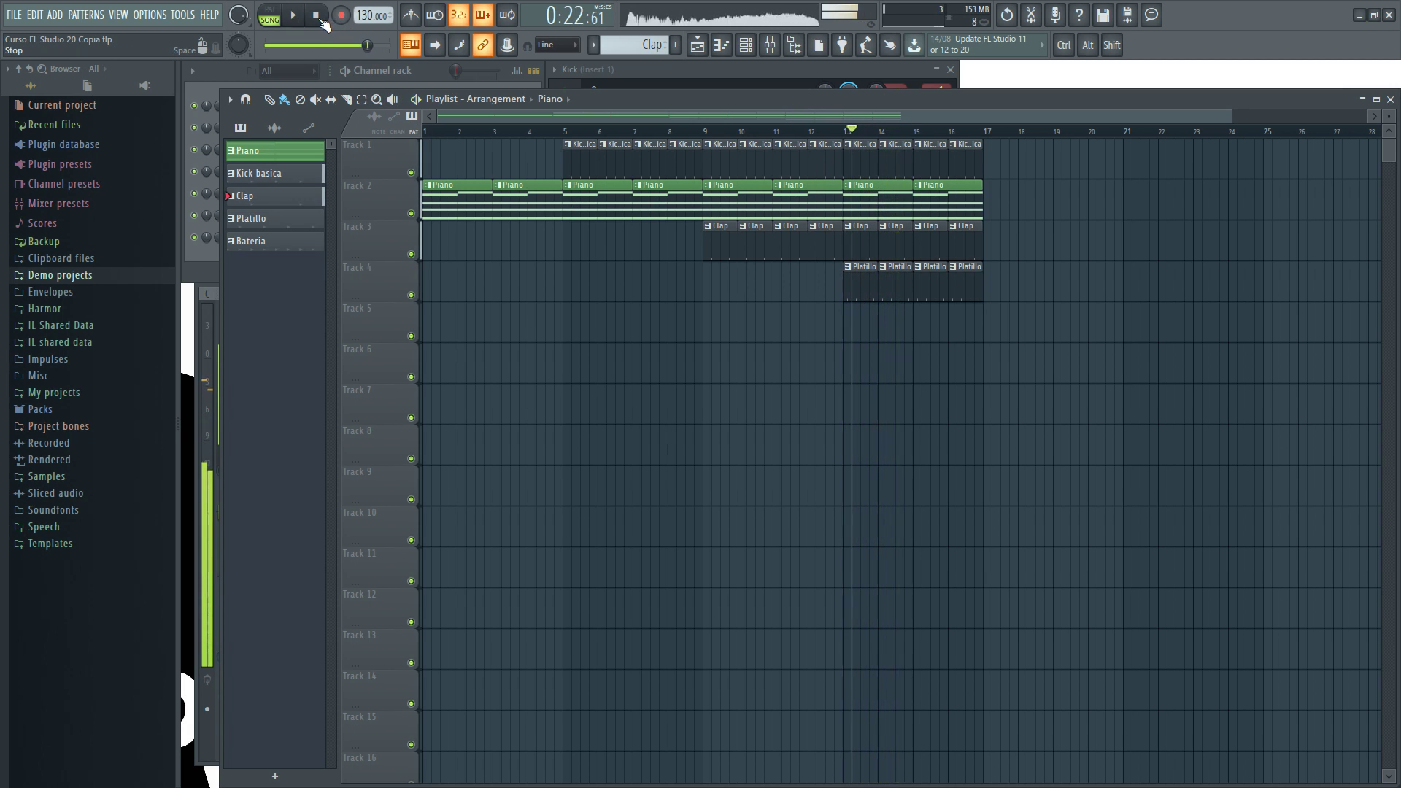
click(320, 20)
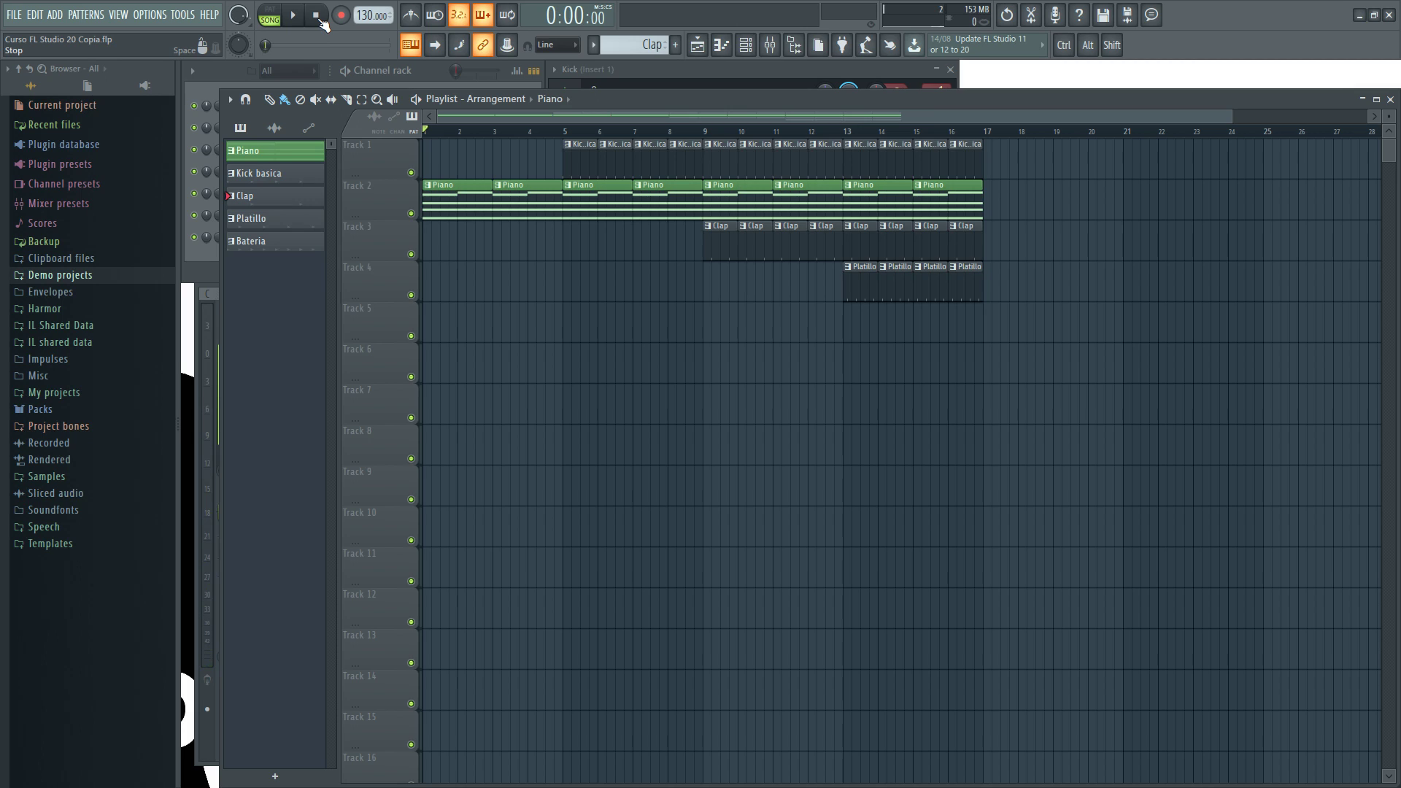